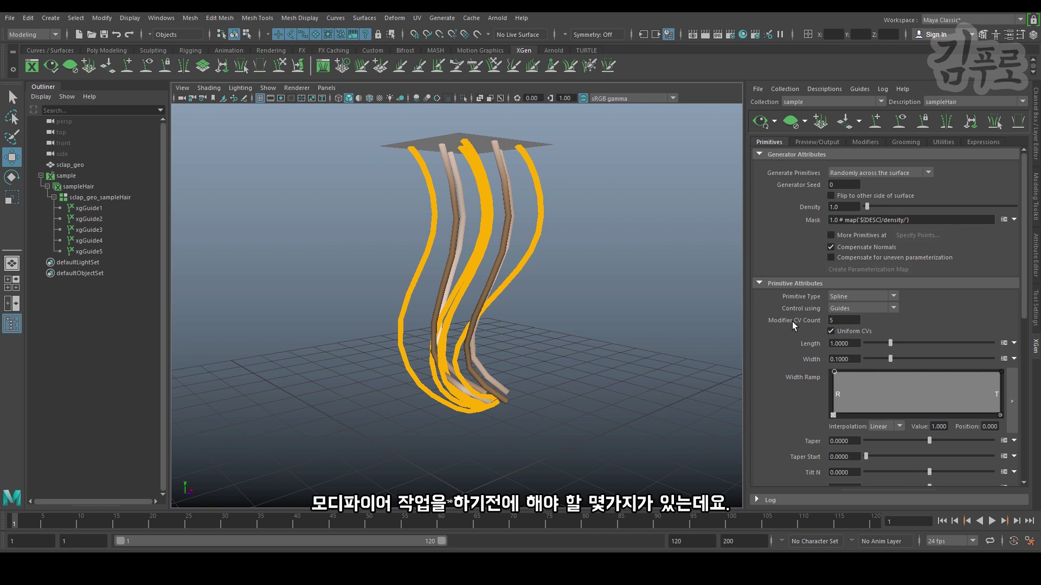
# - Set the Modifier CV Count of the sampleHair description to 30
pyautogui.click(878, 140)
pyautogui.click(778, 143)
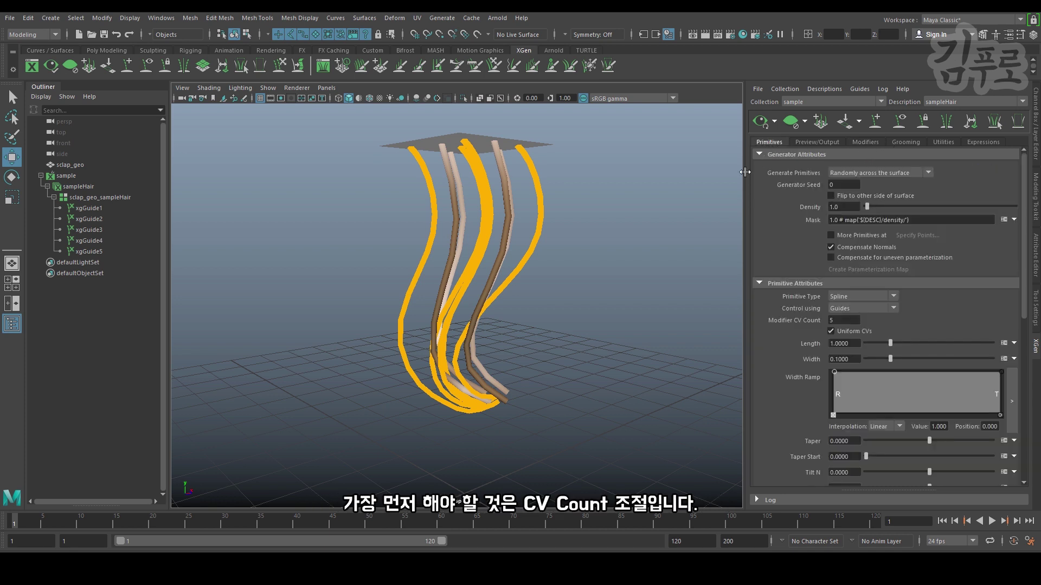
pyautogui.moveTo(838, 319); pyautogui.dragTo(721, 313)
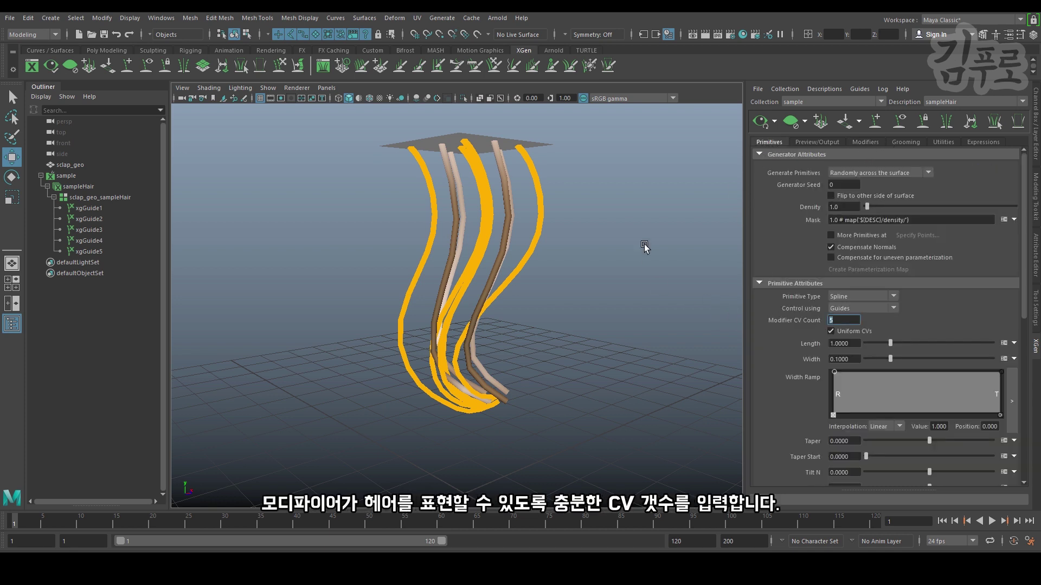
pyautogui.press('Return')
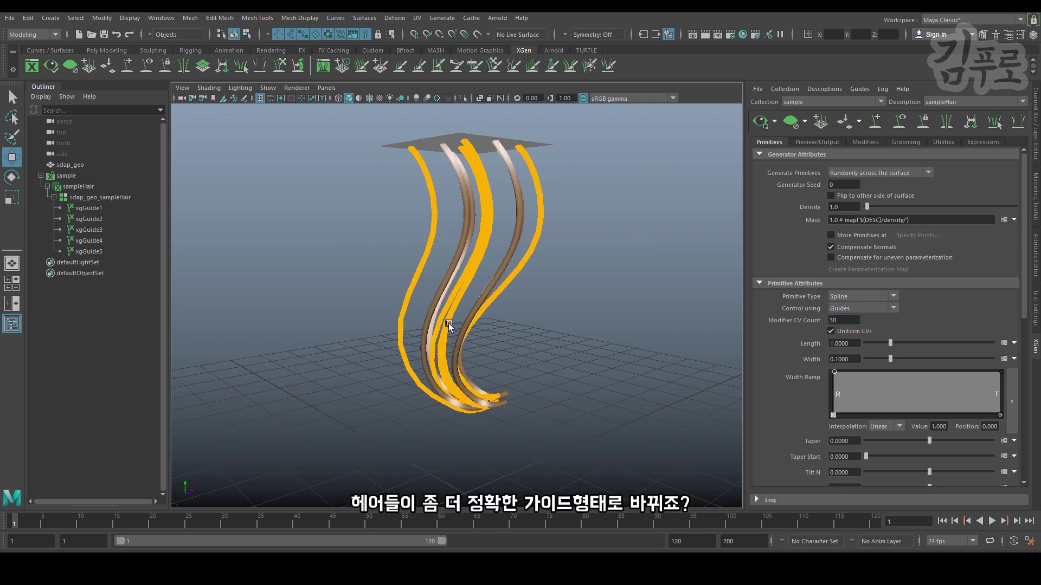
pyautogui.scroll(-3, 594, 310)
pyautogui.keyDown('alt'); pyautogui.moveTo(593, 310); pyautogui.dragTo(481, 281); pyautogui.keyUp('alt')
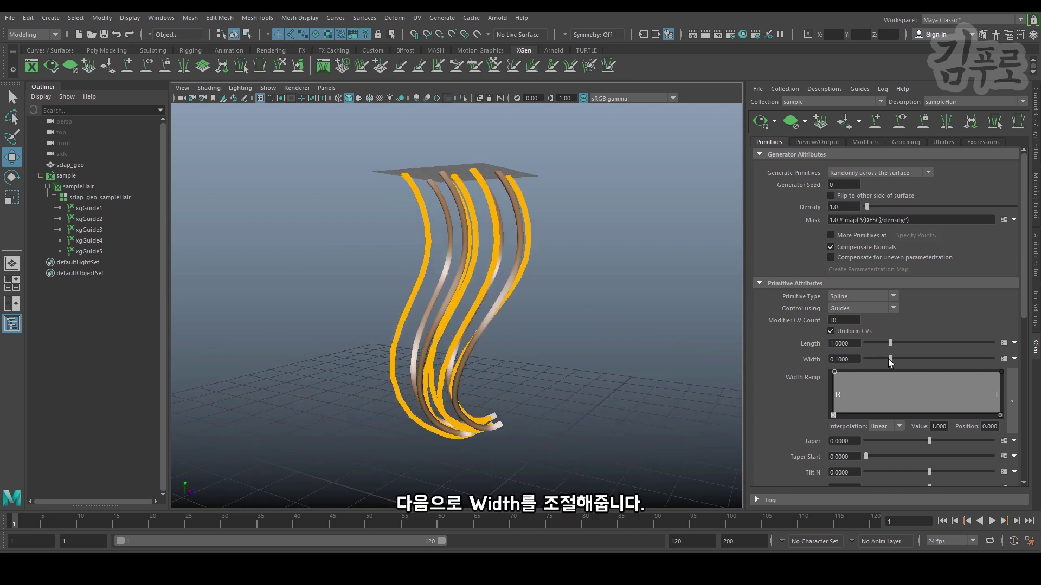
# - Reduce the hair primitive width to 0.012
pyautogui.moveTo(889, 359); pyautogui.dragTo(876, 359)
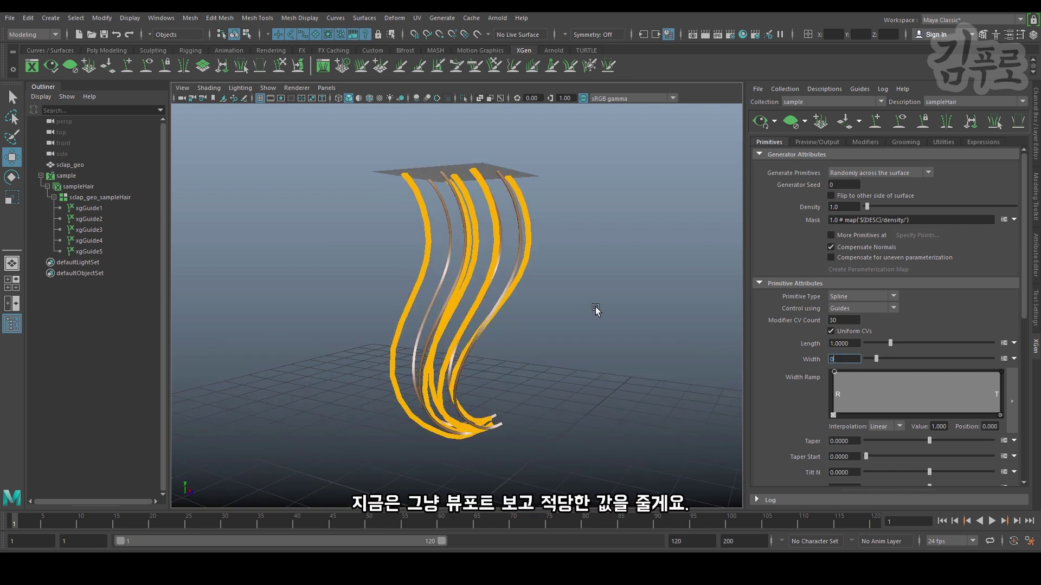
pyautogui.press('BackSpace')
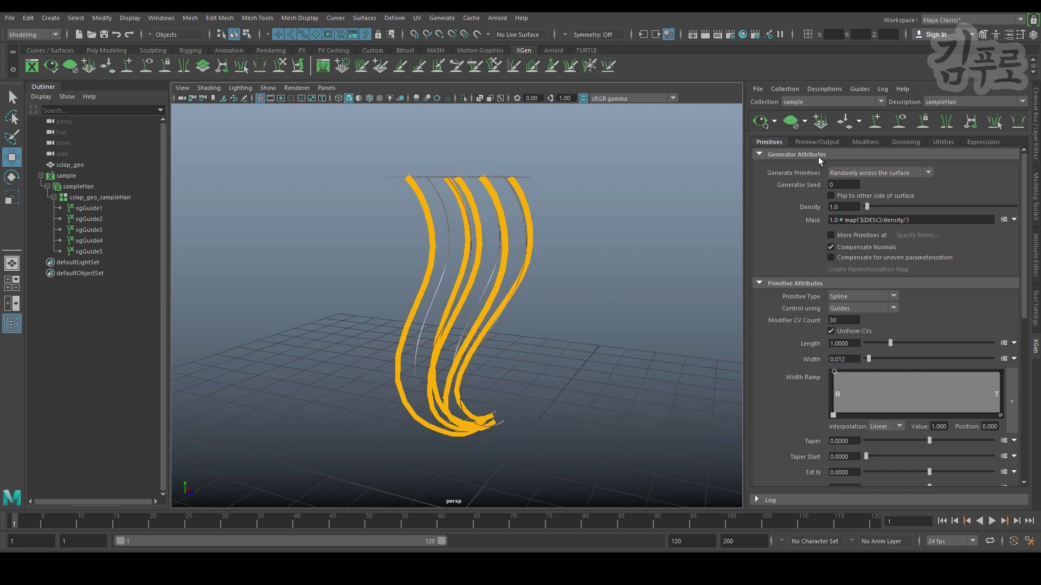
pyautogui.keyDown('alt'); pyautogui.moveTo(481, 209); pyautogui.dragTo(474, 239); pyautogui.keyUp('alt')
pyautogui.keyDown('alt'); pyautogui.moveTo(473, 239); pyautogui.dragTo(527, 220, button='right'); pyautogui.keyUp('alt')
pyautogui.keyDown('alt'); pyautogui.moveTo(527, 220); pyautogui.dragTo(499, 213, button='middle'); pyautogui.keyUp('alt')
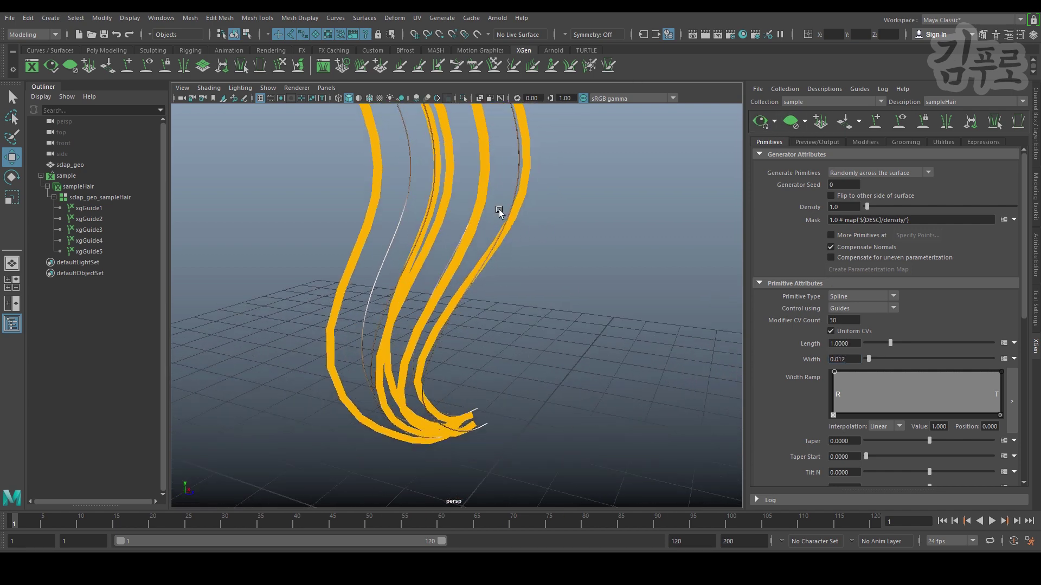
pyautogui.keyDown('alt'); pyautogui.moveTo(499, 211); pyautogui.dragTo(478, 198); pyautogui.keyUp('alt')
# - Hide the guides by turning off the visibility of the sample_GUIDES display layer
pyautogui.hotkey('ctrl', 'a')
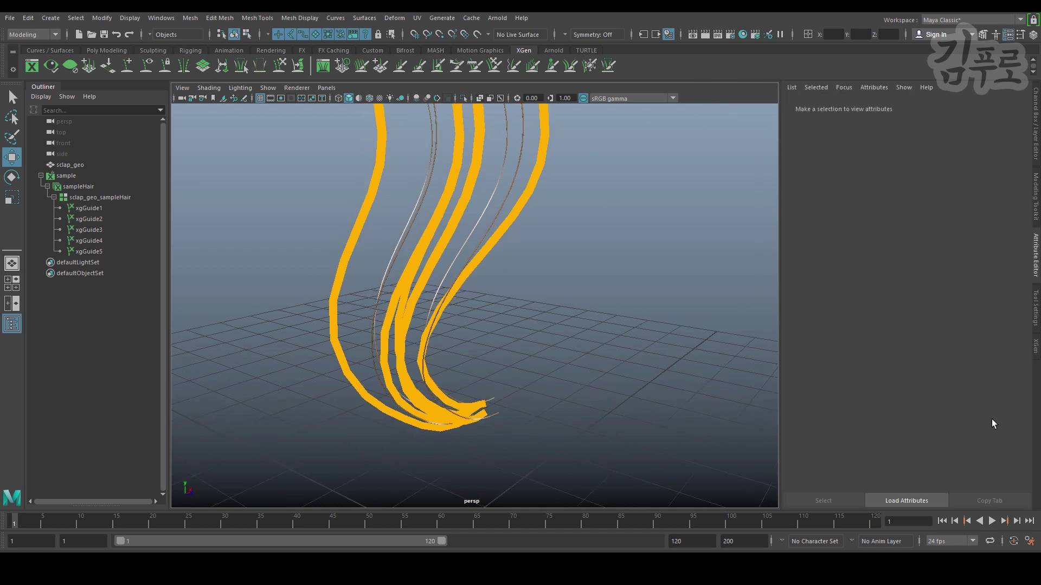
pyautogui.hotkey('ctrl', 'a')
pyautogui.click(902, 391)
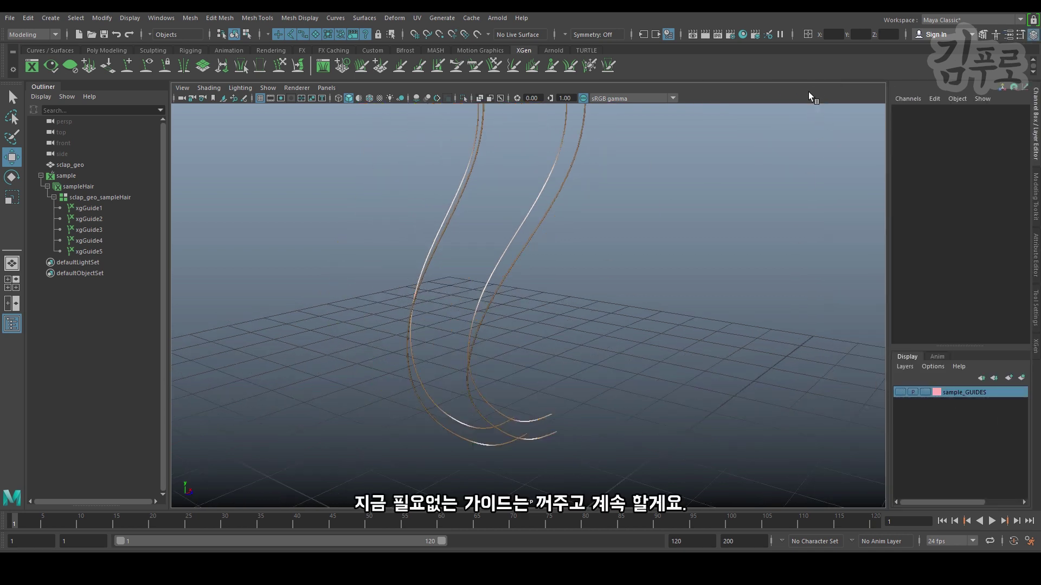
pyautogui.hotkey('ctrl', 'a')
pyautogui.hotkey('ctrl', 'a')
pyautogui.scroll(-2, 657, 239)
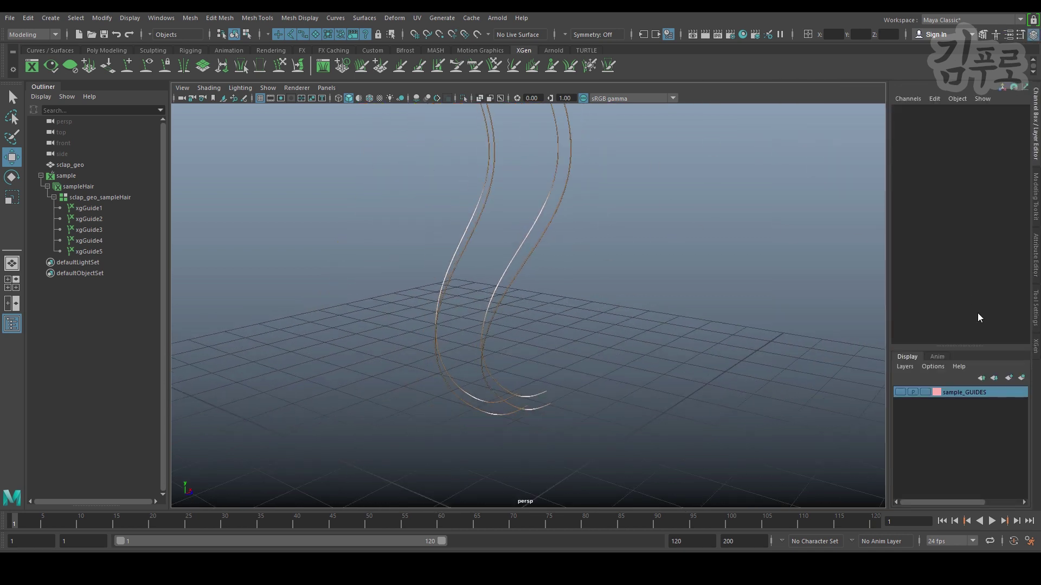
# - Add a Width Ramp point at position 0.799 with value 1.000 in the XGen primitive attributes
pyautogui.click(1035, 347)
pyautogui.keyDown('alt'); pyautogui.moveTo(499, 174); pyautogui.dragTo(534, 253, button='middle'); pyautogui.keyUp('alt')
pyautogui.keyDown('alt'); pyautogui.moveTo(534, 253); pyautogui.dragTo(569, 244); pyautogui.keyUp('alt')
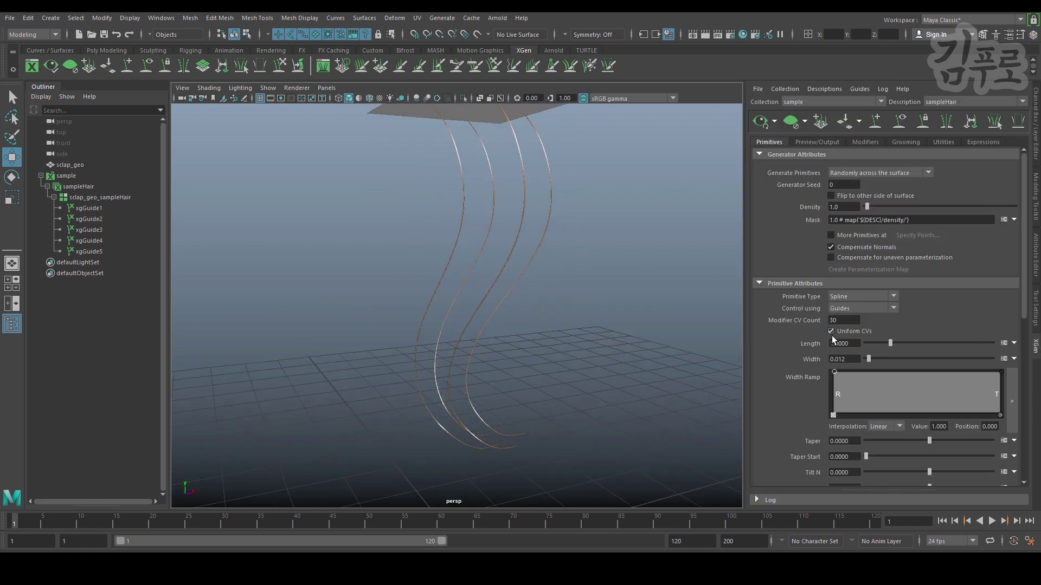
pyautogui.moveTo(1000, 371); pyautogui.dragTo(963, 365)
pyautogui.click(965, 380)
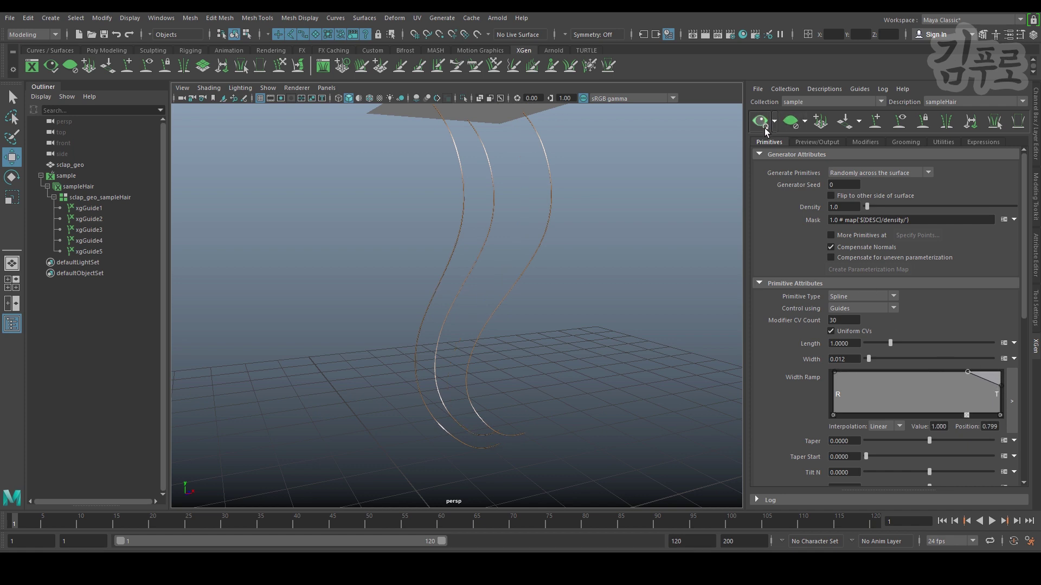
# - Turn off the preview setting that limits the display to only primitives in the view
pyautogui.click(813, 142)
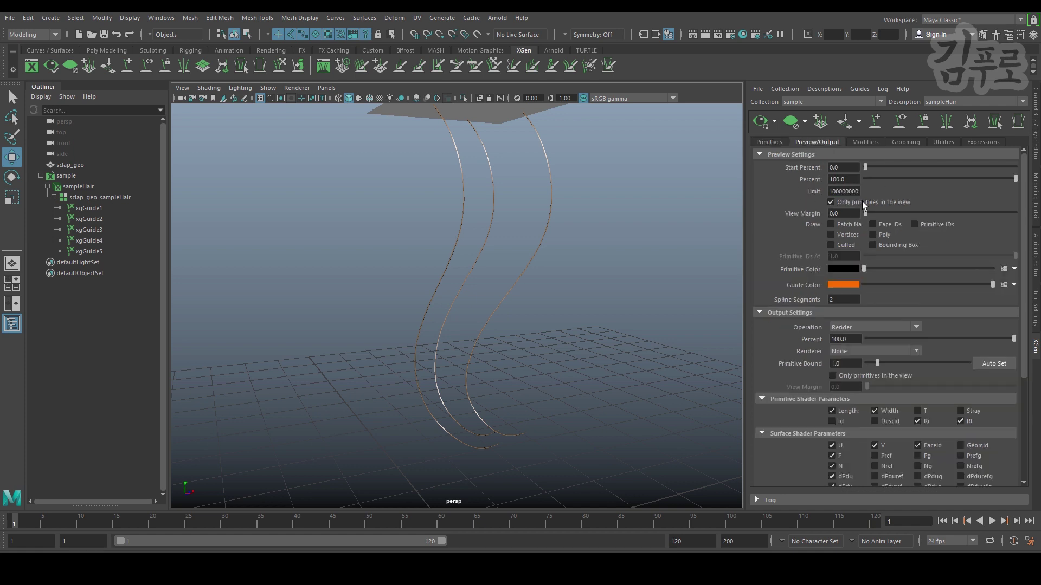
pyautogui.click(846, 201)
pyautogui.keyDown('alt'); pyautogui.moveTo(641, 187); pyautogui.dragTo(831, 201); pyautogui.keyUp('alt')
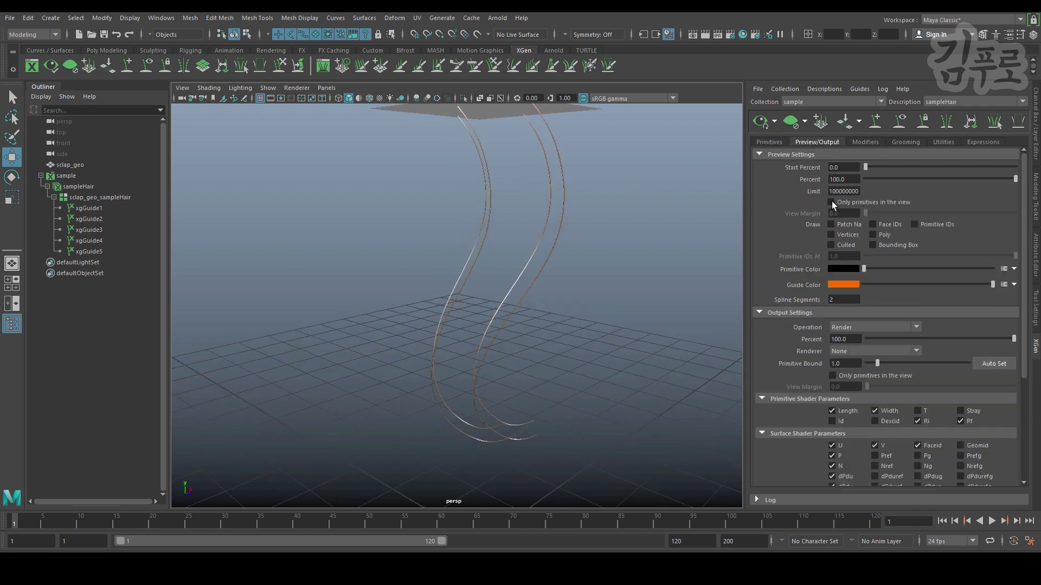
# - Taper the hair tips by shifting the Width Ramp's inner point toward the root and lowering the tip value to 0.303
pyautogui.click(770, 142)
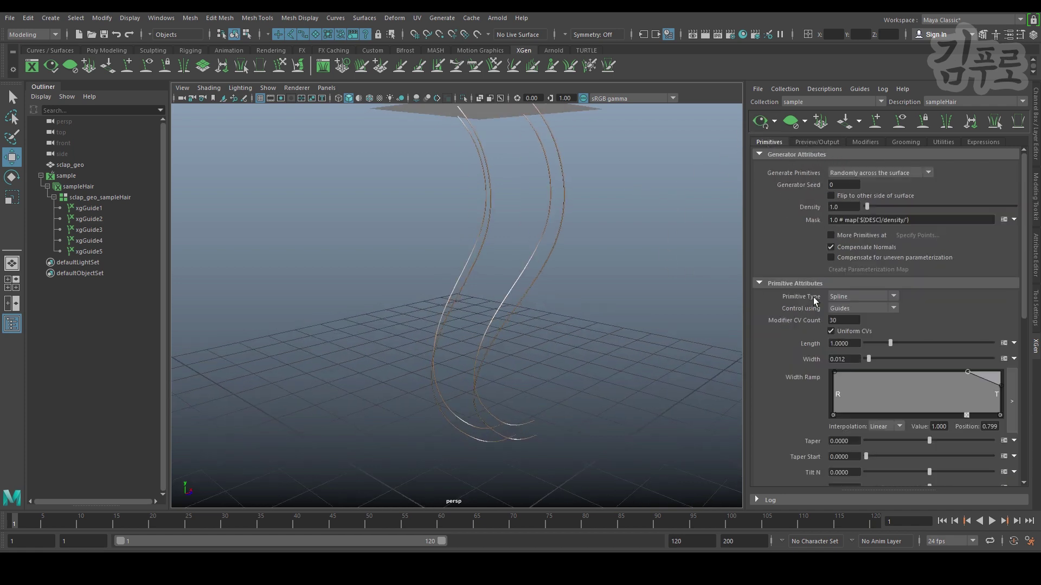
pyautogui.click(1000, 386)
pyautogui.moveTo(942, 369); pyautogui.dragTo(1001, 407)
pyautogui.keyDown('alt'); pyautogui.moveTo(643, 353); pyautogui.dragTo(574, 261, button='middle'); pyautogui.keyUp('alt')
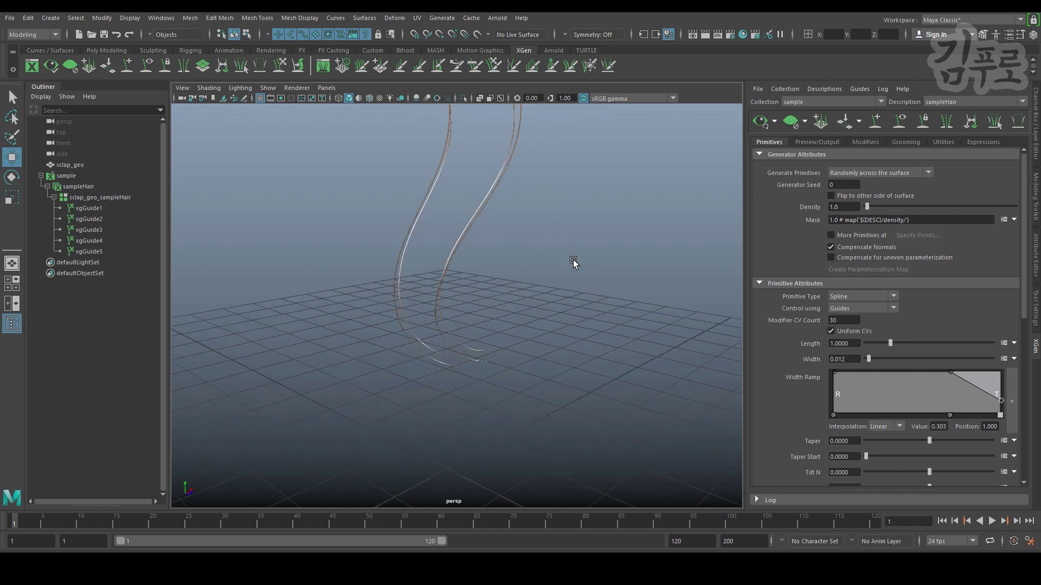
pyautogui.keyDown('alt'); pyautogui.moveTo(573, 262); pyautogui.dragTo(805, 354, button='right'); pyautogui.keyUp('alt')
pyautogui.keyDown('alt'); pyautogui.moveTo(523, 323); pyautogui.dragTo(548, 255); pyautogui.keyUp('alt')
pyautogui.click(817, 141)
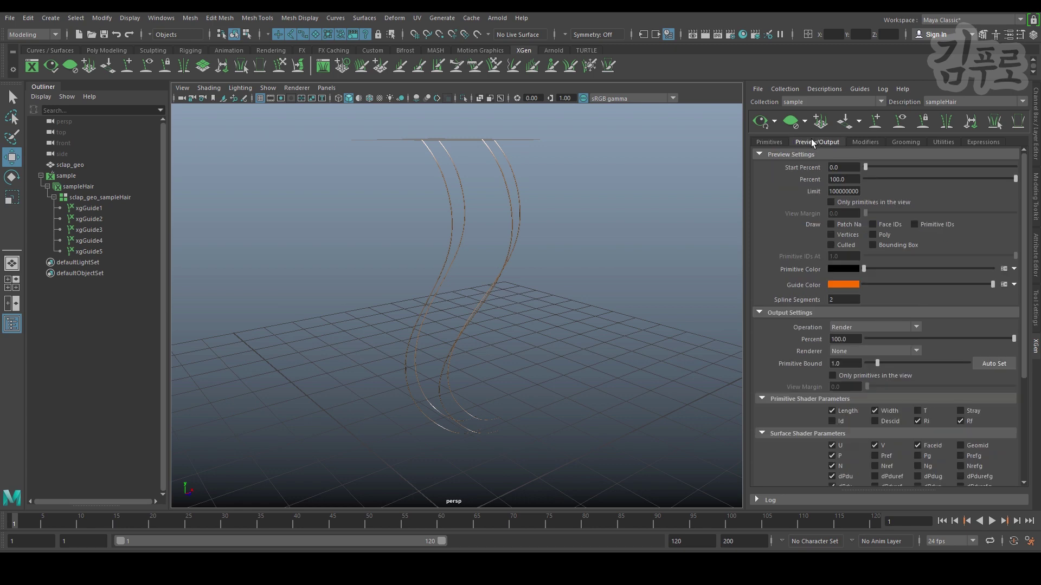
pyautogui.click(865, 142)
pyautogui.click(769, 142)
# - Set the hair density to 100
pyautogui.keyDown('alt'); pyautogui.moveTo(587, 219); pyautogui.dragTo(596, 203); pyautogui.keyUp('alt')
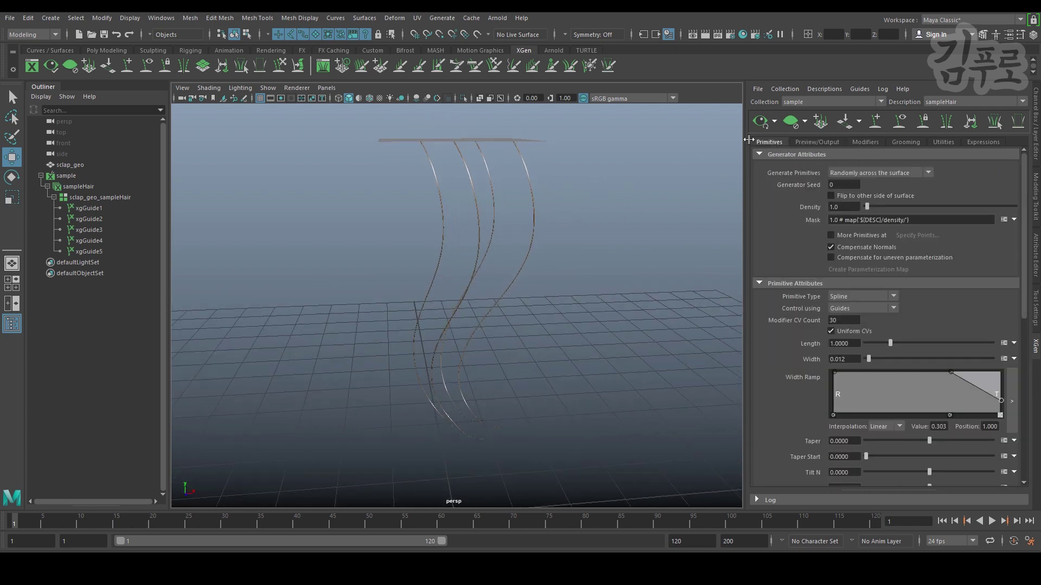
pyautogui.keyDown('alt'); pyautogui.moveTo(724, 139); pyautogui.dragTo(732, 129); pyautogui.keyUp('alt')
pyautogui.doubleClick(845, 207)
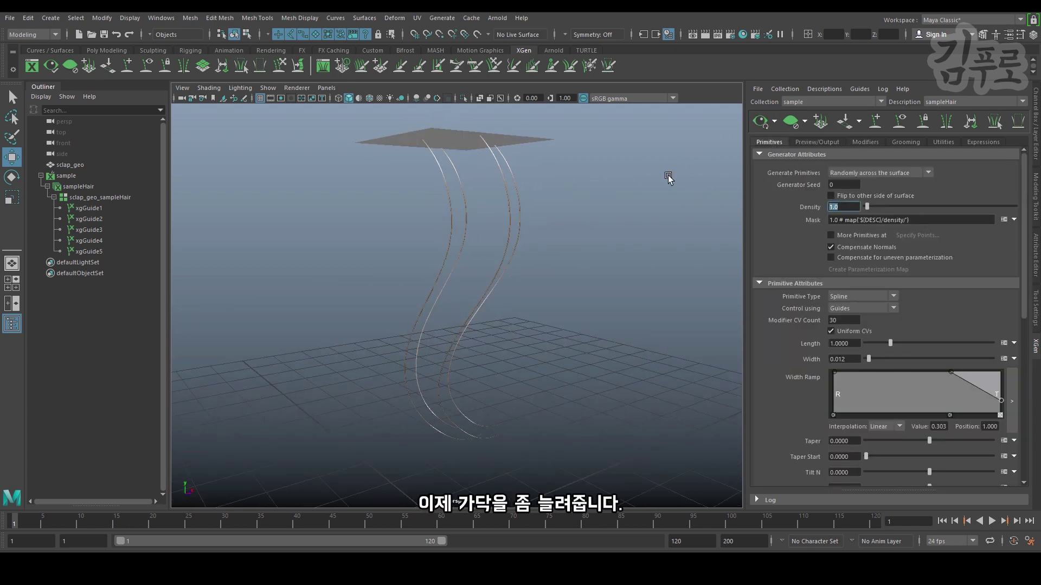
pyautogui.write('100')
pyautogui.press('Return')
pyautogui.keyDown('alt'); pyautogui.moveTo(372, 142); pyautogui.dragTo(436, 161); pyautogui.keyUp('alt')
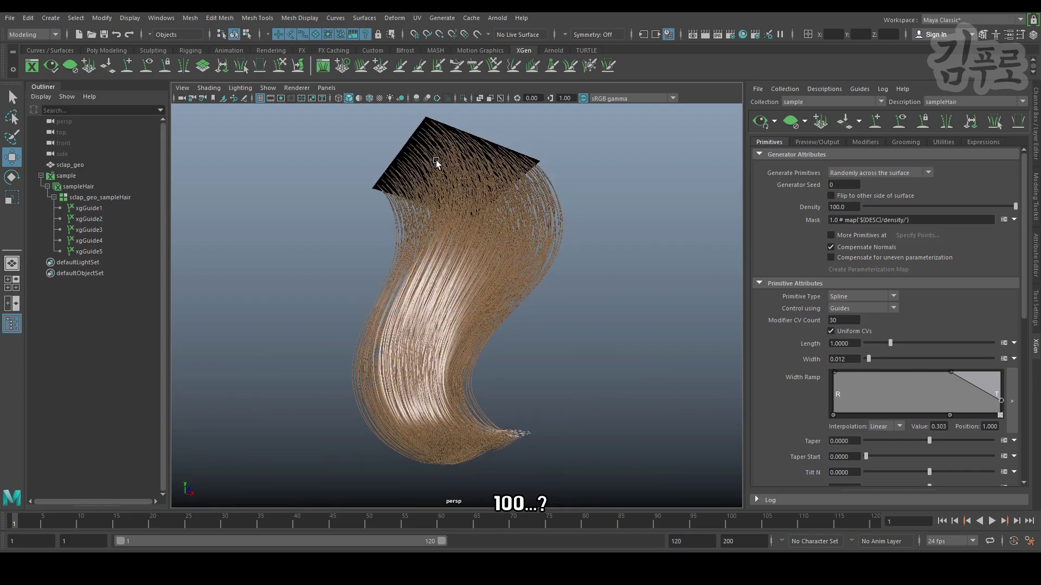
# - Examine the strand spacing and thickness up close where the hair leaves the plane
pyautogui.keyDown('alt'); pyautogui.moveTo(436, 160); pyautogui.dragTo(513, 233, button='right'); pyautogui.keyUp('alt')
pyautogui.keyDown('alt'); pyautogui.moveTo(513, 233); pyautogui.dragTo(487, 237); pyautogui.keyUp('alt')
pyautogui.keyDown('alt'); pyautogui.moveTo(486, 238); pyautogui.dragTo(528, 252, button='right'); pyautogui.keyUp('alt')
pyautogui.keyDown('alt'); pyautogui.moveTo(528, 252); pyautogui.dragTo(416, 235); pyautogui.keyUp('alt')
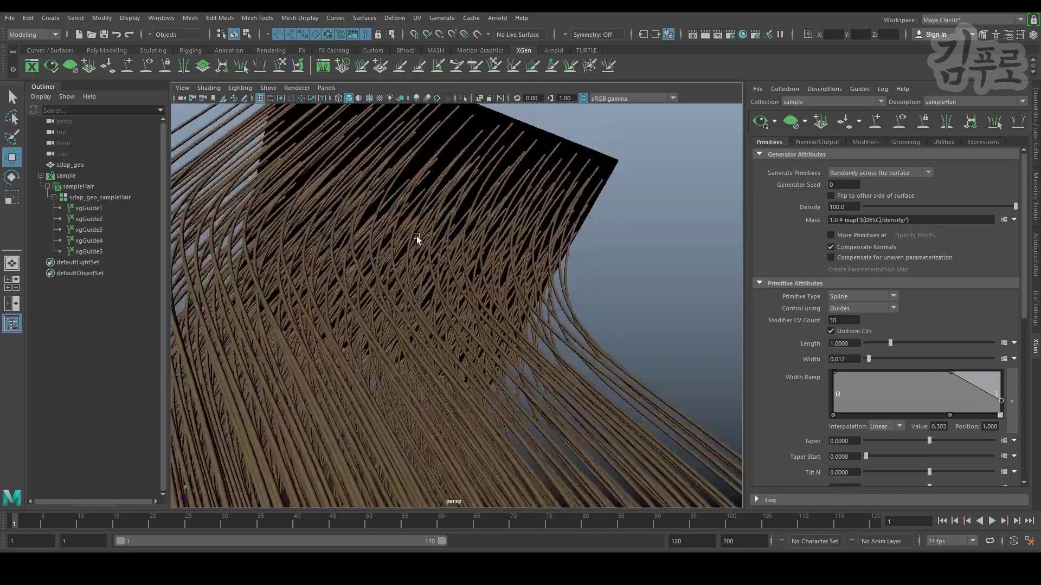
pyautogui.keyDown('alt'); pyautogui.moveTo(416, 235); pyautogui.dragTo(477, 207, button='right'); pyautogui.keyUp('alt')
pyautogui.keyDown('alt'); pyautogui.moveTo(477, 207); pyautogui.dragTo(460, 220); pyautogui.keyUp('alt')
pyautogui.keyDown('alt'); pyautogui.moveTo(460, 221); pyautogui.dragTo(484, 239, button='right'); pyautogui.keyUp('alt')
pyautogui.keyDown('alt'); pyautogui.moveTo(484, 239); pyautogui.dragTo(574, 188); pyautogui.keyUp('alt')
# - Raise the hair density to 1000
pyautogui.doubleClick(840, 207)
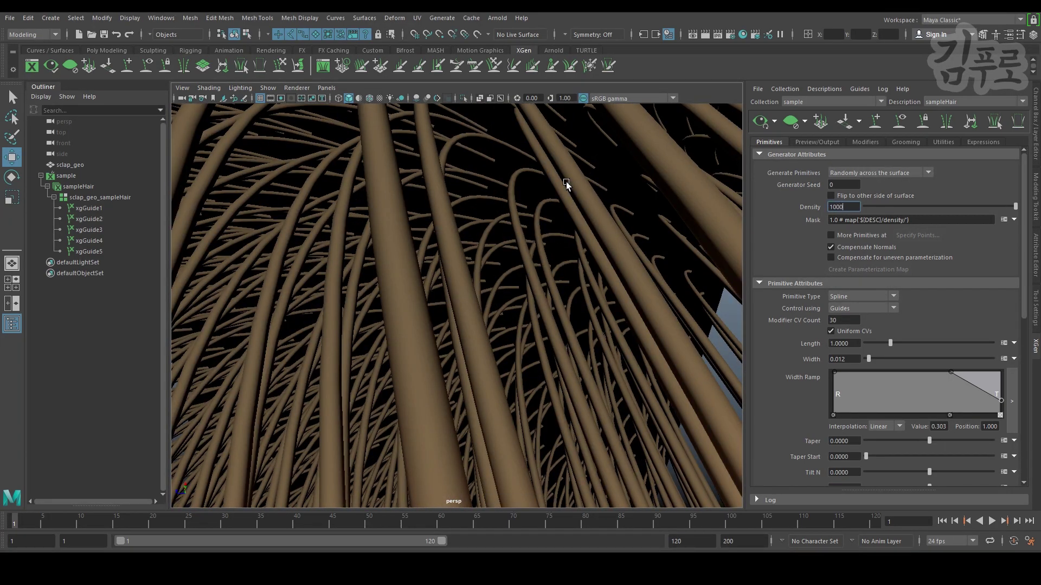
pyautogui.press('Return')
pyautogui.keyDown('alt'); pyautogui.moveTo(596, 264); pyautogui.dragTo(314, 253, button='right'); pyautogui.keyUp('alt')
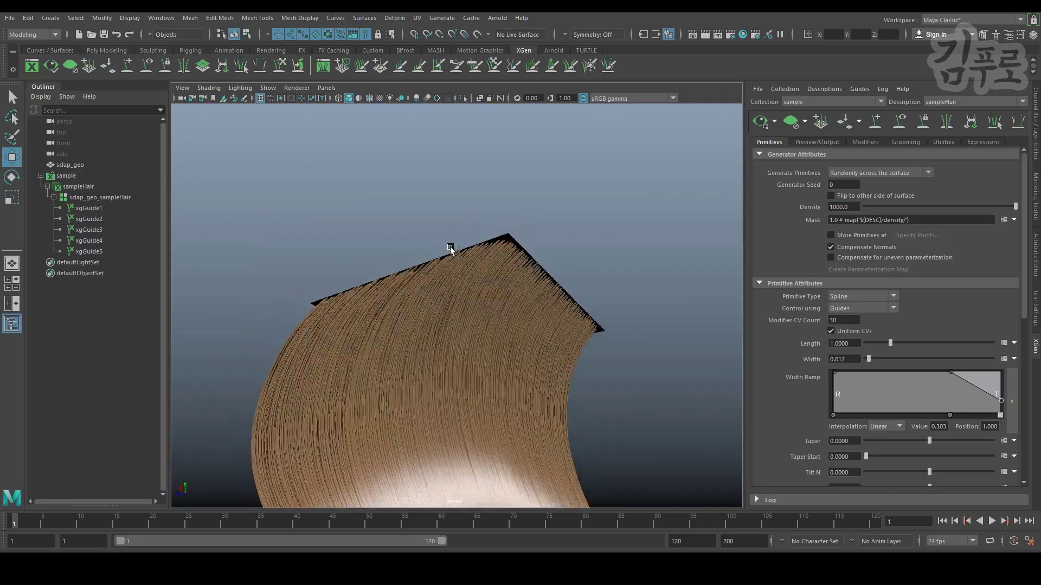
pyautogui.keyDown('alt'); pyautogui.moveTo(450, 248); pyautogui.dragTo(490, 304); pyautogui.keyUp('alt')
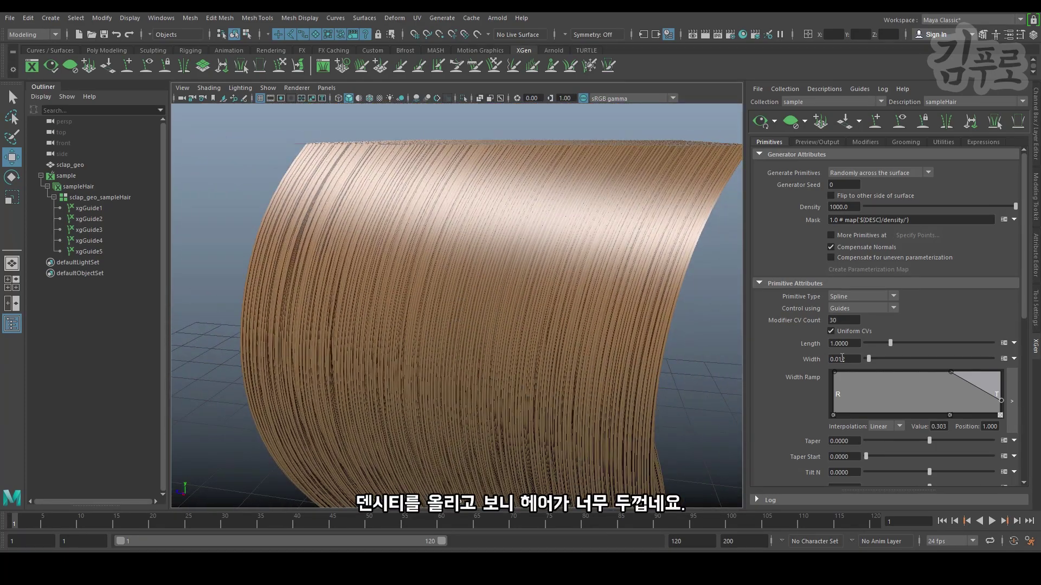
# - Thin the strands by setting the hair width to 0.0015
pyautogui.write('005')
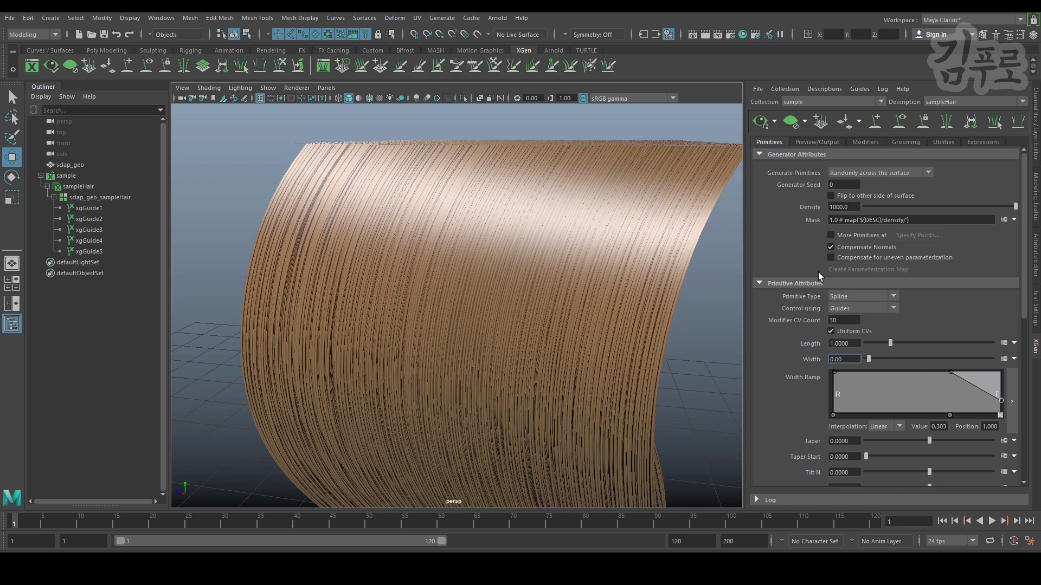
pyautogui.press('Return')
pyautogui.keyDown('alt'); pyautogui.moveTo(658, 313); pyautogui.dragTo(442, 330); pyautogui.keyUp('alt')
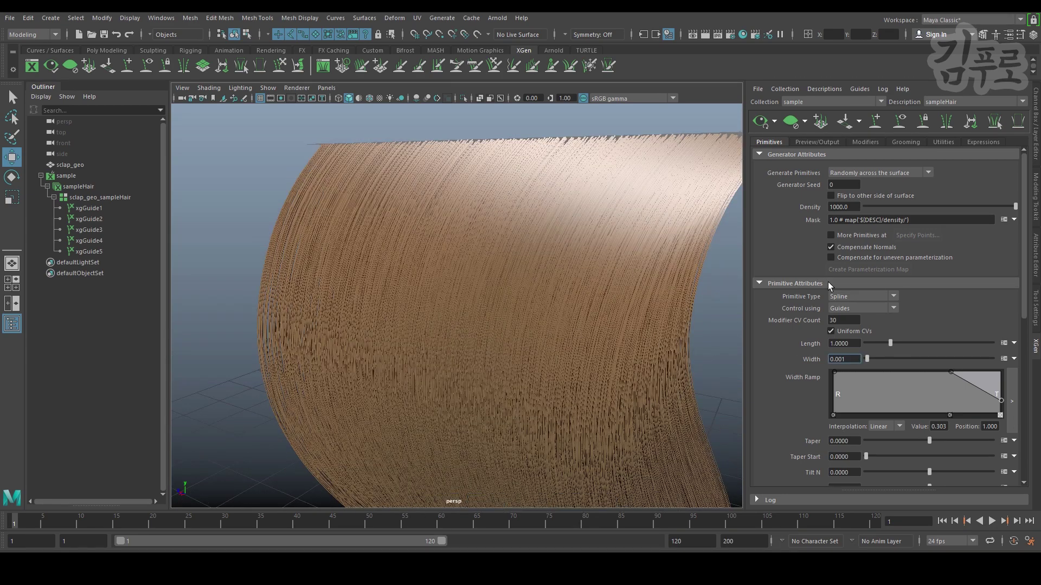
pyautogui.press('Return')
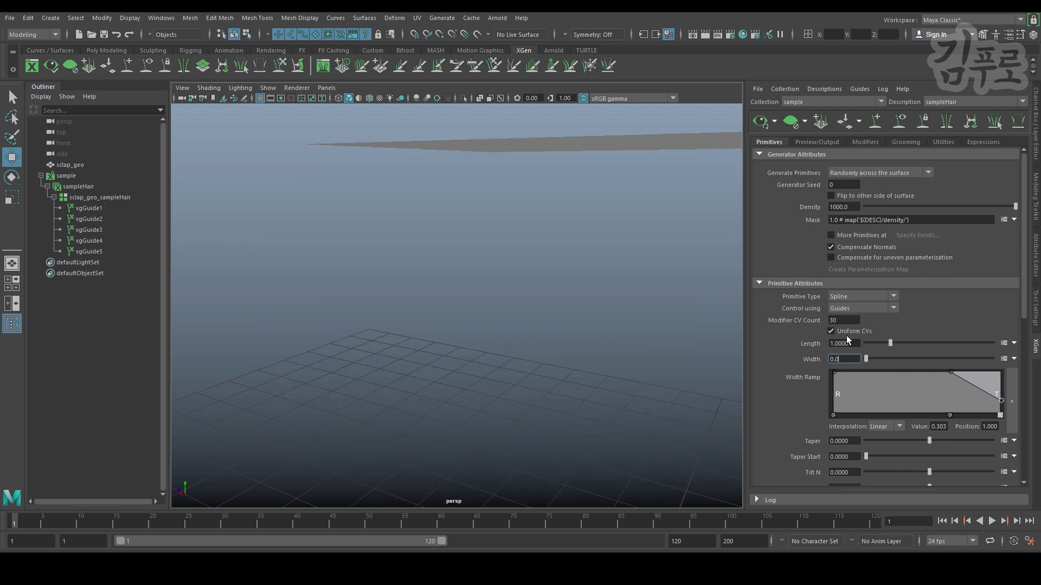
pyautogui.write('015')
pyautogui.press('Return')
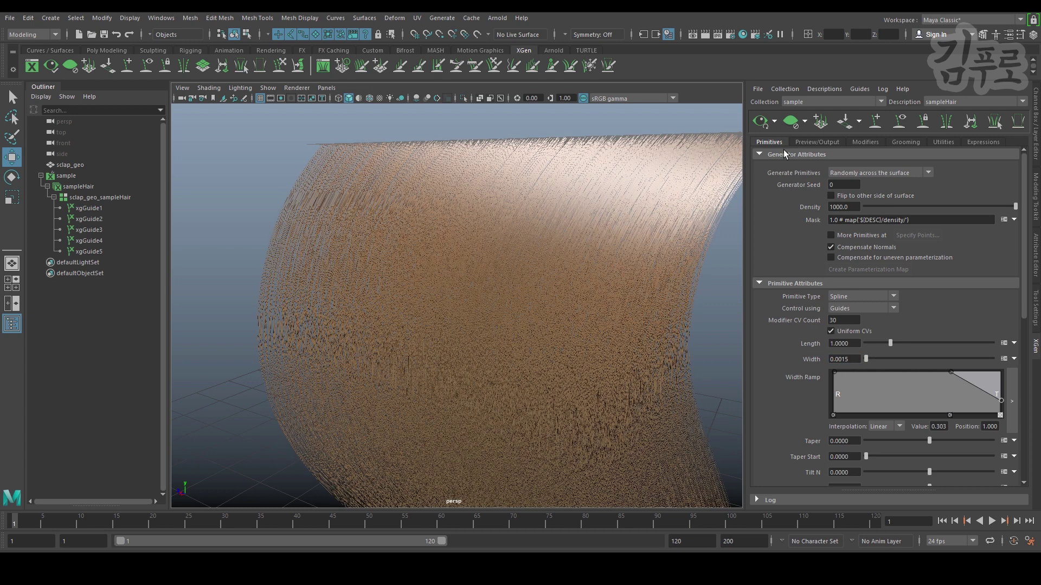
# - Turn on multisample anti-aliasing in the viewport to smooth the hair display
pyautogui.click(436, 98)
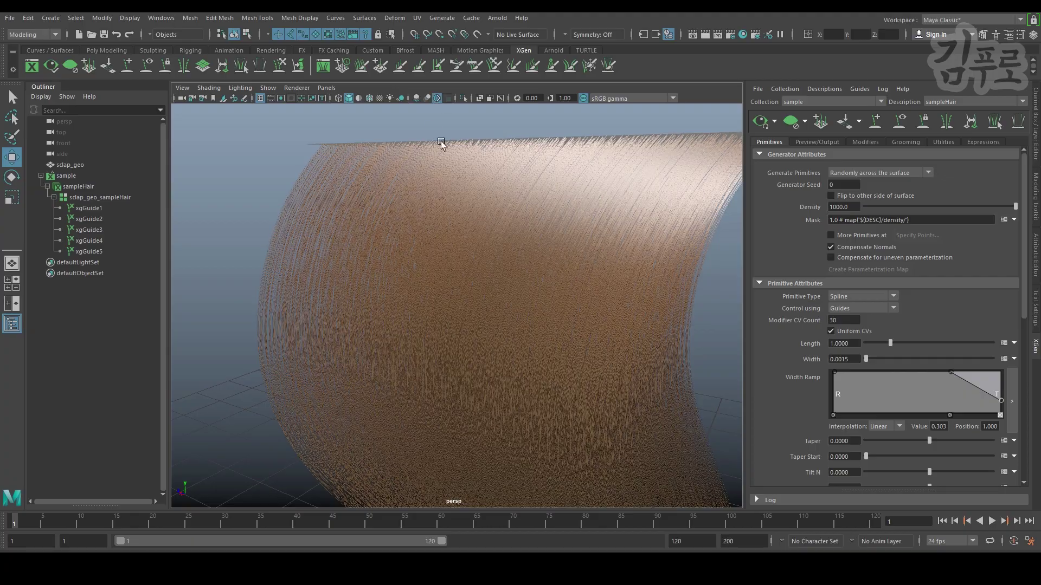
pyautogui.scroll(-4, 486, 320)
pyautogui.keyDown('alt'); pyautogui.moveTo(486, 321); pyautogui.dragTo(444, 310); pyautogui.keyUp('alt')
pyautogui.scroll(5, 423, 282)
pyautogui.keyDown('alt'); pyautogui.moveTo(444, 311); pyautogui.dragTo(469, 338); pyautogui.keyUp('alt')
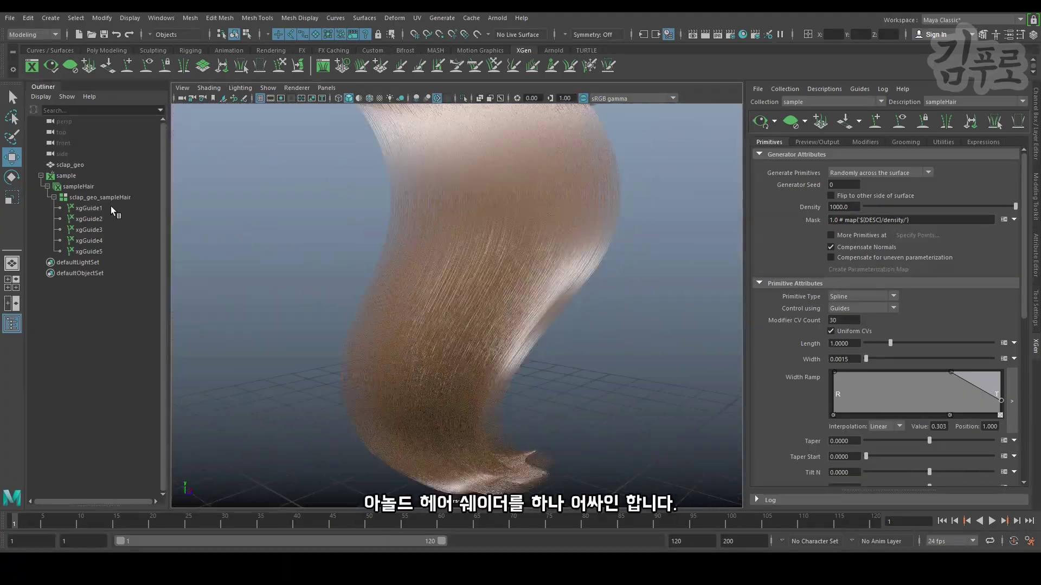
# - Assign an Arnold hair shader to the sampleHair description
pyautogui.click(159, 17)
pyautogui.moveTo(232, 90)
pyautogui.click(307, 119)
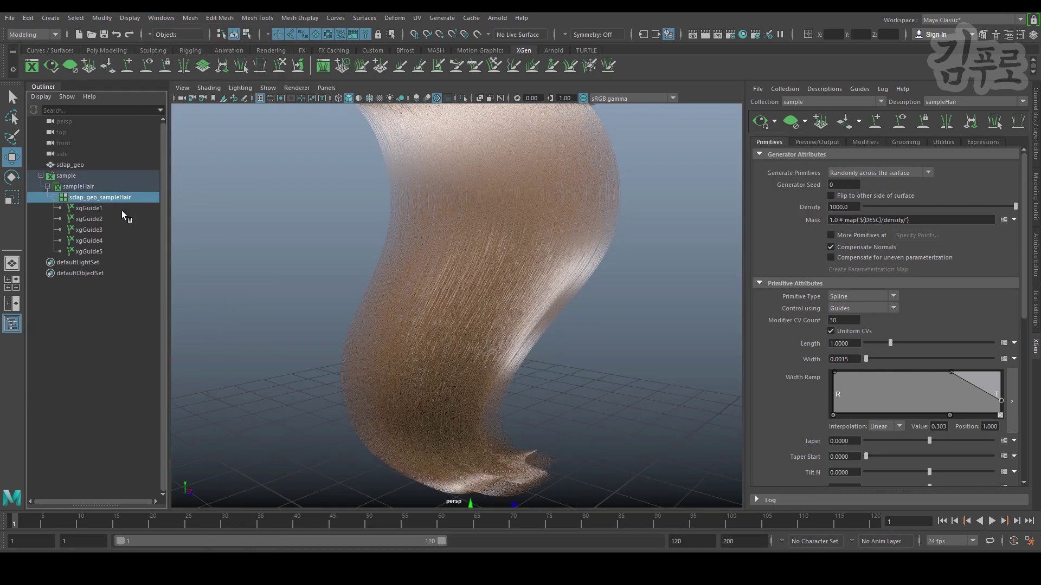
pyautogui.rightClick(464, 281)
pyautogui.click(93, 186)
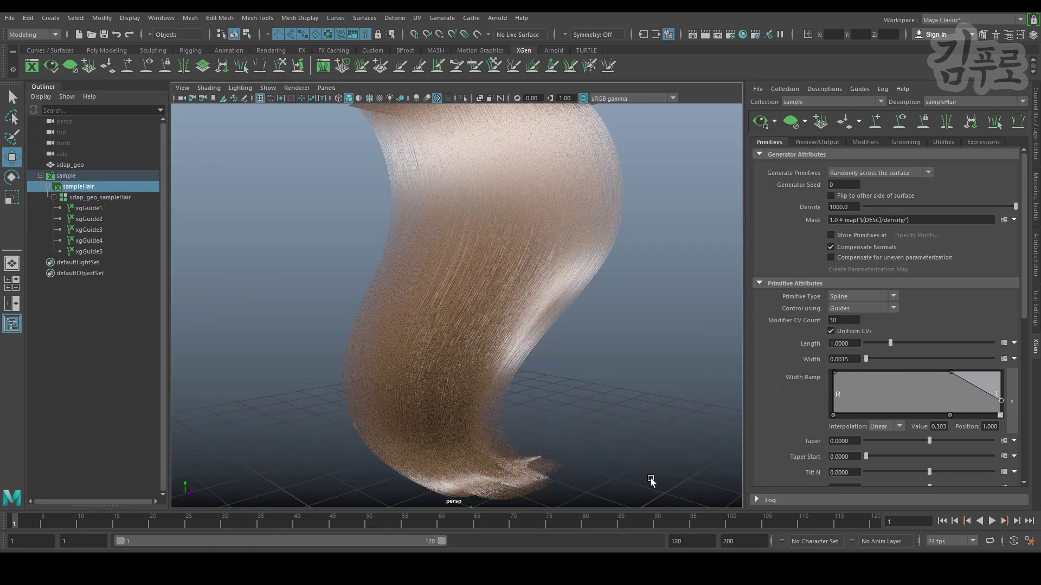
pyautogui.keyDown('alt'); pyautogui.moveTo(650, 479); pyautogui.dragTo(650, 471); pyautogui.keyUp('alt')
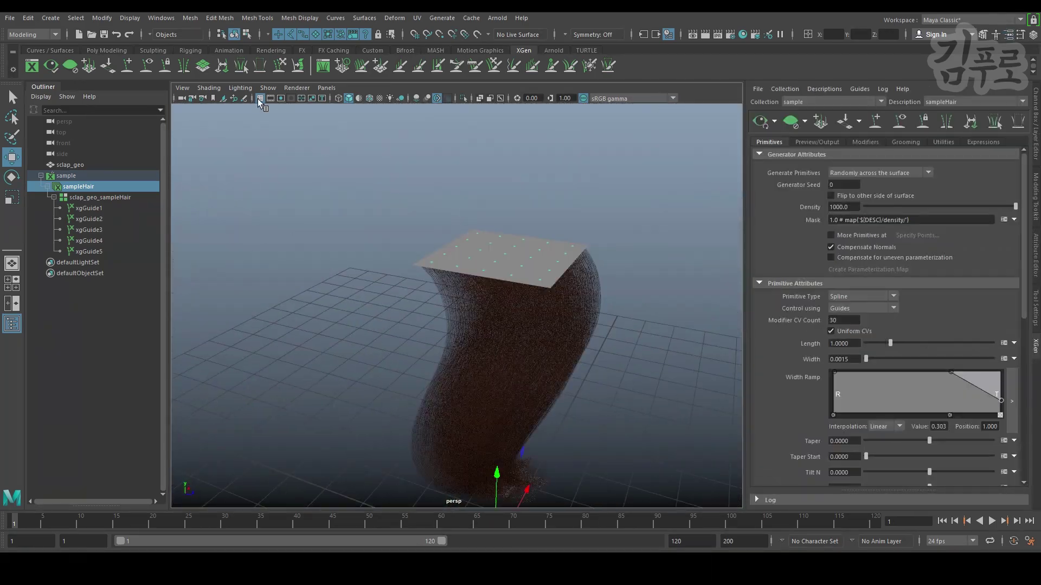
# - Enable two-sided lighting in the viewport and check the hair roots against the scalp plane
pyautogui.click(240, 88)
pyautogui.click(267, 164)
pyautogui.scroll(10, 510, 270)
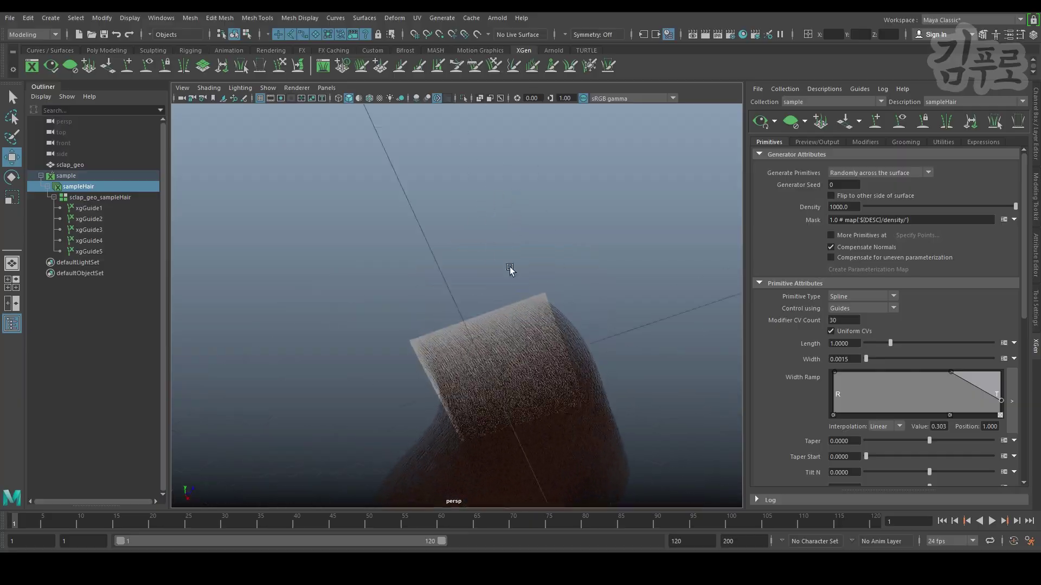
pyautogui.keyDown('alt'); pyautogui.moveTo(344, 165); pyautogui.dragTo(379, 197); pyautogui.keyUp('alt')
pyautogui.keyDown('alt'); pyautogui.moveTo(379, 196); pyautogui.dragTo(538, 197, button='right'); pyautogui.keyUp('alt')
pyautogui.keyDown('alt'); pyautogui.moveTo(539, 197); pyautogui.dragTo(429, 254); pyautogui.keyUp('alt')
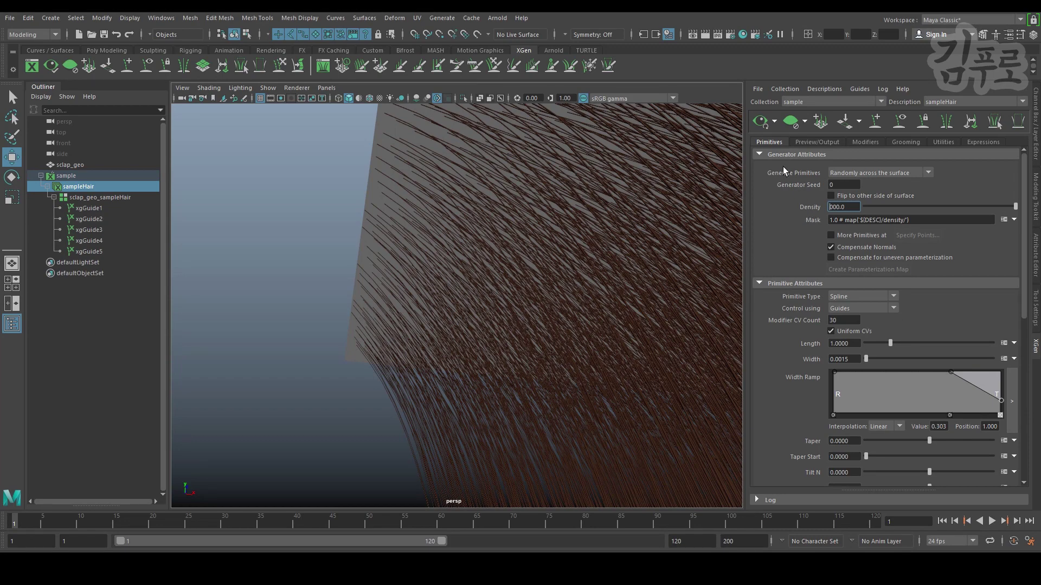
# - Set the hair density to 2000 and check the fuller strands from several angles
pyautogui.press('Return')
pyautogui.keyDown('alt'); pyautogui.moveTo(612, 297); pyautogui.dragTo(488, 323, button='right'); pyautogui.keyUp('alt')
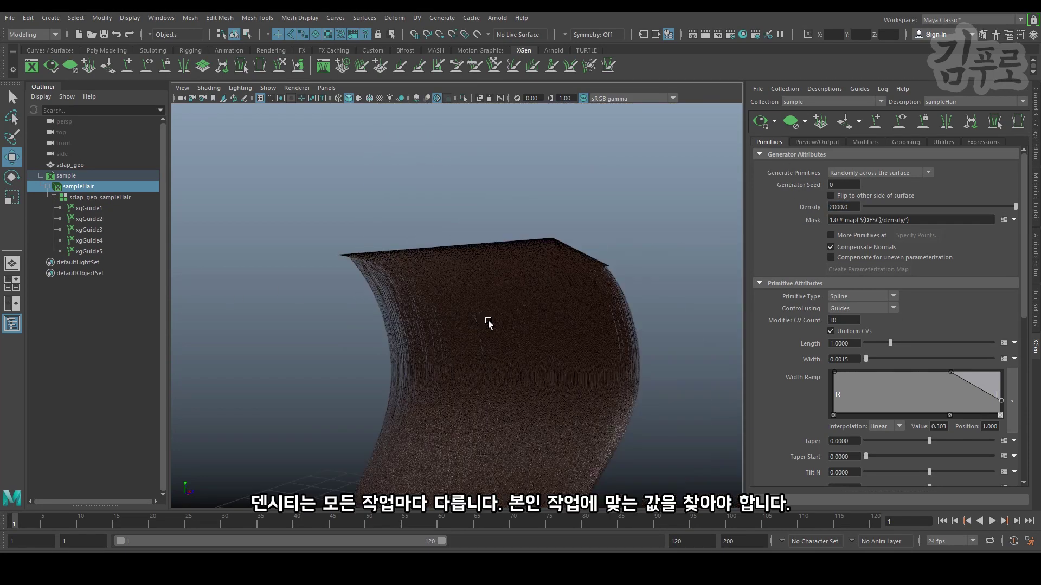
pyautogui.keyDown('alt'); pyautogui.moveTo(488, 323); pyautogui.dragTo(409, 291); pyautogui.keyUp('alt')
pyautogui.click(504, 302)
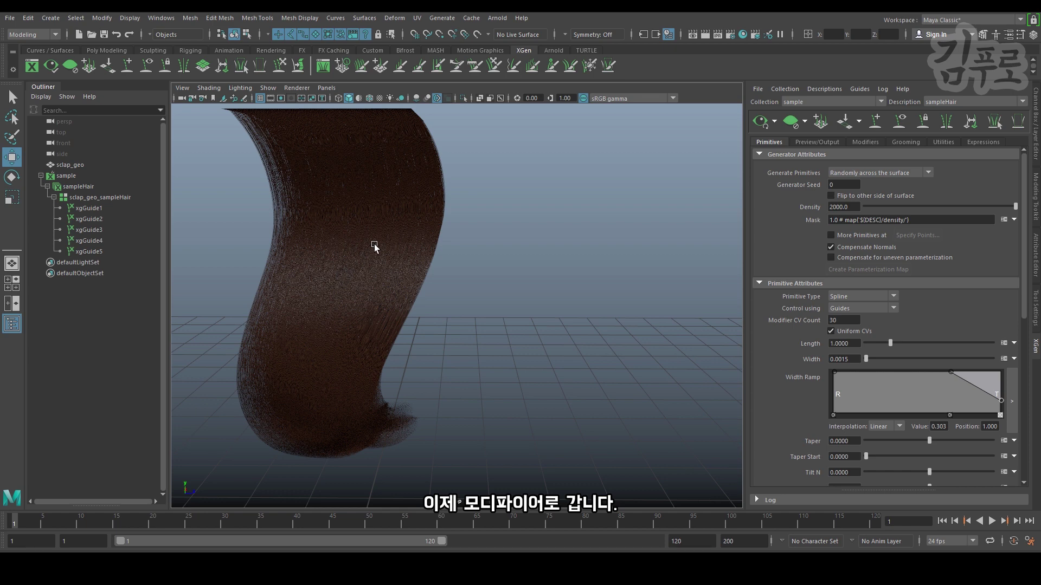
pyautogui.keyDown('alt'); pyautogui.moveTo(374, 247); pyautogui.dragTo(393, 254); pyautogui.keyUp('alt')
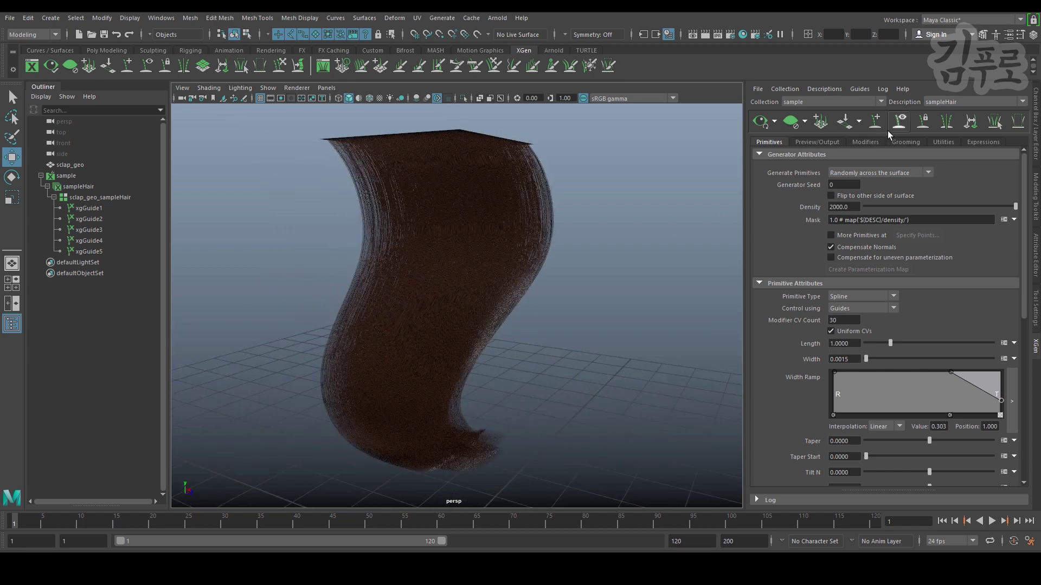
# - Add a Clumping modifier to the sampleHair description
pyautogui.click(865, 142)
pyautogui.click(993, 166)
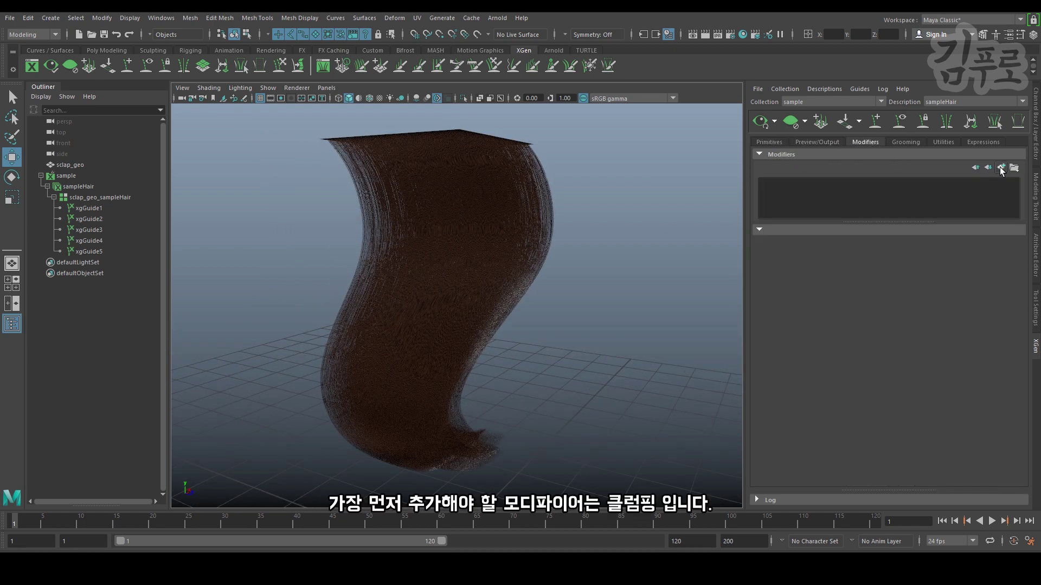
pyautogui.moveTo(803, 159); pyautogui.dragTo(758, 239)
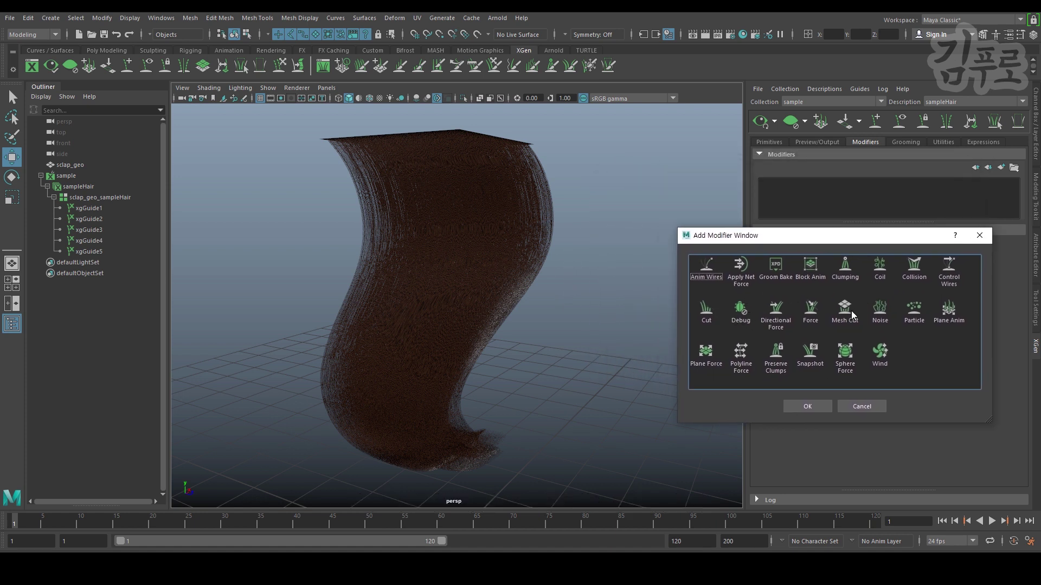
pyautogui.click(846, 268)
pyautogui.click(806, 406)
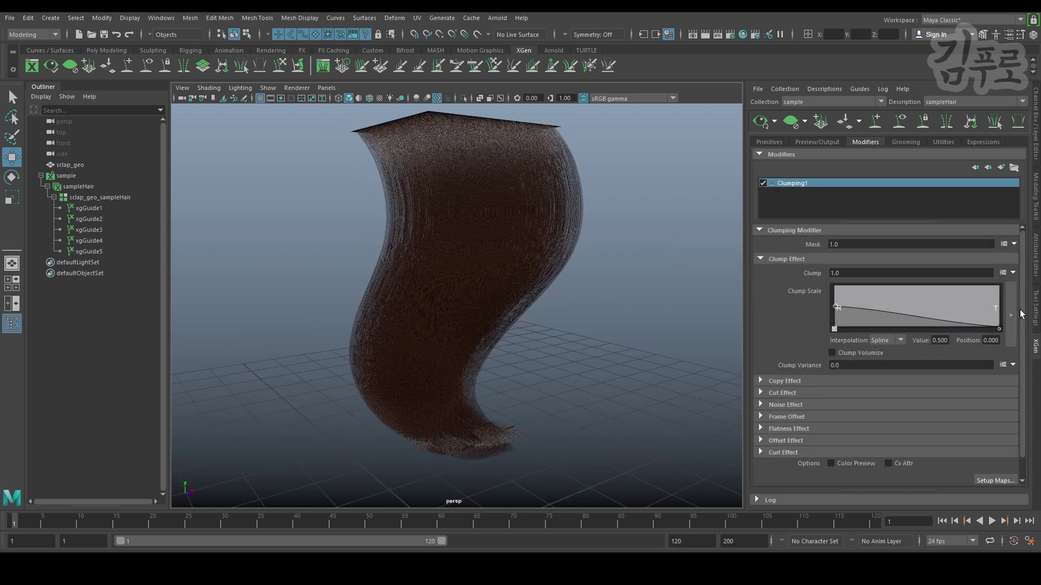
# - Generate clumping points from the existing guides and save the clumping maps with the default settings
pyautogui.moveTo(1020, 311); pyautogui.dragTo(1018, 335)
pyautogui.click(995, 458)
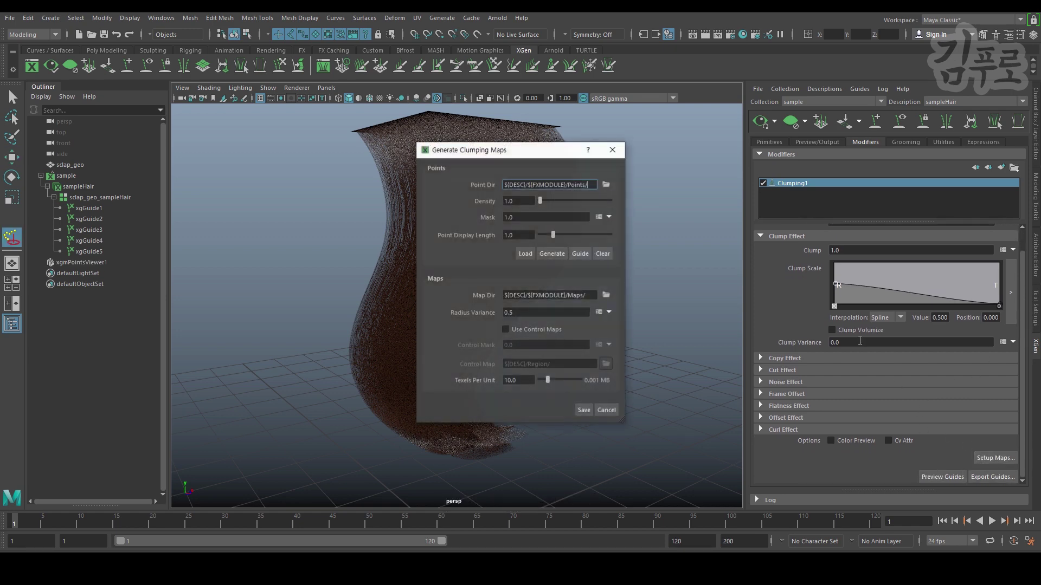
pyautogui.moveTo(541, 157); pyautogui.dragTo(692, 175)
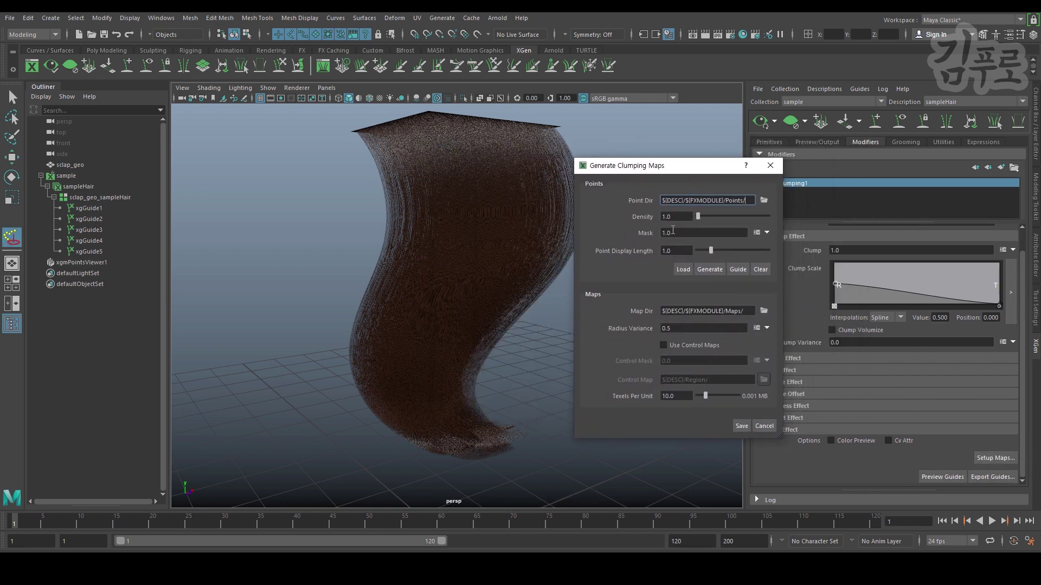
pyautogui.click(738, 270)
pyautogui.keyDown('alt'); pyautogui.moveTo(486, 360); pyautogui.dragTo(349, 273); pyautogui.keyUp('alt')
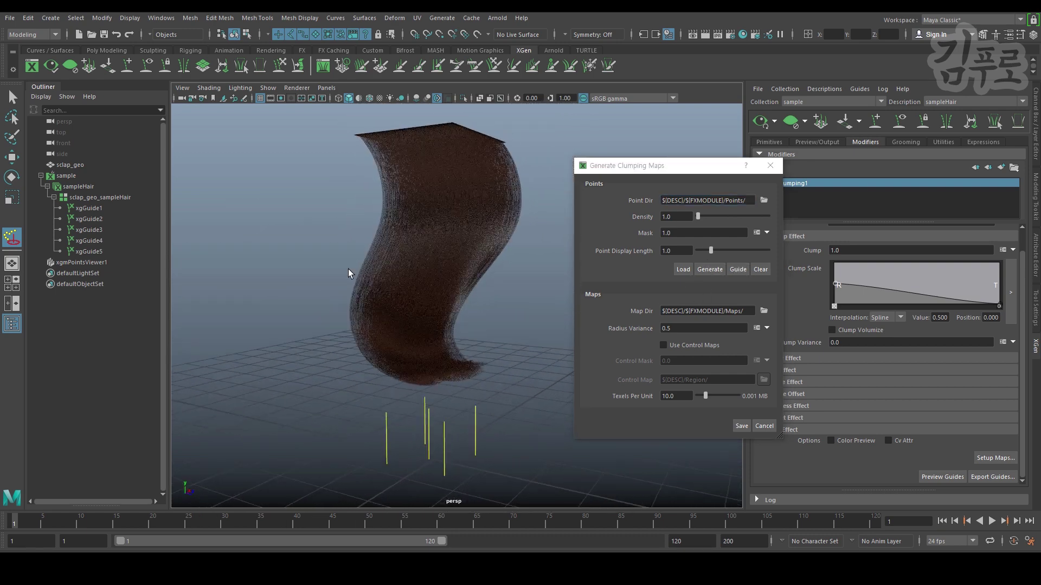
pyautogui.click(742, 426)
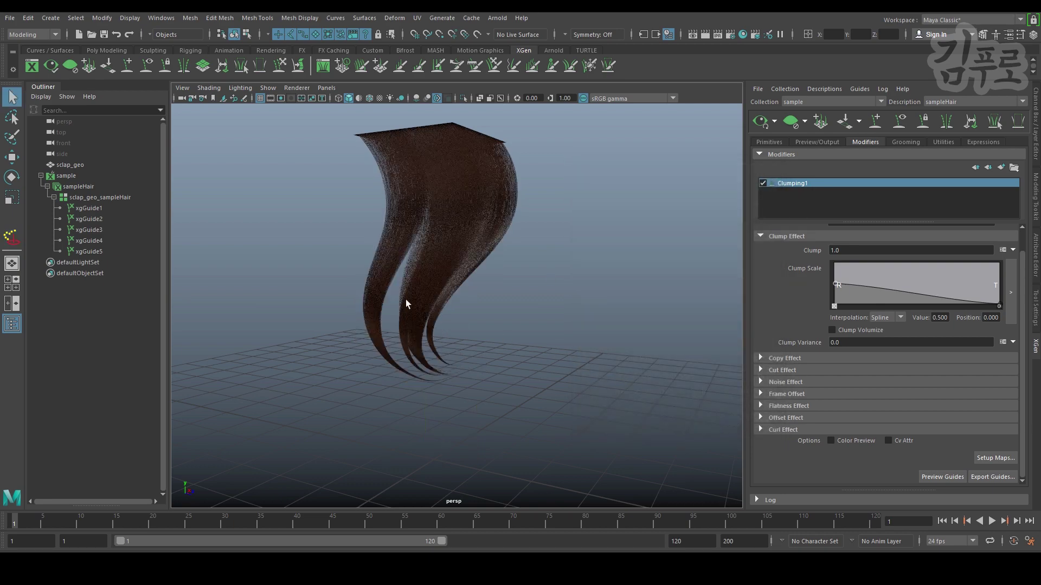
# - Examine the shape of the guide-based clumps from different sides and distances
pyautogui.keyDown('alt'); pyautogui.moveTo(405, 300); pyautogui.dragTo(462, 303); pyautogui.keyUp('alt')
pyautogui.keyDown('alt'); pyautogui.moveTo(607, 306); pyautogui.dragTo(715, 308, button='right'); pyautogui.keyUp('alt')
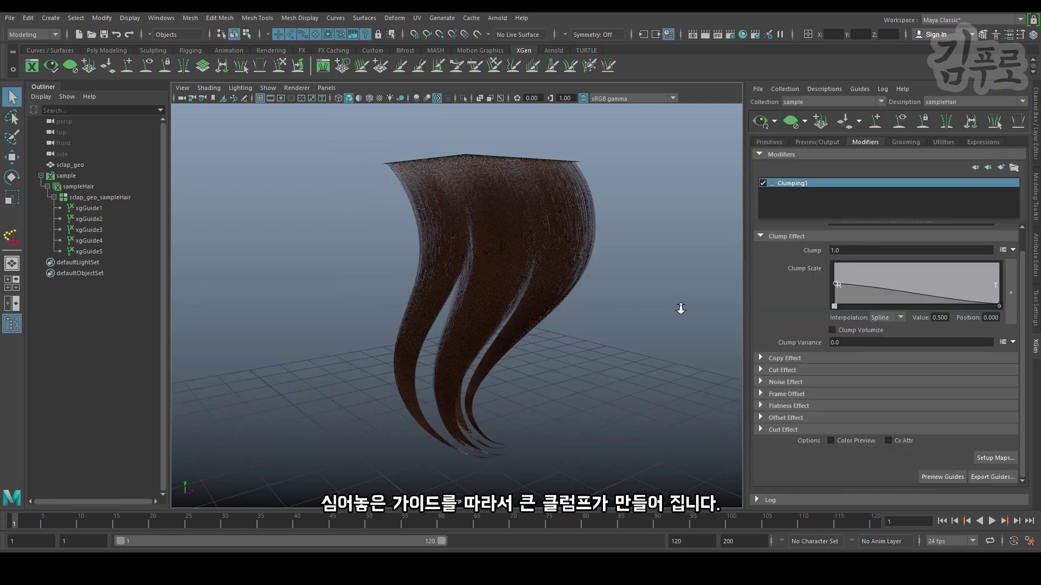
pyautogui.keyDown('alt'); pyautogui.moveTo(590, 247); pyautogui.dragTo(586, 223); pyautogui.keyUp('alt')
pyautogui.keyDown('alt'); pyautogui.moveTo(586, 223); pyautogui.dragTo(533, 218, button='right'); pyautogui.keyUp('alt')
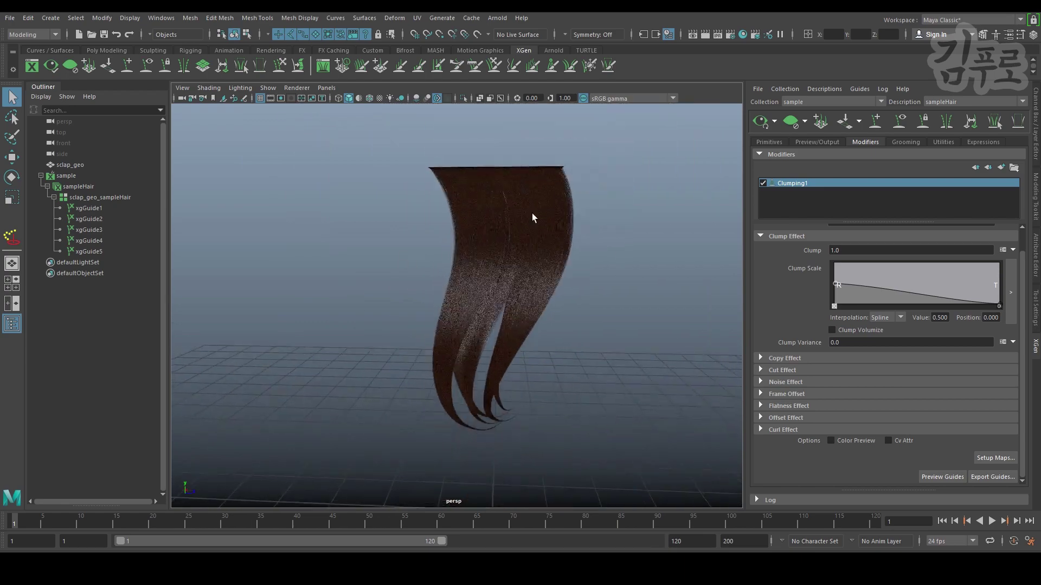
pyautogui.keyDown('alt'); pyautogui.moveTo(532, 215); pyautogui.dragTo(485, 246); pyautogui.keyUp('alt')
pyautogui.keyDown('alt'); pyautogui.moveTo(486, 246); pyautogui.dragTo(504, 263, button='right'); pyautogui.keyUp('alt')
pyautogui.keyDown('alt'); pyautogui.moveTo(504, 263); pyautogui.dragTo(497, 195, button='middle'); pyautogui.keyUp('alt')
pyautogui.keyDown('alt'); pyautogui.moveTo(497, 195); pyautogui.dragTo(457, 274); pyautogui.keyUp('alt')
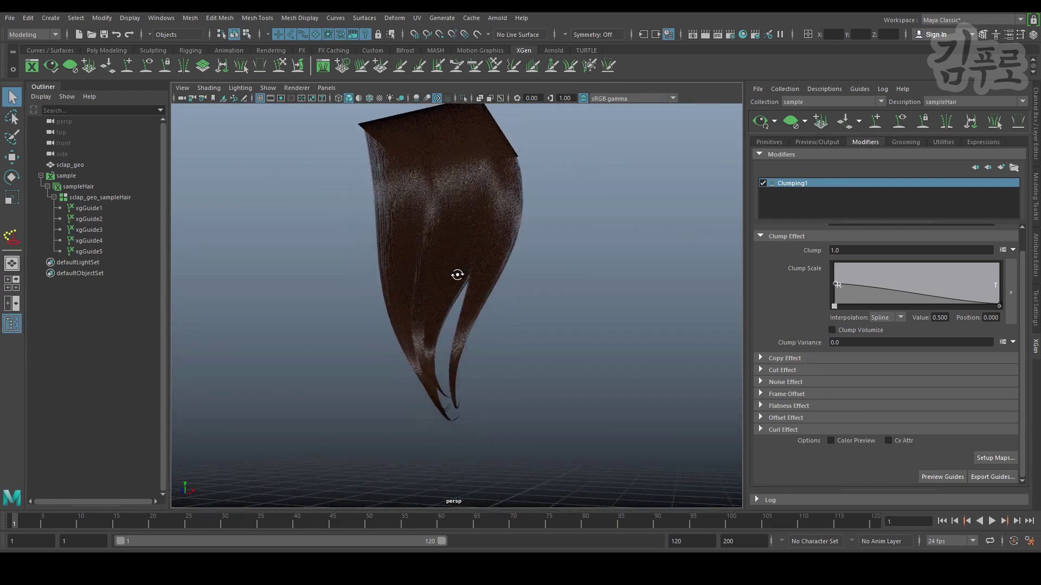
pyautogui.keyDown('alt'); pyautogui.moveTo(458, 275); pyautogui.dragTo(440, 266); pyautogui.keyUp('alt')
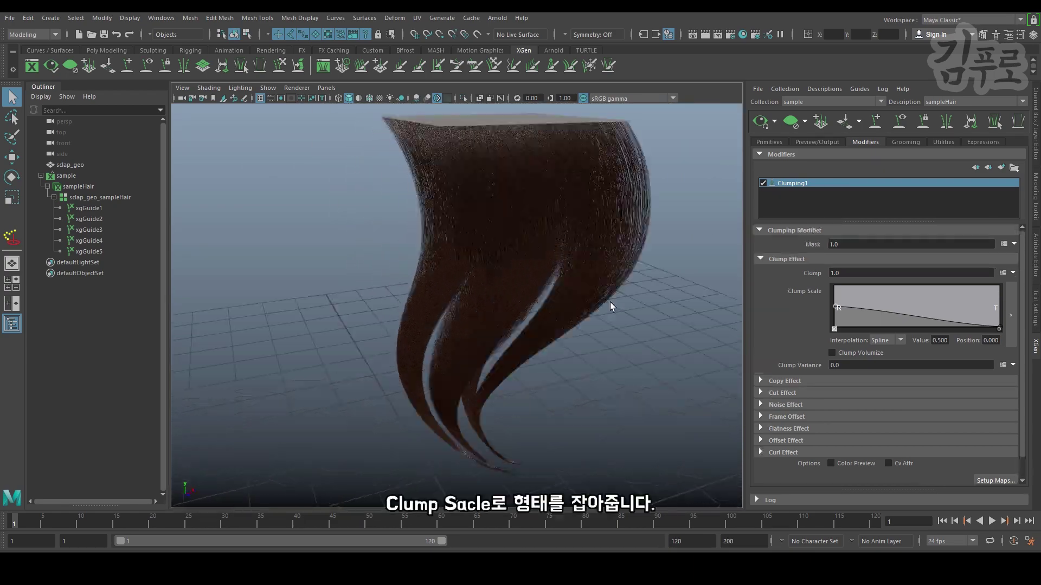
pyautogui.keyDown('alt'); pyautogui.moveTo(611, 304); pyautogui.dragTo(561, 293); pyautogui.keyUp('alt')
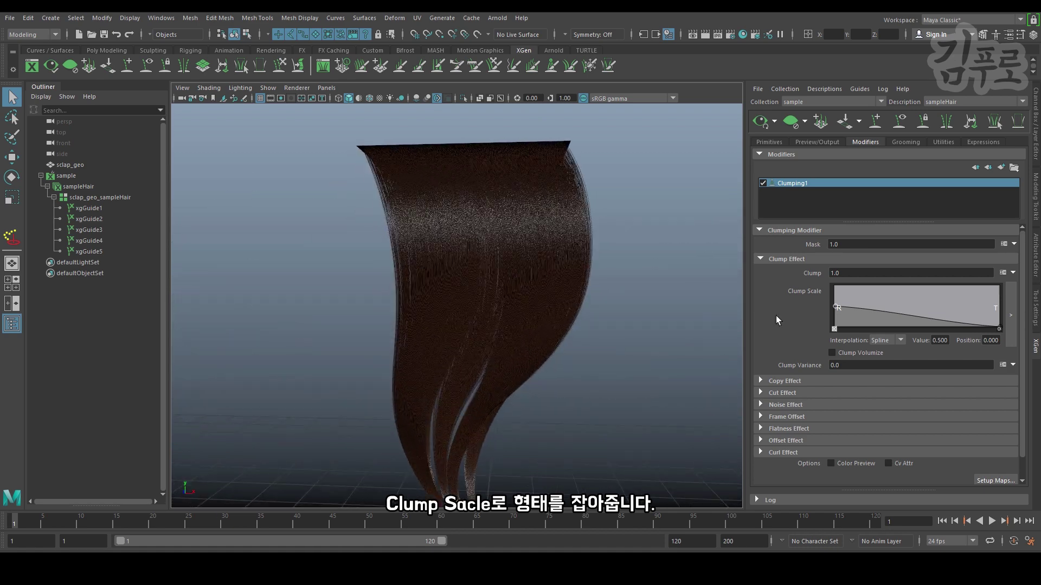
# - Add Clump Scale ramp points with value 0.395 at position 0.086 and 0.224 at 0.312, switching the latter to Spline interpolation
pyautogui.click(848, 310)
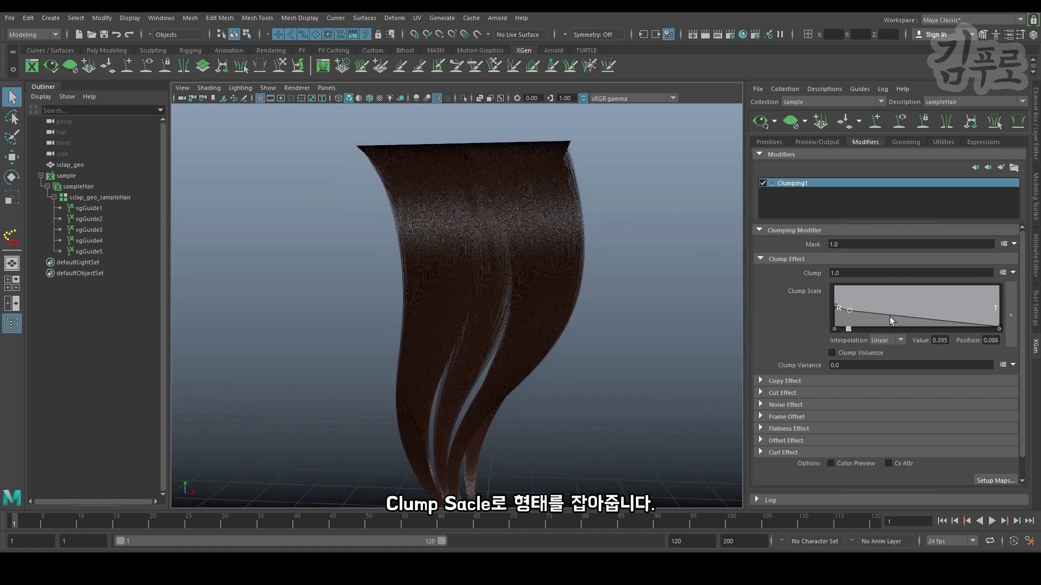
pyautogui.moveTo(887, 315); pyautogui.dragTo(886, 318)
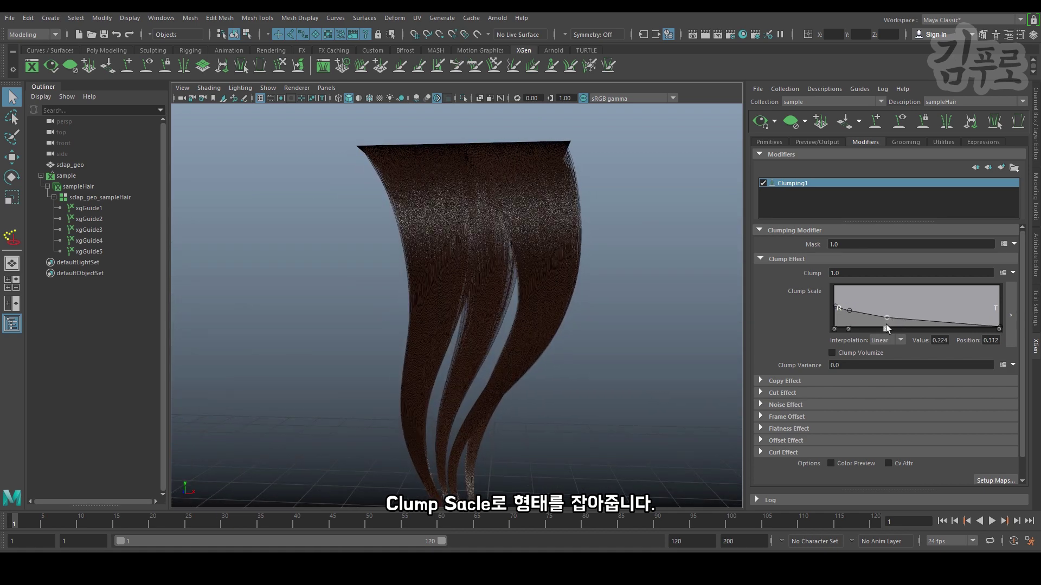
pyautogui.keyDown('alt'); pyautogui.moveTo(601, 330); pyautogui.dragTo(561, 273); pyautogui.keyUp('alt')
pyautogui.keyDown('alt'); pyautogui.moveTo(561, 272); pyautogui.dragTo(601, 289, button='right'); pyautogui.keyUp('alt')
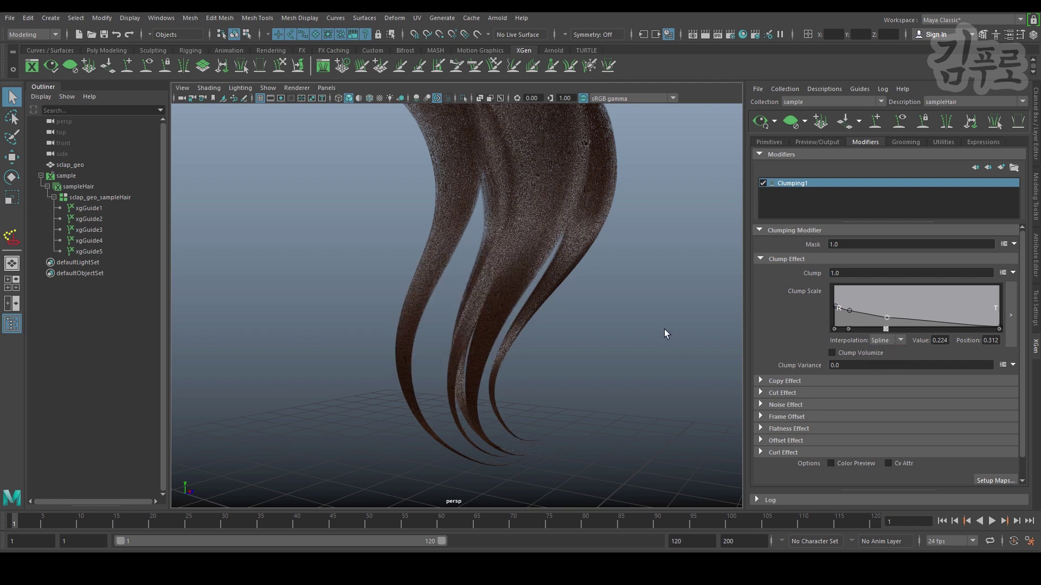
pyautogui.keyDown('alt'); pyautogui.moveTo(664, 329); pyautogui.dragTo(556, 283); pyautogui.keyUp('alt')
pyautogui.keyDown('alt'); pyautogui.moveTo(687, 281); pyautogui.dragTo(559, 260); pyautogui.keyUp('alt')
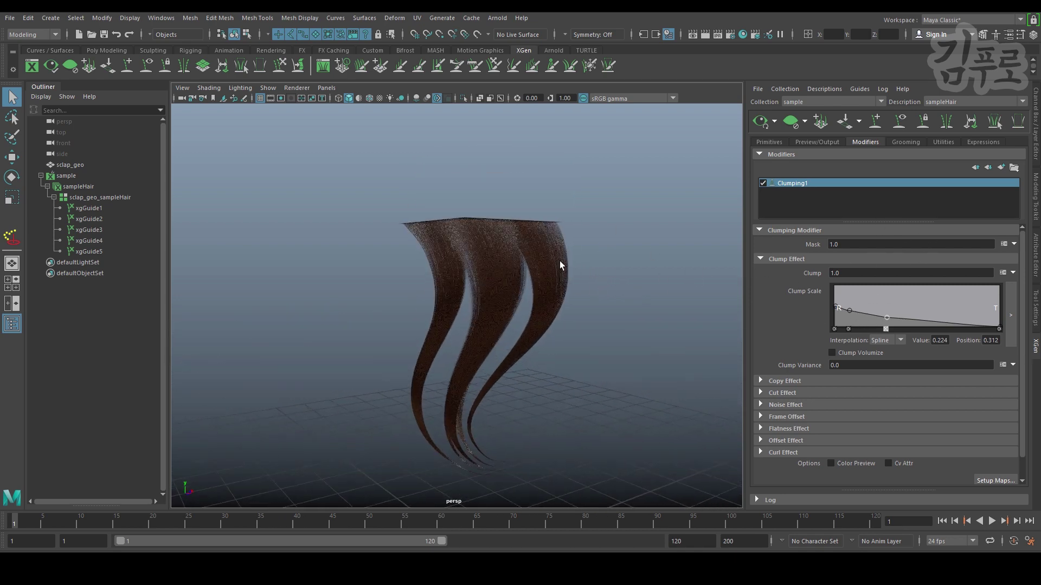
pyautogui.keyDown('alt'); pyautogui.moveTo(558, 260); pyautogui.dragTo(564, 296, button='right'); pyautogui.keyUp('alt')
pyautogui.keyDown('alt'); pyautogui.moveTo(564, 295); pyautogui.dragTo(565, 227, button='middle'); pyautogui.keyUp('alt')
pyautogui.keyDown('alt'); pyautogui.moveTo(564, 232); pyautogui.dragTo(649, 243); pyautogui.keyUp('alt')
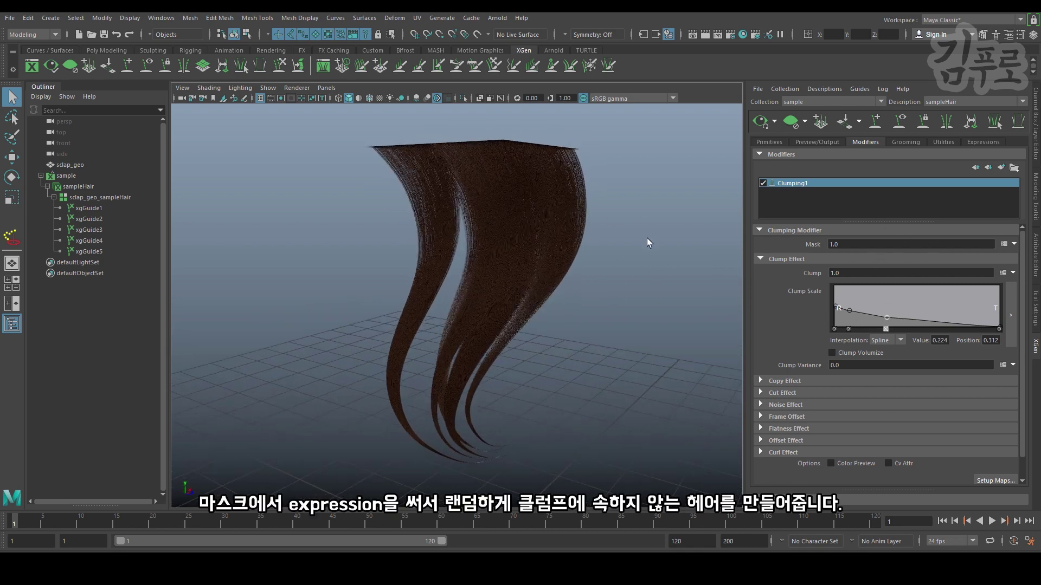
# - Open the Clumping modifier's mask expression and replace its contents with the variable line $percent = 0.9;
pyautogui.click(1003, 244)
pyautogui.moveTo(560, 144); pyautogui.dragTo(816, 157)
pyautogui.keyDown('alt'); pyautogui.moveTo(360, 239); pyautogui.dragTo(319, 198, button='middle'); pyautogui.keyUp('alt')
pyautogui.keyDown('alt'); pyautogui.moveTo(319, 198); pyautogui.dragTo(365, 271, button='right'); pyautogui.keyUp('alt')
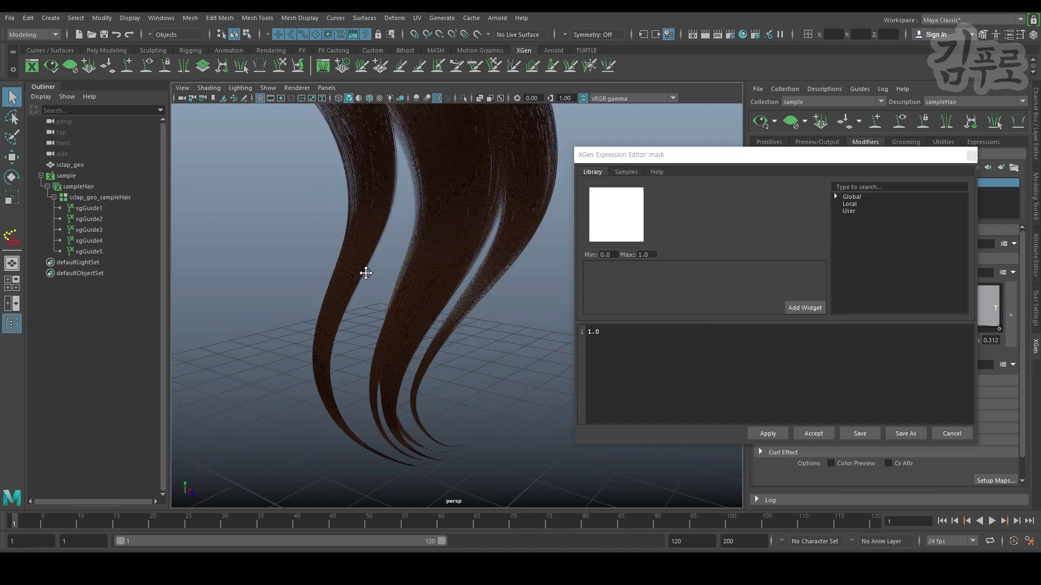
pyautogui.keyDown('alt'); pyautogui.moveTo(365, 272); pyautogui.dragTo(392, 216); pyautogui.keyUp('alt')
pyautogui.click(738, 363)
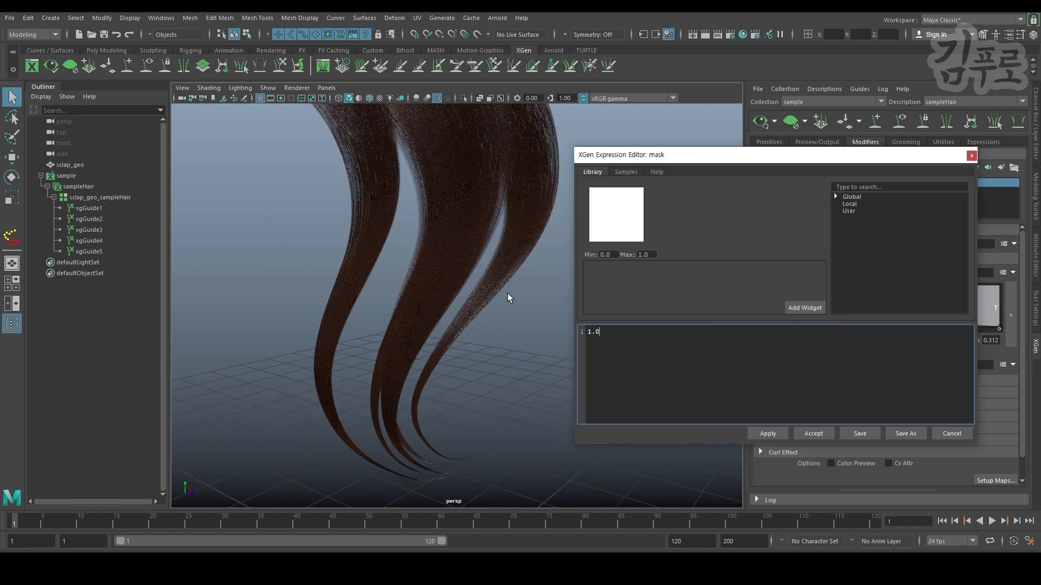
pyautogui.press('BackSpace')
pyautogui.press('BackSpace')
pyautogui.press('BackSpace')
pyautogui.write('$perscent')
pyautogui.write('0.9; ')
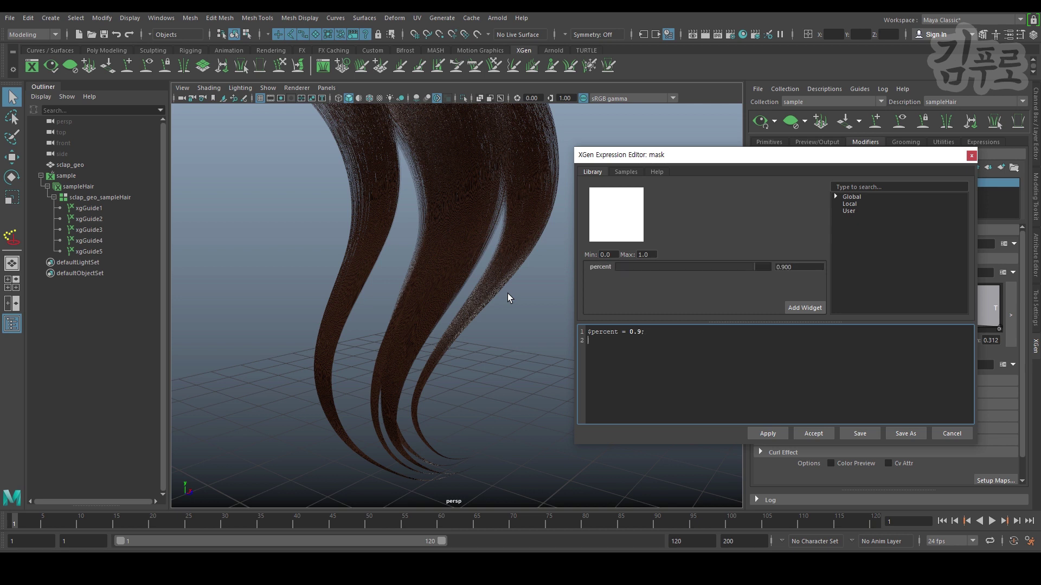
# - Add the line rand(0,1)<$percent to the mask expression and apply it to leave random hairs outside the clumps
pyautogui.write('rend')
pyautogui.press('BackSpace')
pyautogui.press('BackSpace')
pyautogui.press('BackSpace')
pyautogui.write('a')
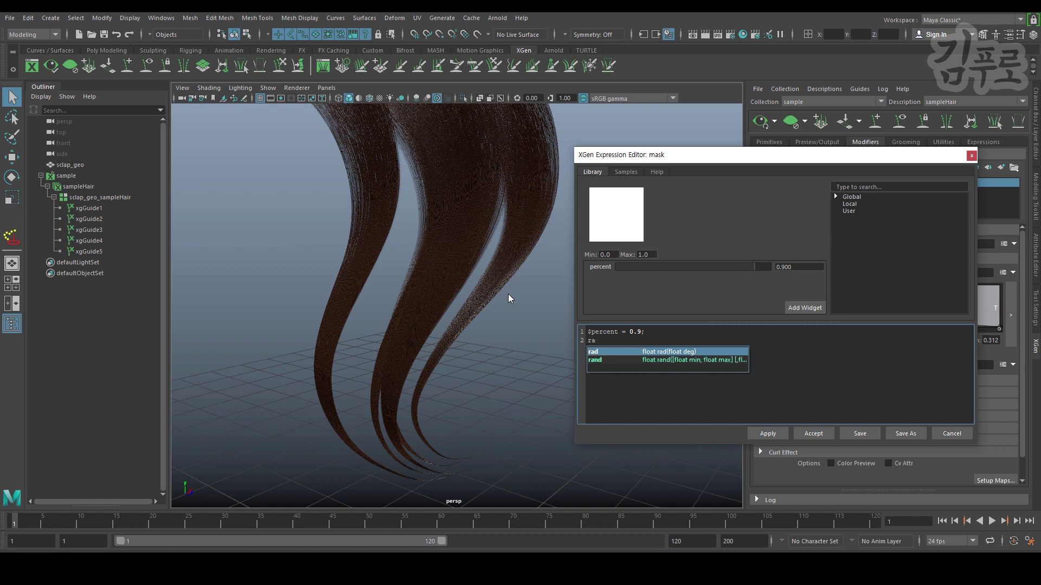
pyautogui.write('nd(0,1)')
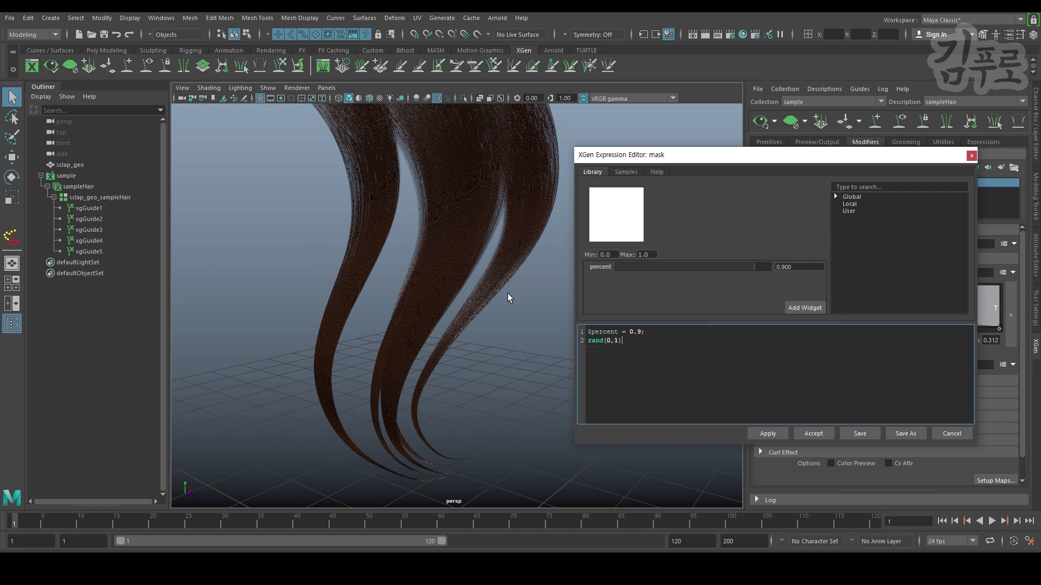
pyautogui.write('<$percent')
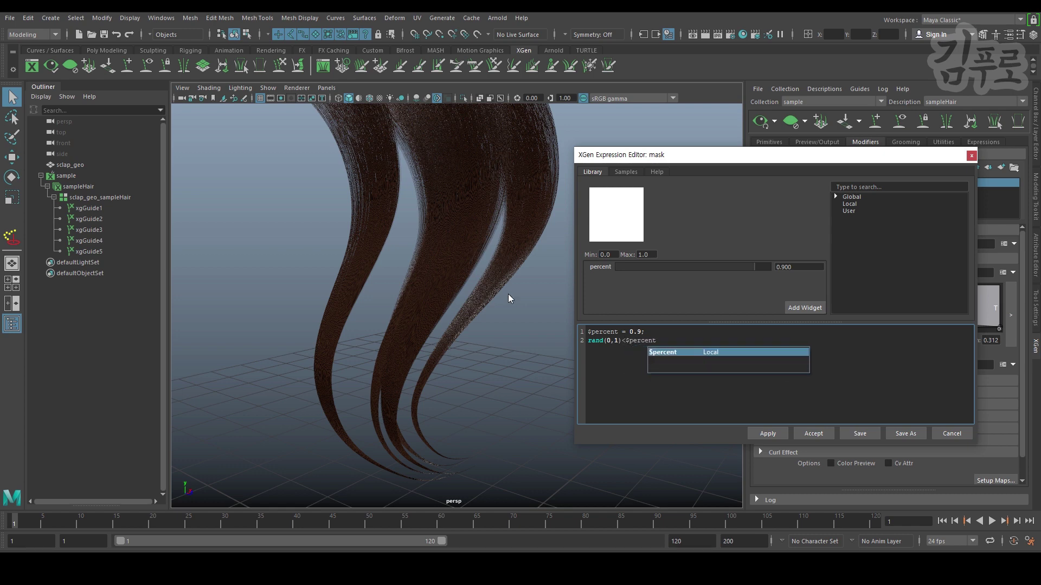
pyautogui.click(769, 434)
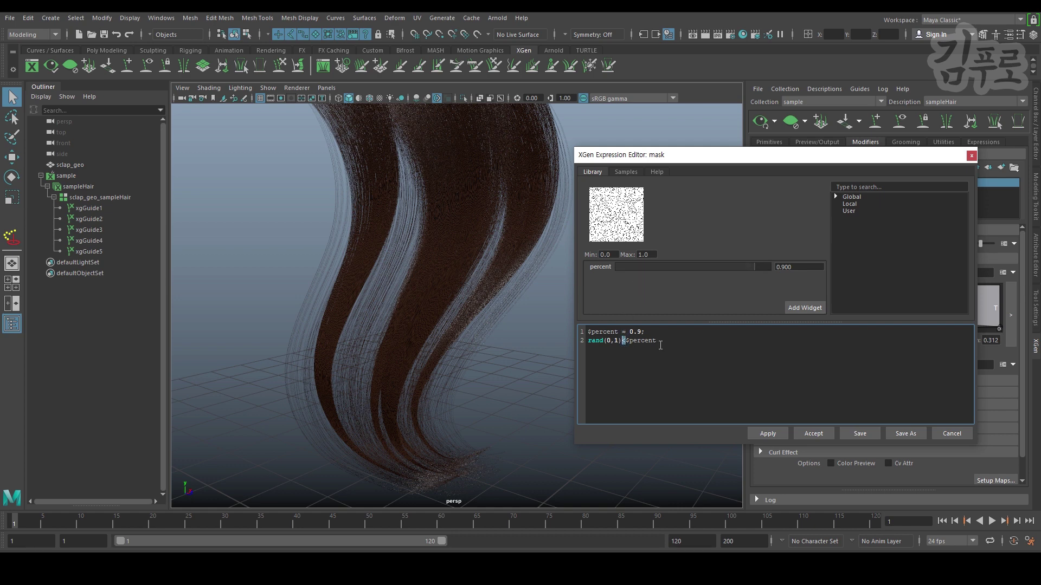
# - Try the inverted comparison rand(0,1)>$percent in the mask expression, and restore the < comparison after viewing the hair
pyautogui.click(775, 434)
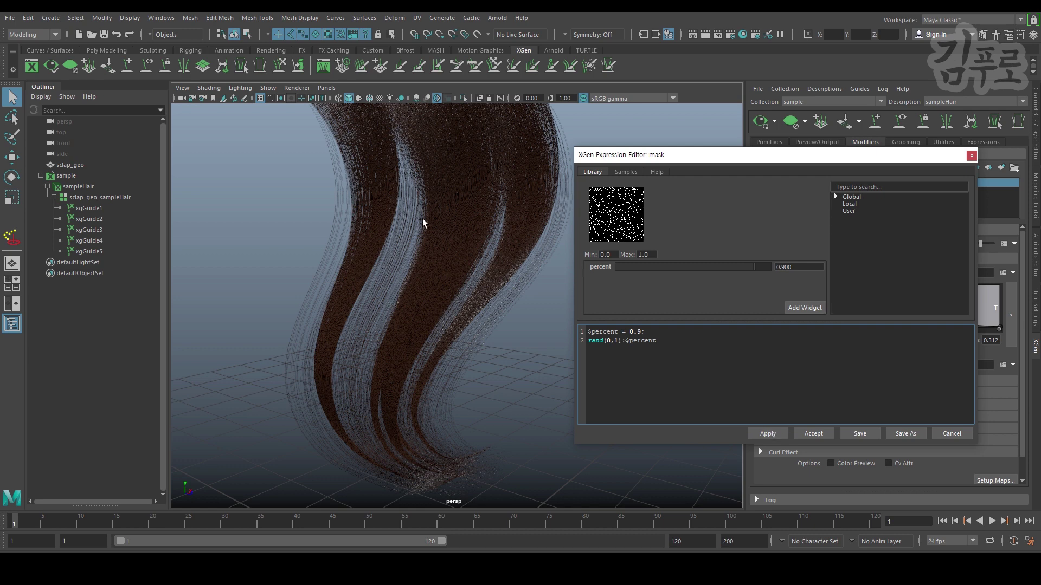
pyautogui.click(434, 322)
pyautogui.moveTo(435, 322)
pyautogui.keyDown('alt'); pyautogui.mouseDown()
pyautogui.moveTo(385, 298)
pyautogui.moveTo(395, 283)
pyautogui.moveTo(444, 319)
pyautogui.mouseUp(); pyautogui.keyUp('alt')
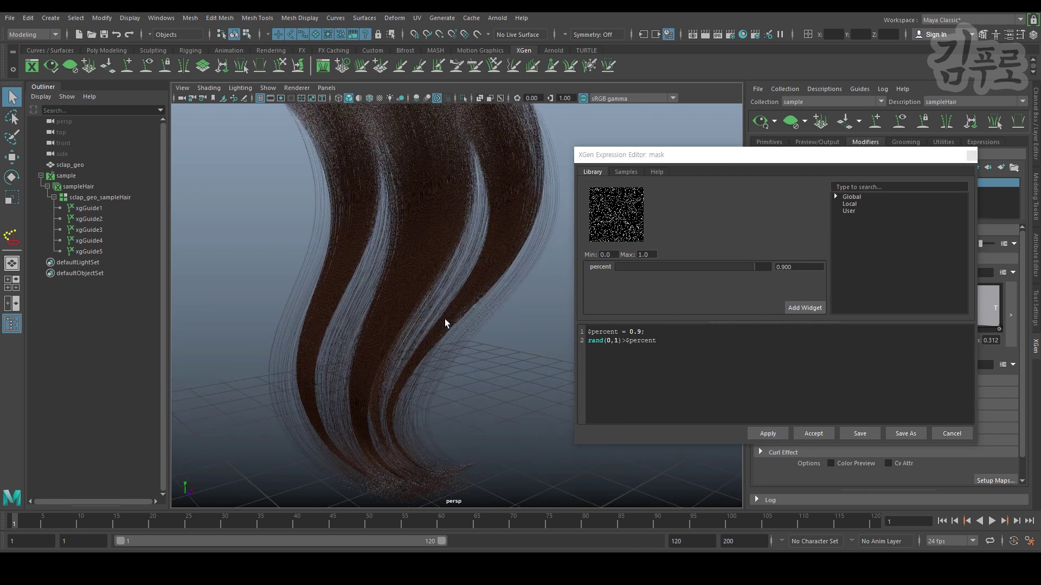
pyautogui.moveTo(719, 157); pyautogui.dragTo(622, 230)
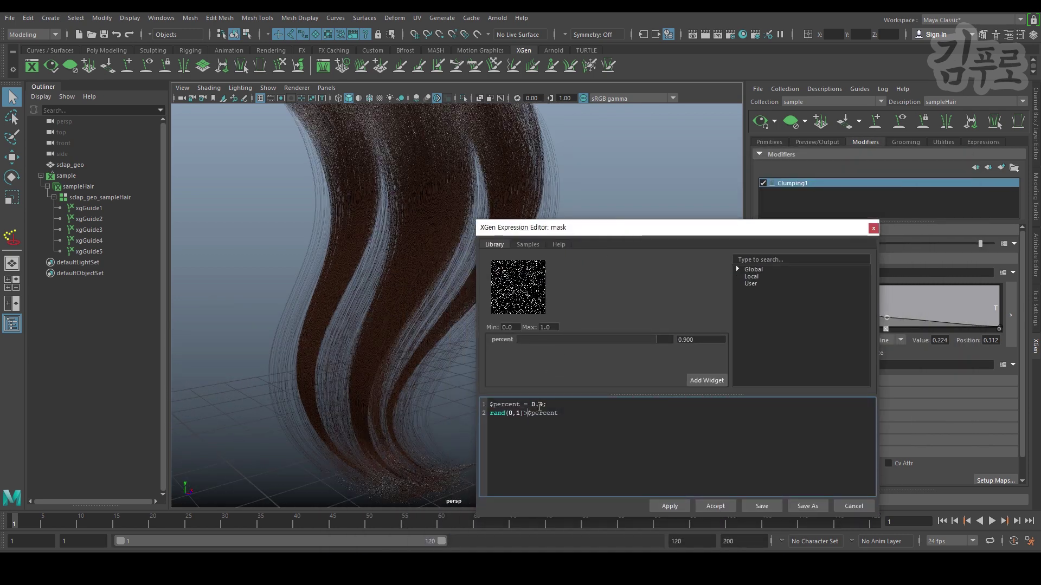
pyautogui.moveTo(523, 414); pyautogui.dragTo(528, 414)
pyautogui.click(671, 506)
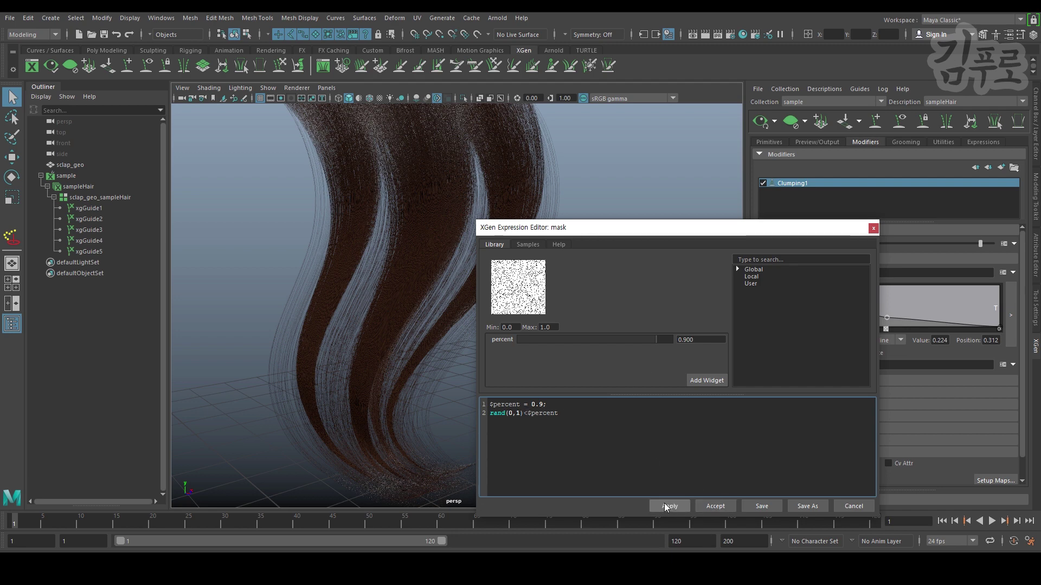
# - Close the mask expression editor and examine the stray hairs around the clumps from several angles
pyautogui.click(873, 228)
pyautogui.keyDown('alt'); pyautogui.moveTo(450, 267); pyautogui.dragTo(502, 260, button='right'); pyautogui.keyUp('alt')
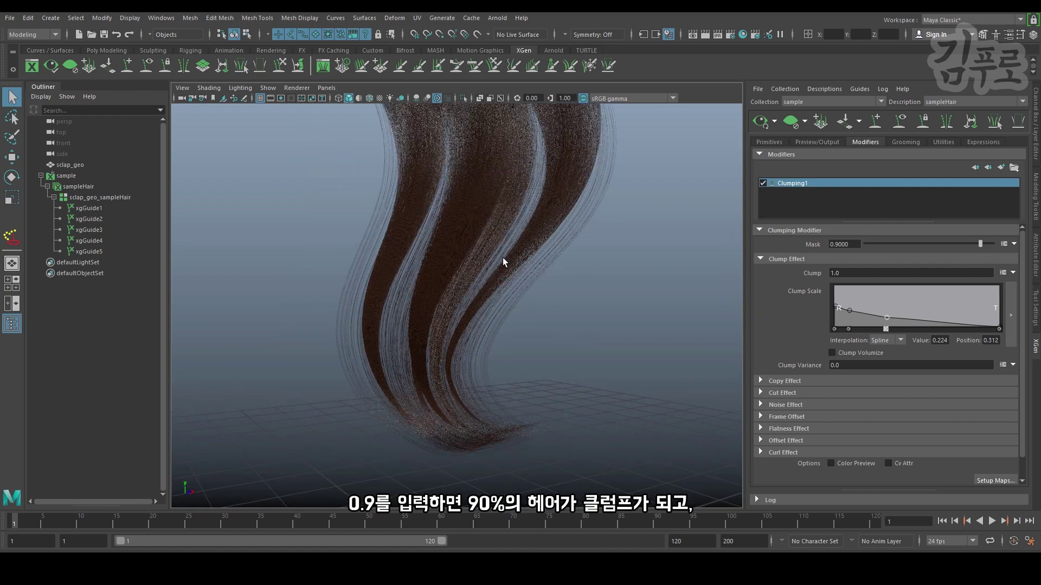
pyautogui.keyDown('alt'); pyautogui.moveTo(502, 260); pyautogui.dragTo(428, 297); pyautogui.keyUp('alt')
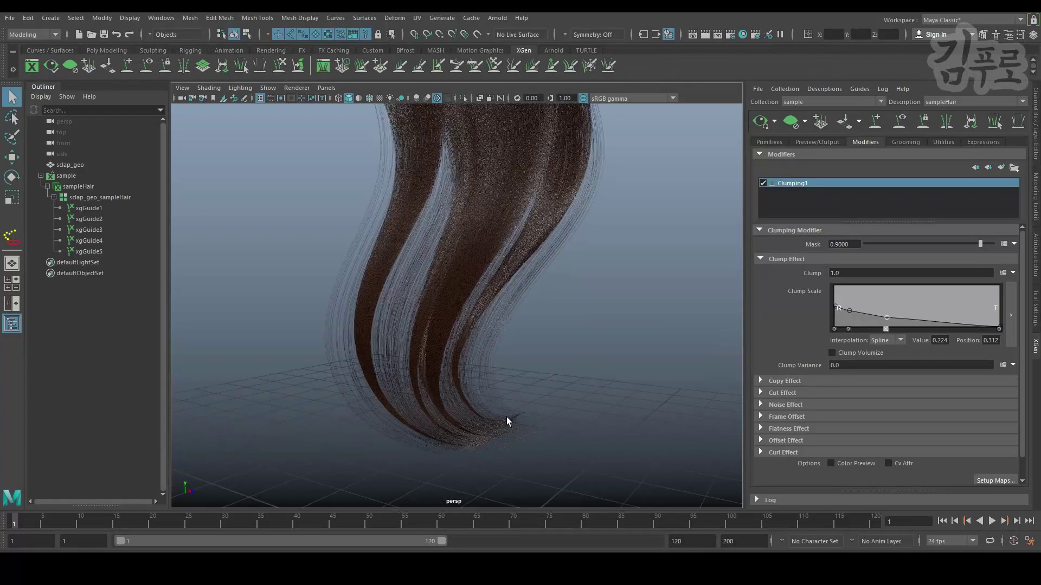
pyautogui.keyDown('alt'); pyautogui.moveTo(506, 421); pyautogui.dragTo(665, 318); pyautogui.keyUp('alt')
pyautogui.keyDown('alt'); pyautogui.moveTo(516, 287); pyautogui.dragTo(653, 339); pyautogui.keyUp('alt')
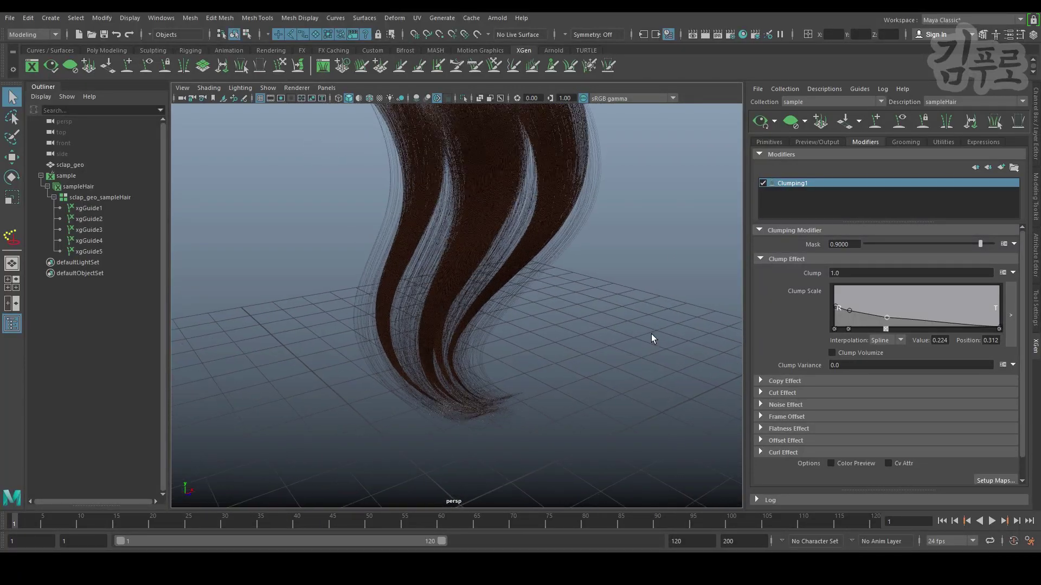
# - Try a slightly higher mask value on the Clumping modifier and restore the mask to 0.9
pyautogui.moveTo(981, 244)
pyautogui.mouseDown()
pyautogui.moveTo(1019, 246)
pyautogui.moveTo(981, 248)
pyautogui.mouseUp()
pyautogui.click(855, 247)
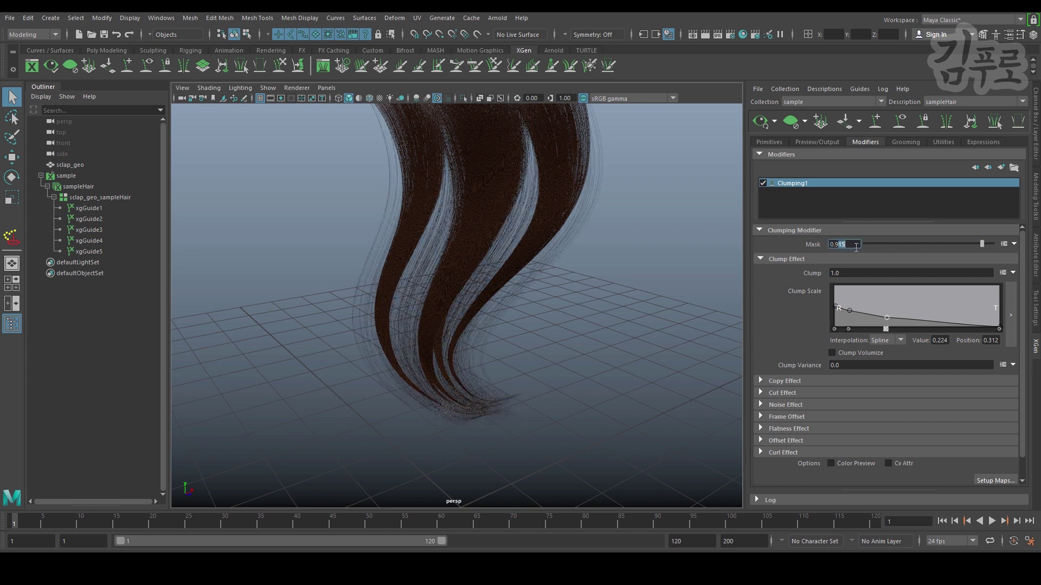
pyautogui.write('0.9')
pyautogui.press('Return')
# - Add a second Clumping modifier to the sampleHair description
pyautogui.keyDown('alt'); pyautogui.moveTo(561, 280); pyautogui.dragTo(576, 266); pyautogui.keyUp('alt')
pyautogui.keyDown('alt'); pyautogui.moveTo(537, 259); pyautogui.dragTo(548, 294, button='middle'); pyautogui.keyUp('alt')
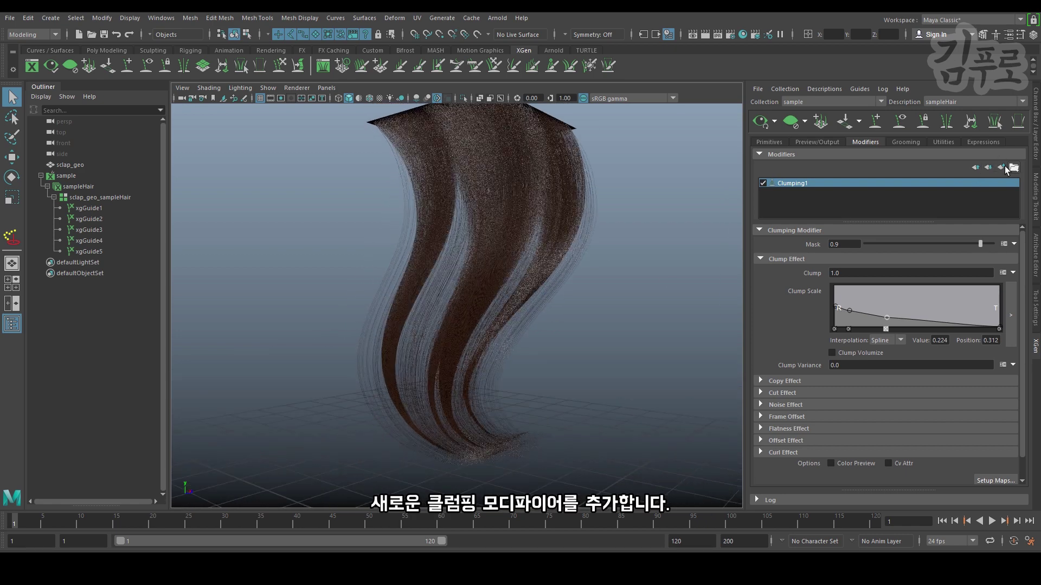
pyautogui.click(1002, 167)
pyautogui.click(835, 200)
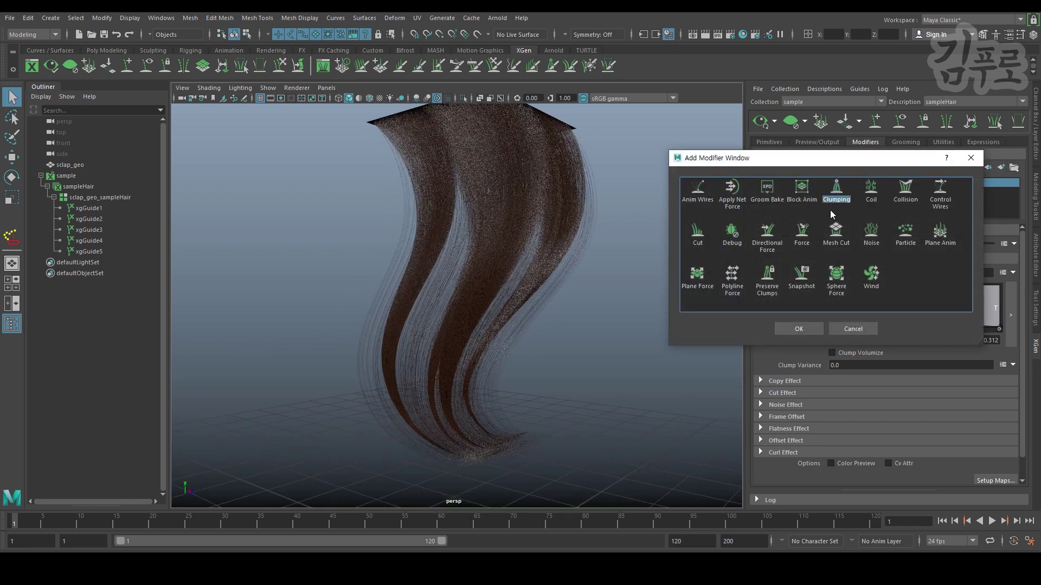
pyautogui.click(790, 332)
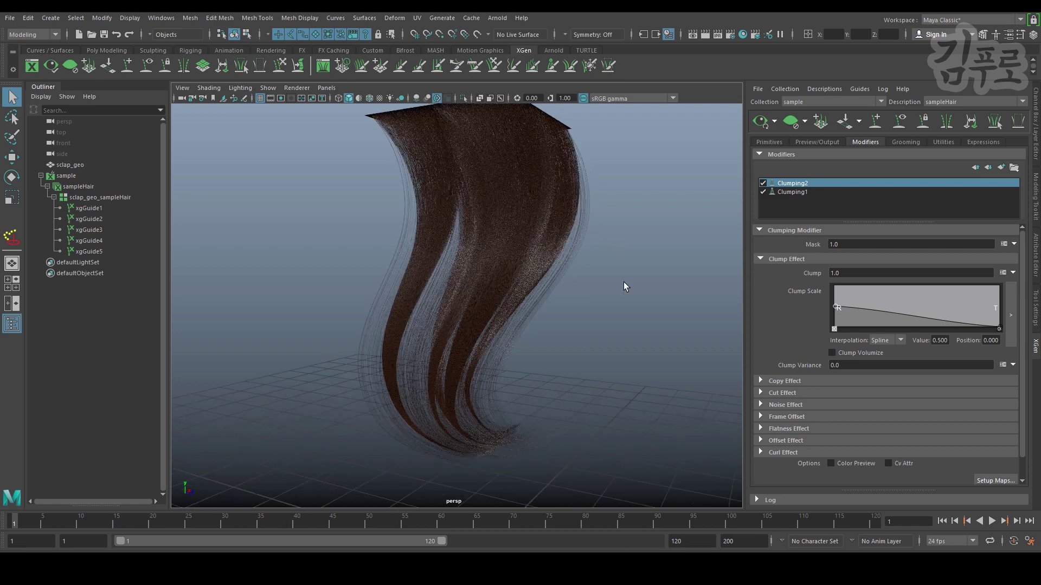
# - Open the clumping map setup for the new modifier and generate clump points at a density of about 8.6
pyautogui.click(995, 480)
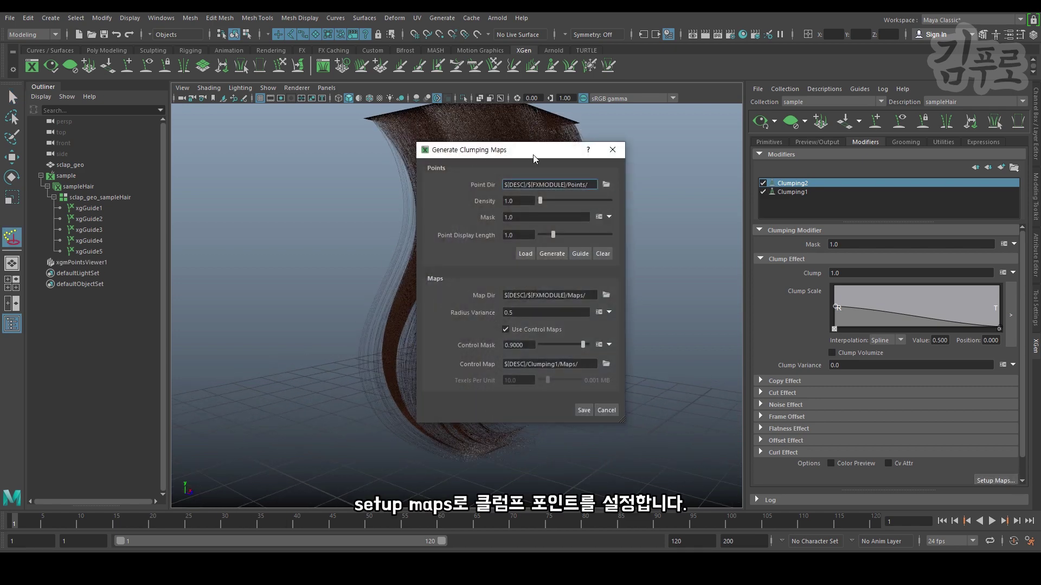
pyautogui.moveTo(533, 156); pyautogui.dragTo(839, 189)
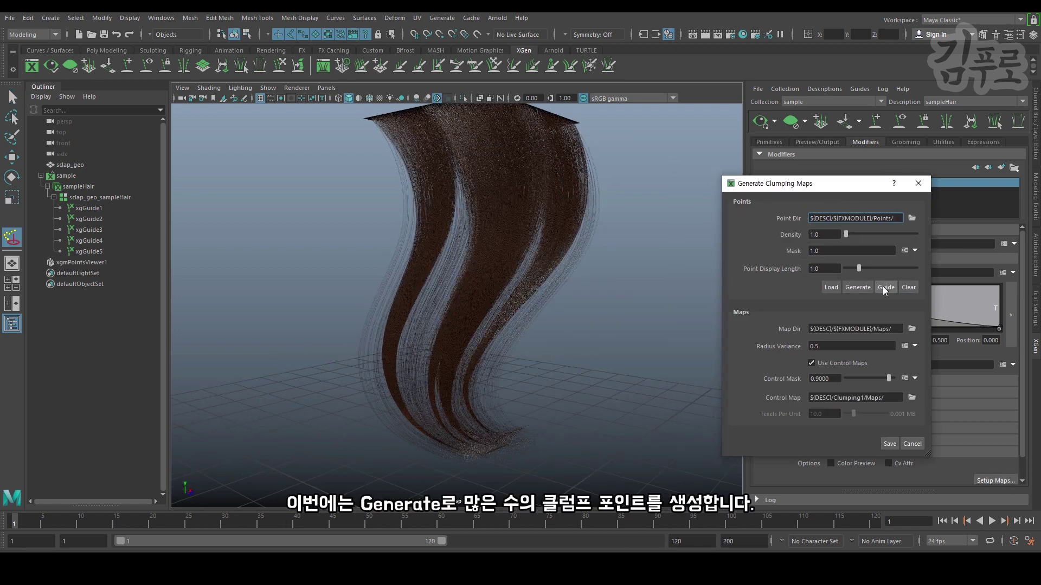
pyautogui.click(867, 287)
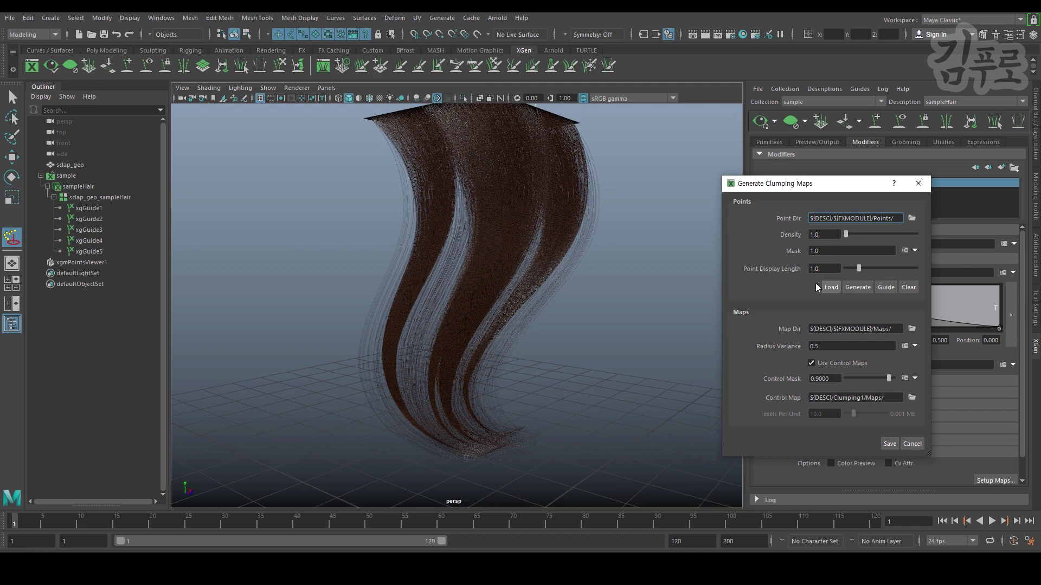
pyautogui.moveTo(856, 232); pyautogui.dragTo(851, 232)
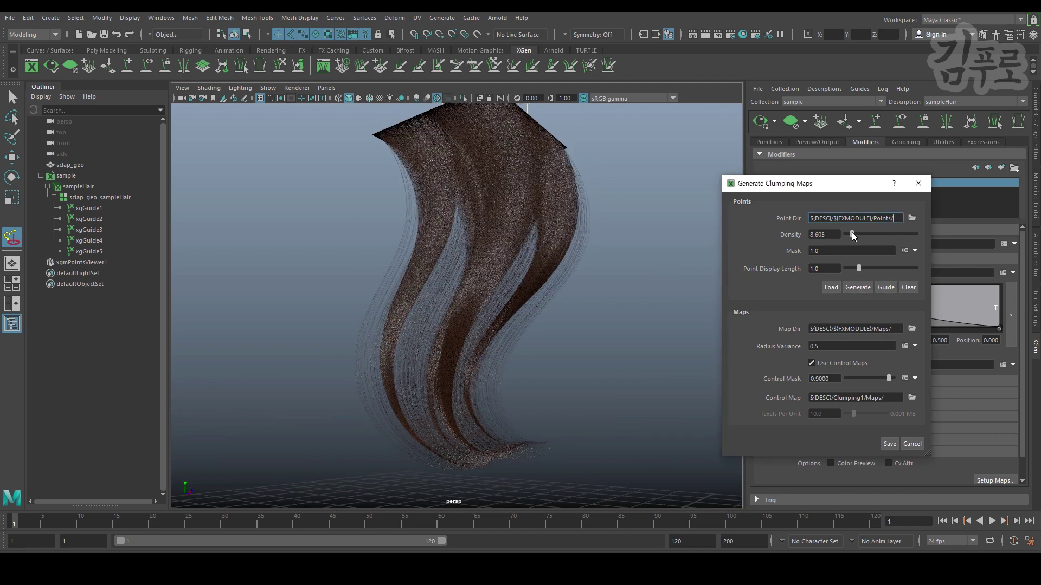
pyautogui.click(856, 289)
pyautogui.keyDown('alt'); pyautogui.moveTo(662, 174); pyautogui.dragTo(581, 215); pyautogui.keyUp('alt')
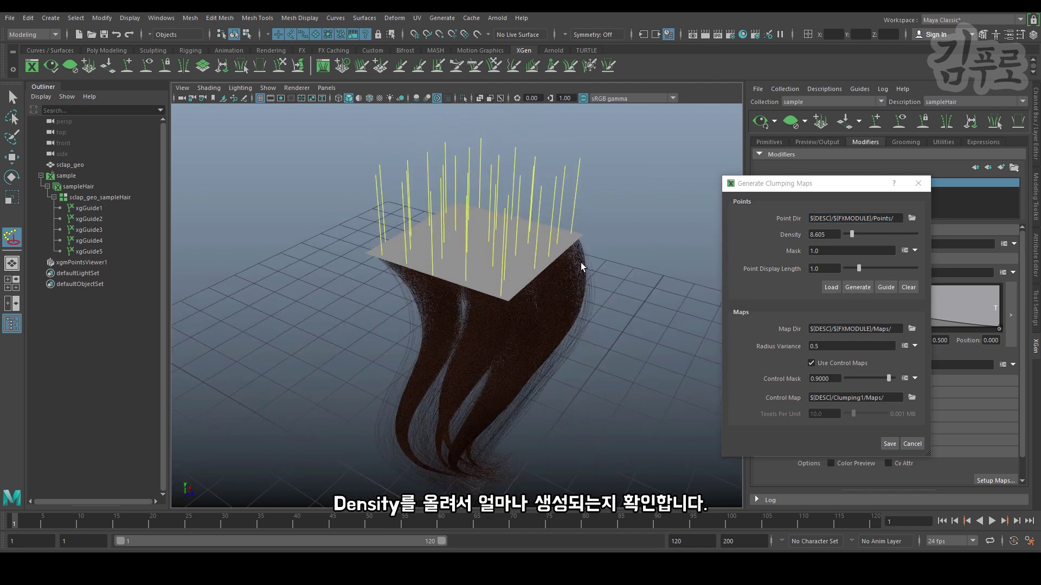
pyautogui.keyDown('alt'); pyautogui.moveTo(581, 263); pyautogui.dragTo(585, 287); pyautogui.keyUp('alt')
# - Try regenerating the clump points at a density of about 14.85, and again at a density of 20
pyautogui.moveTo(852, 235); pyautogui.dragTo(857, 235)
pyautogui.click(858, 288)
pyautogui.keyDown('alt'); pyautogui.click(576, 186); pyautogui.keyUp('alt')
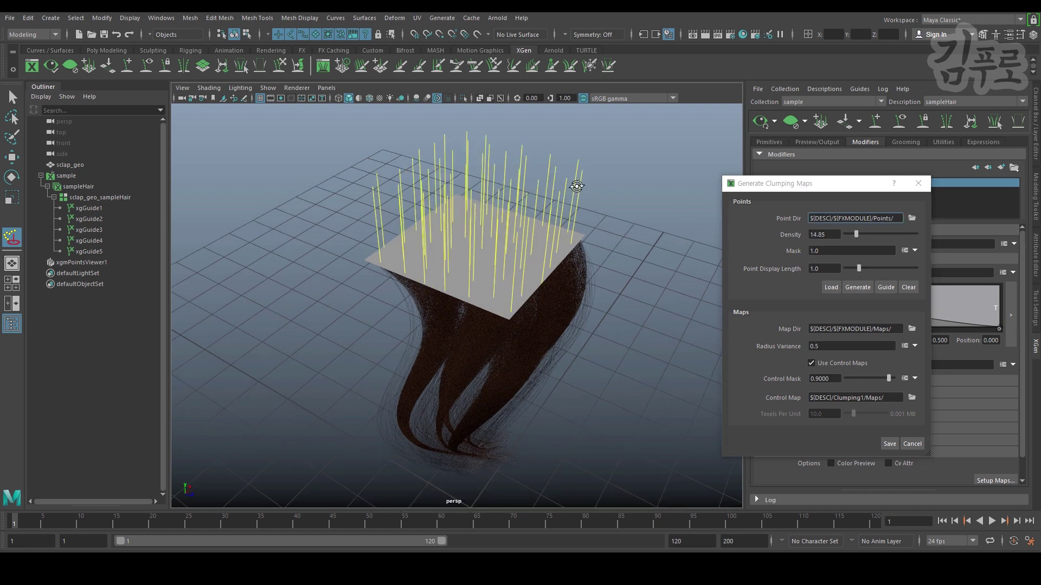
pyautogui.keyDown('alt'); pyautogui.moveTo(576, 186); pyautogui.dragTo(612, 211); pyautogui.keyUp('alt')
pyautogui.doubleClick(823, 234)
pyautogui.write('20')
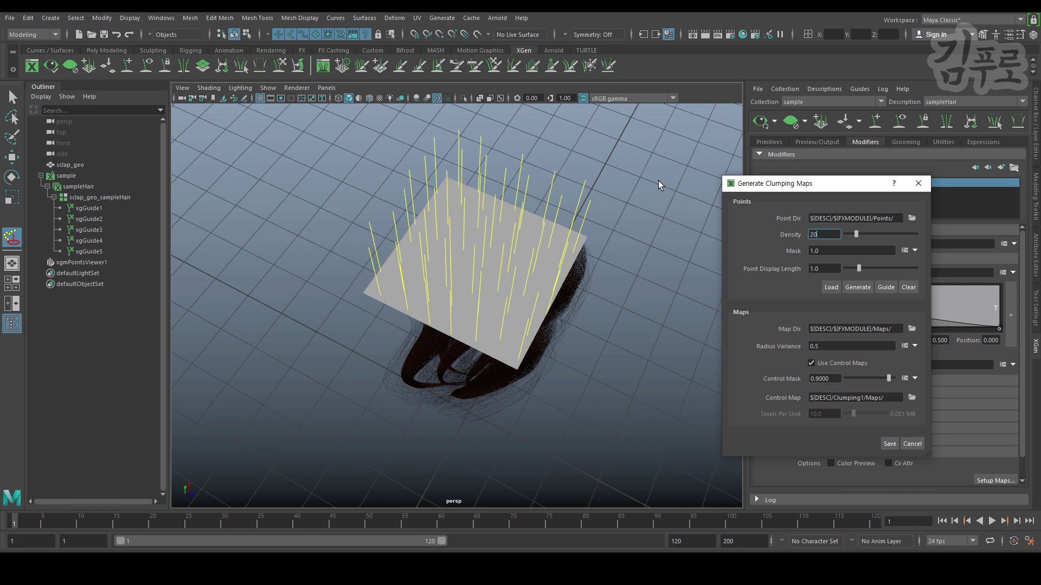
pyautogui.press('Return')
pyautogui.click(858, 288)
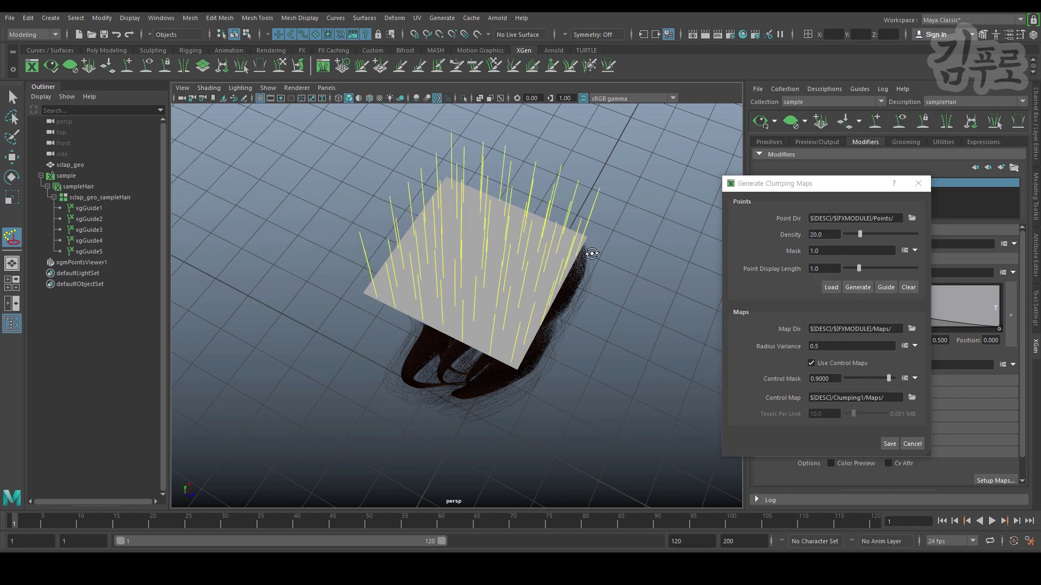
# - Regenerate the clump points at a density of 30 and save the clumping maps
pyautogui.keyDown('alt'); pyautogui.moveTo(585, 251); pyautogui.dragTo(769, 257); pyautogui.keyUp('alt')
pyautogui.click(838, 234)
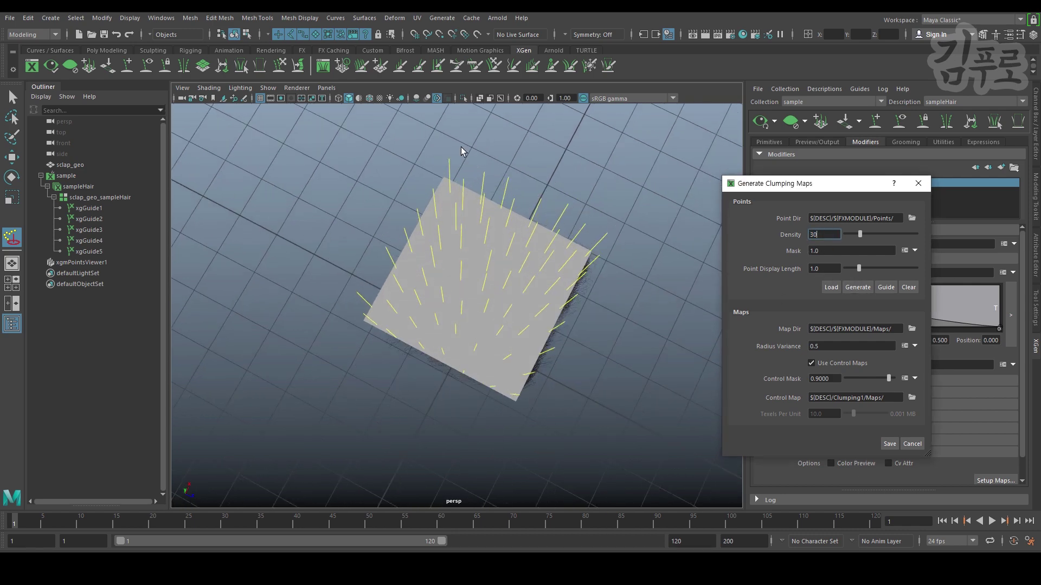
pyautogui.press('Return')
pyautogui.click(857, 287)
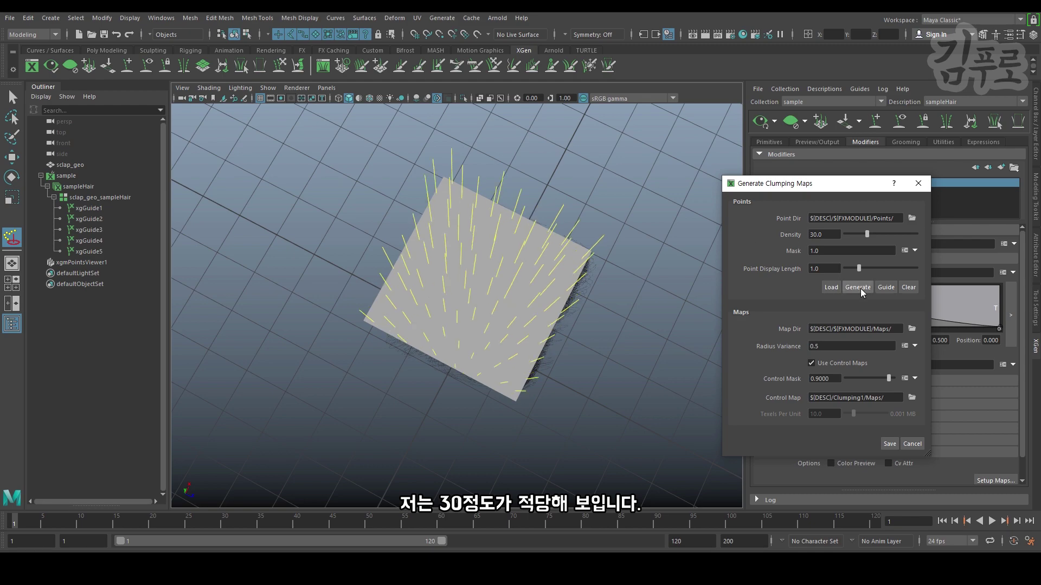
pyautogui.click(889, 444)
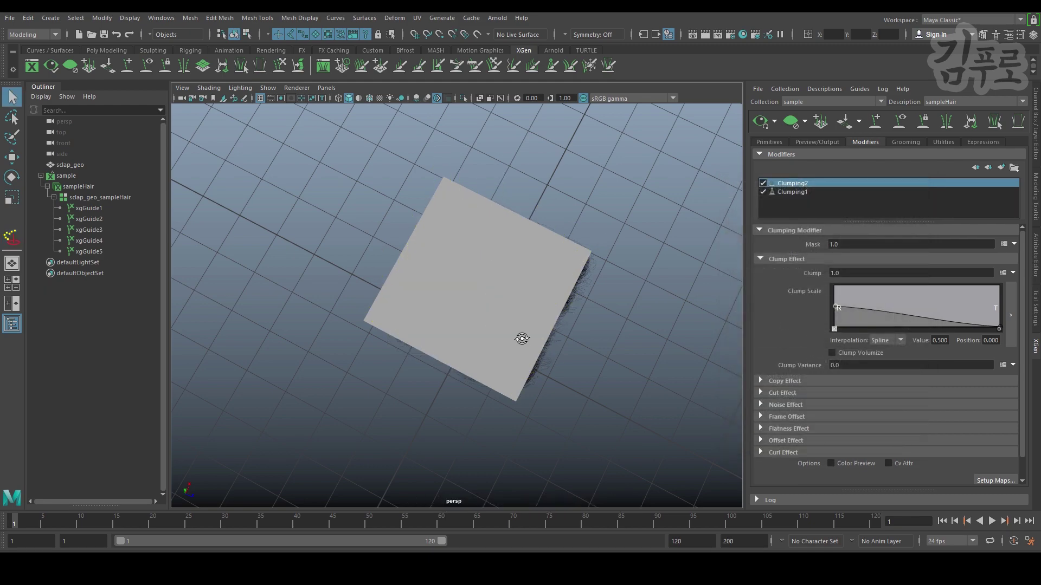
# - Turn the Clumping2 modifier off and on repeatedly to compare the hair with and without the smaller clumps
pyautogui.keyDown('alt'); pyautogui.moveTo(520, 336); pyautogui.dragTo(541, 225); pyautogui.keyUp('alt')
pyautogui.keyDown('alt'); pyautogui.moveTo(541, 226); pyautogui.dragTo(564, 212, button='right'); pyautogui.keyUp('alt')
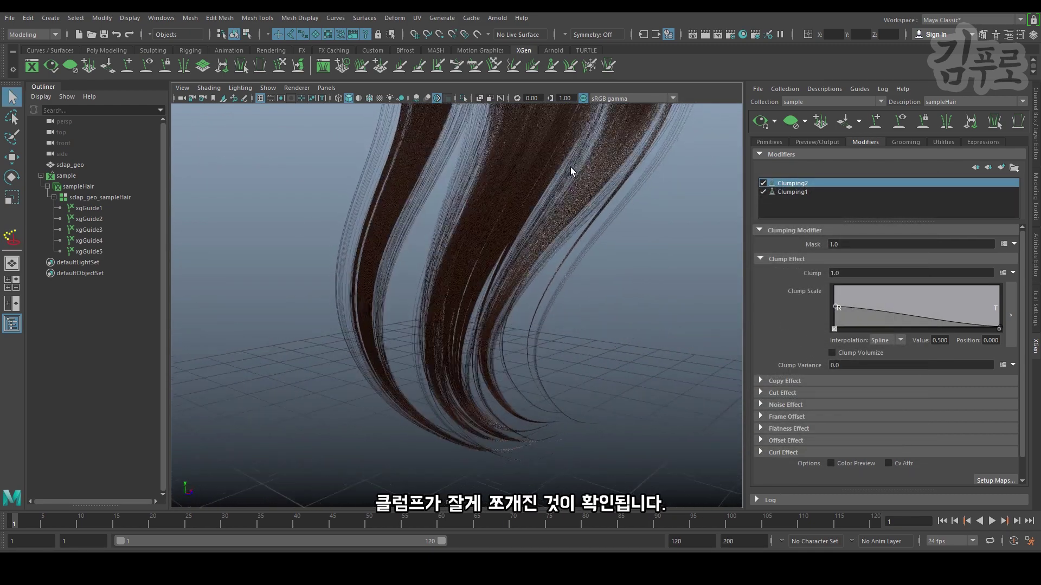
pyautogui.click(763, 183)
pyautogui.click(762, 184)
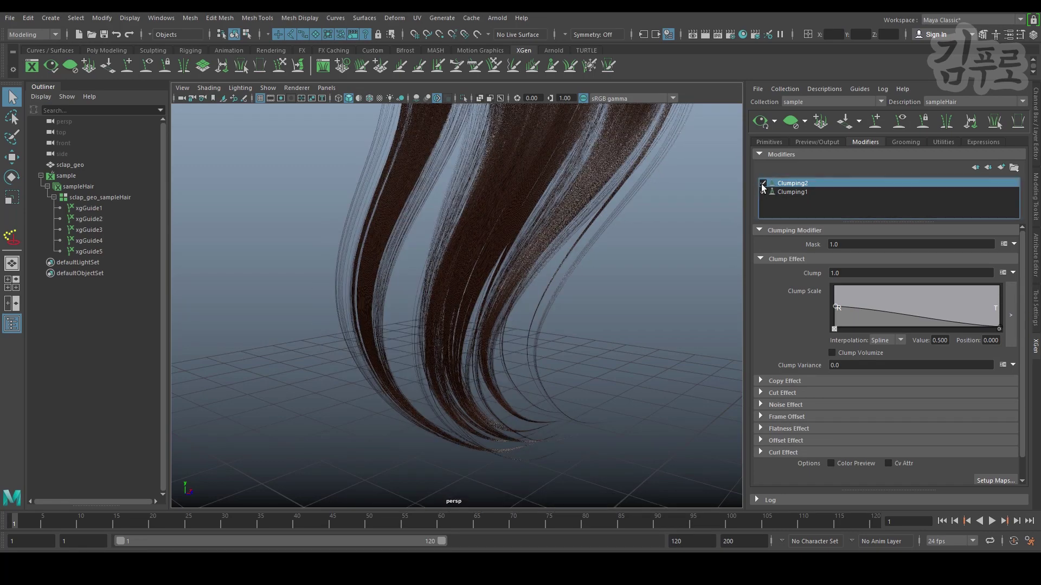
pyautogui.click(762, 184)
pyautogui.click(762, 184)
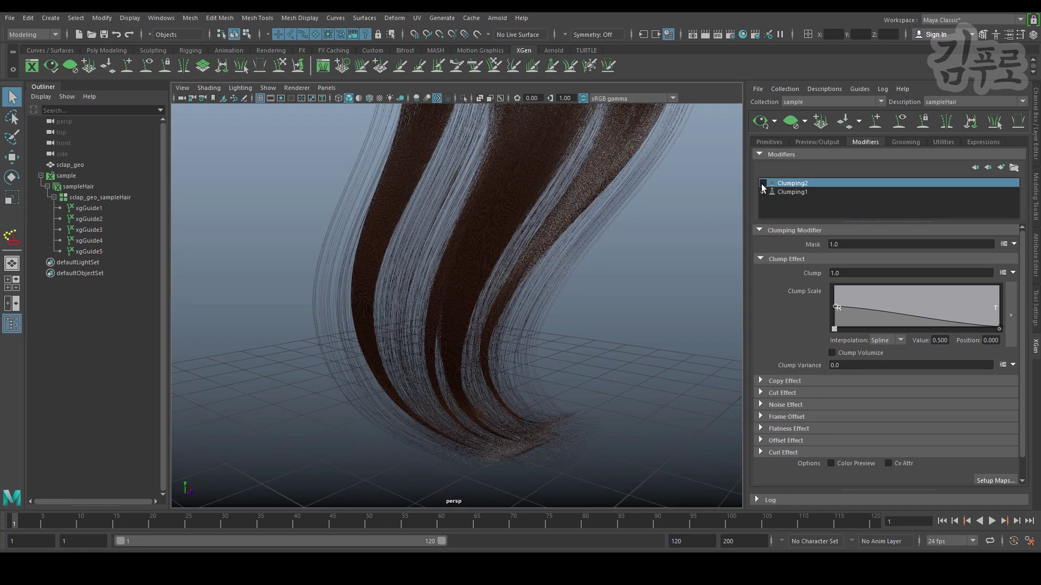
pyautogui.keyDown('alt'); pyautogui.moveTo(672, 226); pyautogui.dragTo(465, 240); pyautogui.keyUp('alt')
pyautogui.scroll(5, 553, 295)
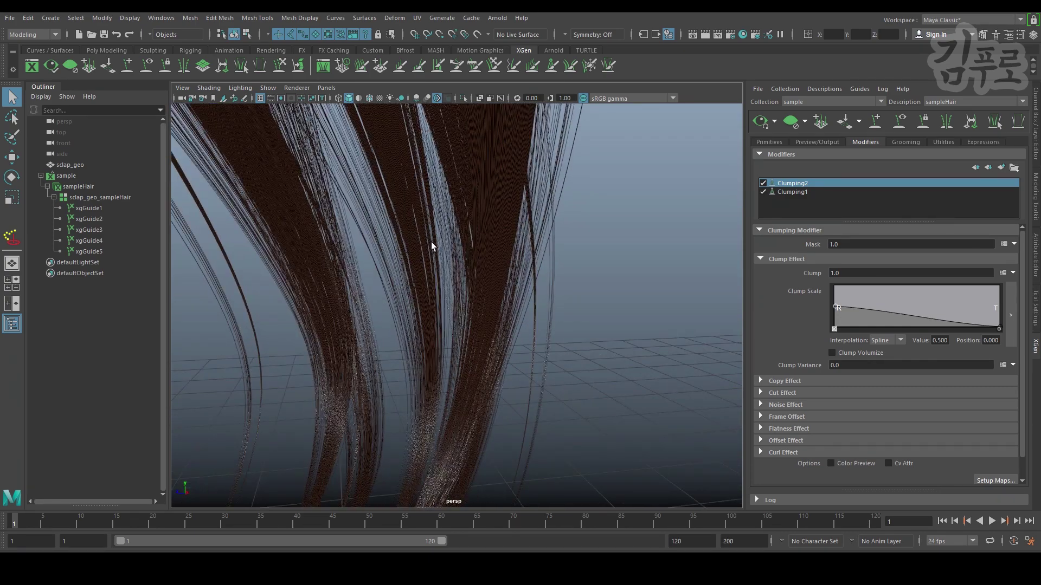
pyautogui.click(763, 184)
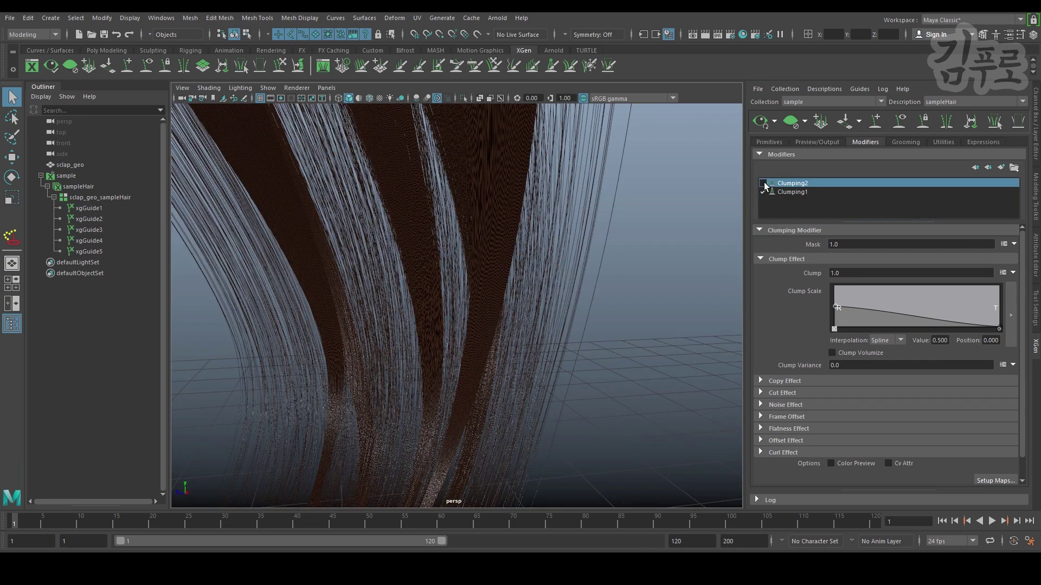
pyautogui.click(762, 183)
# - Add a Clump Scale ramp point to Clumping2 with Spline interpolation, value 0.342 and position 0.089
pyautogui.scroll(-5, 469, 297)
pyautogui.moveTo(469, 297)
pyautogui.keyDown('alt'); pyautogui.mouseDown()
pyautogui.moveTo(401, 264)
pyautogui.moveTo(457, 258)
pyautogui.moveTo(471, 281)
pyautogui.mouseUp(); pyautogui.keyUp('alt')
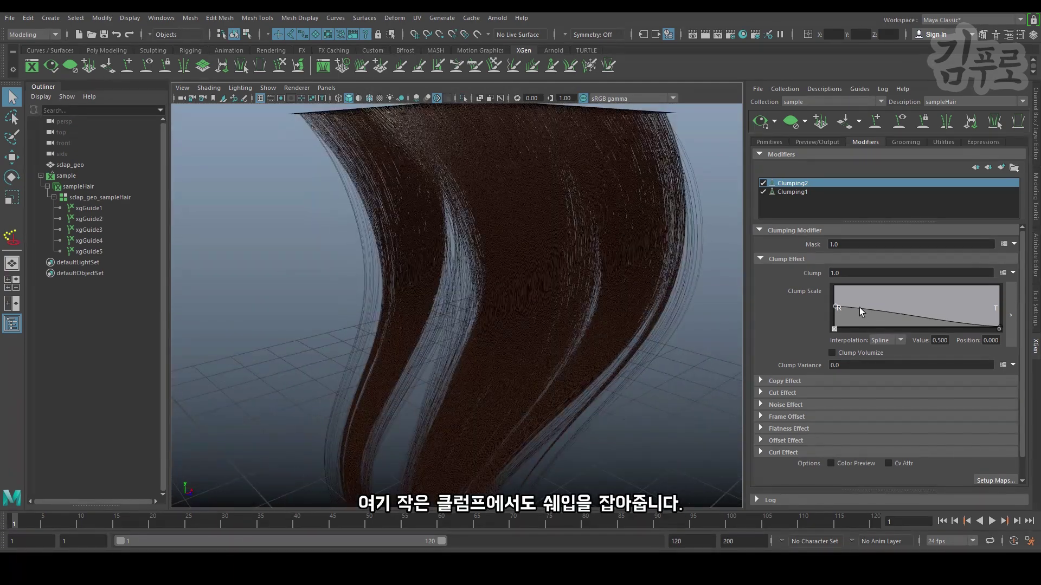
pyautogui.moveTo(859, 307); pyautogui.dragTo(850, 315)
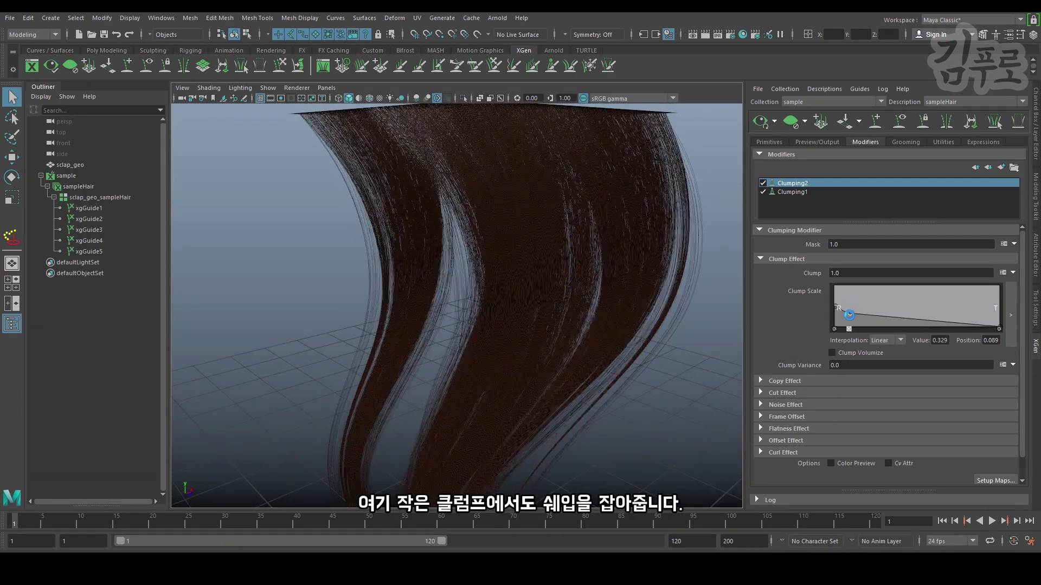
pyautogui.click(884, 340)
pyautogui.click(886, 371)
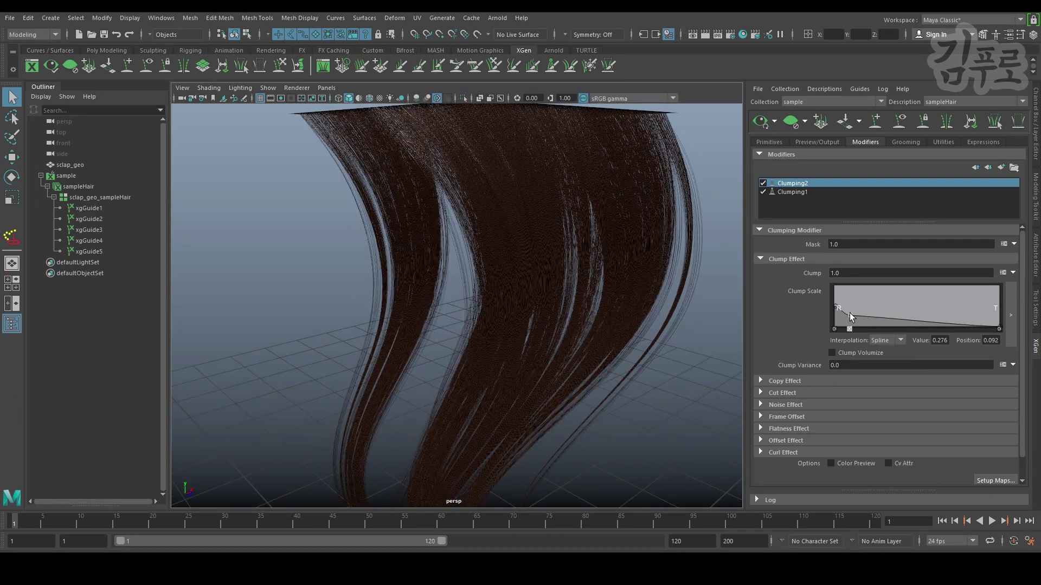
pyautogui.moveTo(850, 316); pyautogui.dragTo(849, 313)
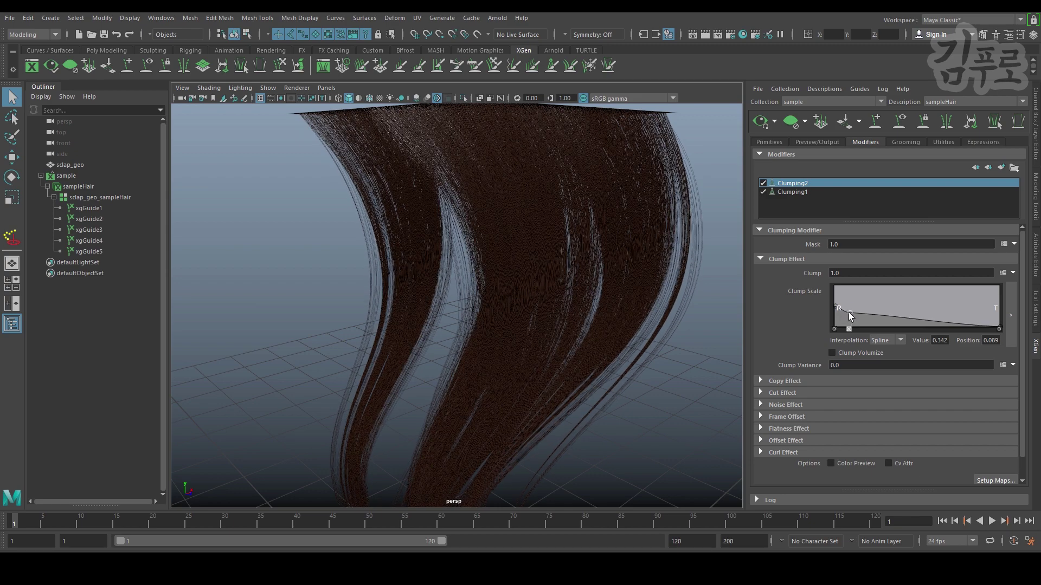
# - Open the Noise Effect settings of Clumping2 and set both Noise and Noise Frequency to 1
pyautogui.keyDown('alt'); pyautogui.moveTo(532, 348); pyautogui.dragTo(540, 242, button='middle'); pyautogui.keyUp('alt')
pyautogui.moveTo(541, 243)
pyautogui.keyDown('alt'); pyautogui.mouseDown()
pyautogui.moveTo(504, 233)
pyautogui.moveTo(546, 234)
pyautogui.mouseUp(); pyautogui.keyUp('alt')
pyautogui.keyDown('alt'); pyautogui.moveTo(546, 235); pyautogui.dragTo(516, 311, button='middle'); pyautogui.keyUp('alt')
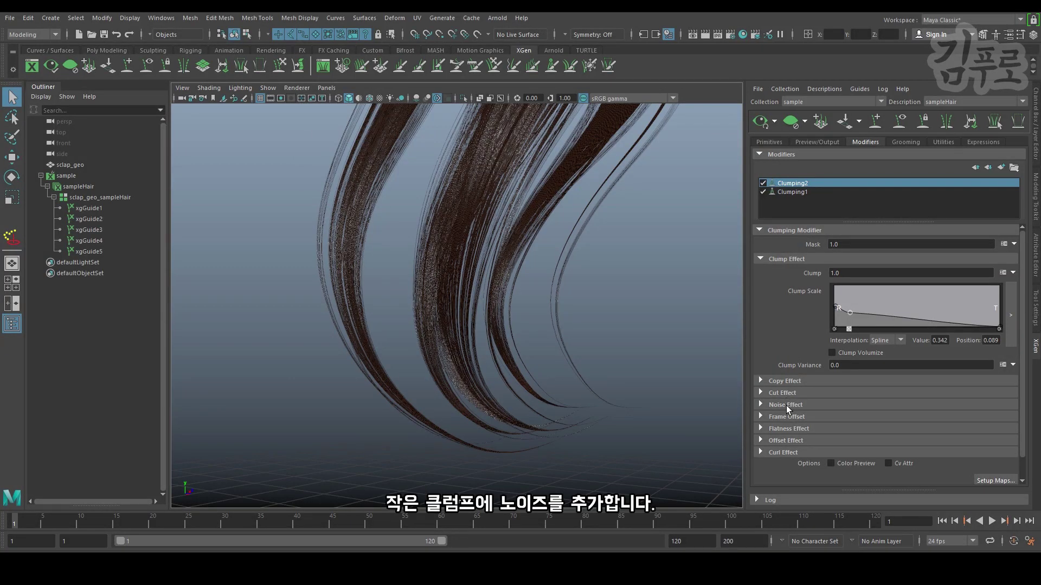
pyautogui.click(786, 406)
pyautogui.scroll(-5, 766, 397)
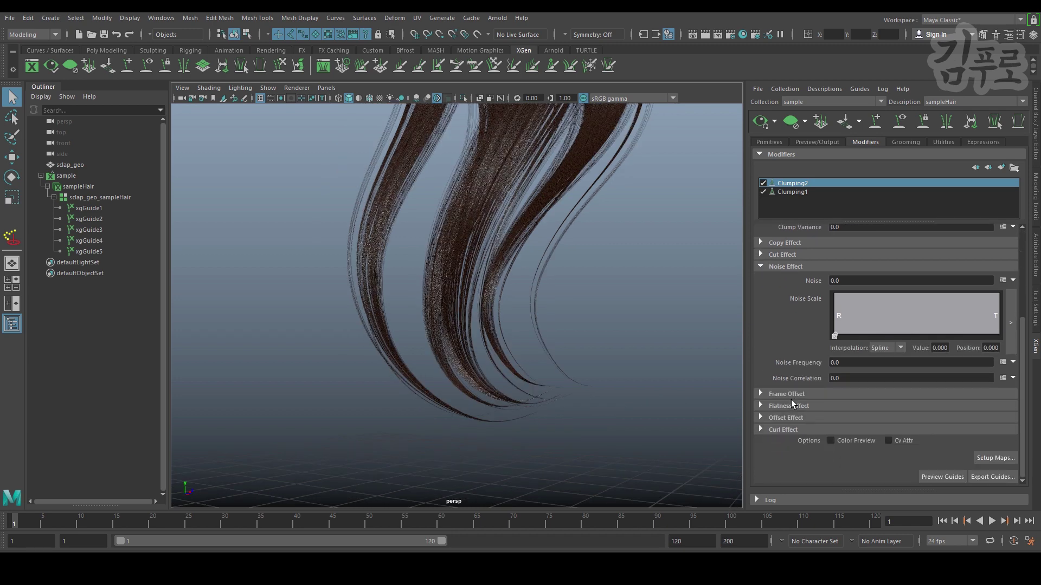
pyautogui.doubleClick(850, 284)
pyautogui.write('1')
pyautogui.press('Return')
pyautogui.doubleClick(856, 363)
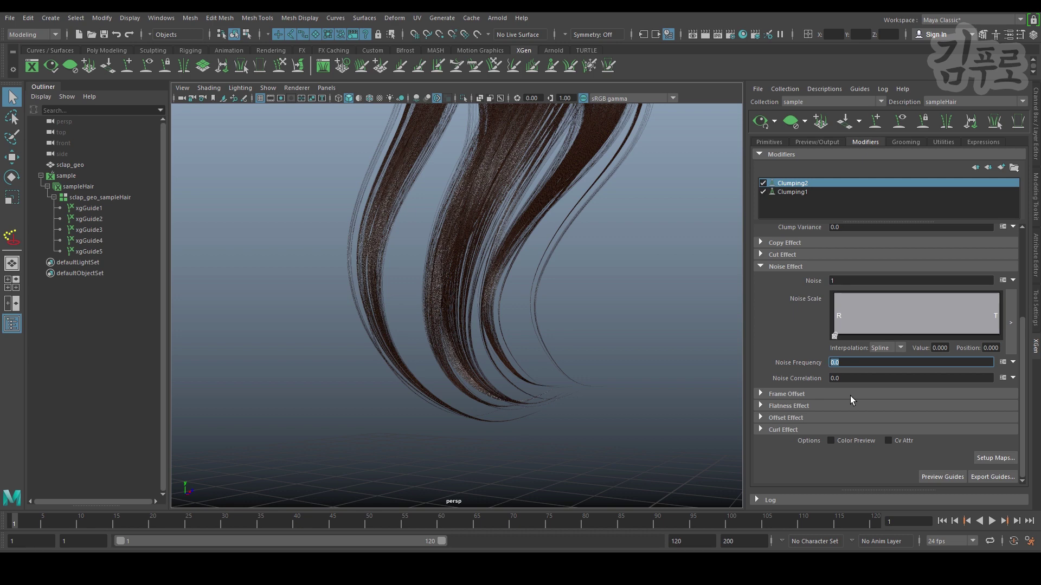
pyautogui.write('1')
pyautogui.press('Return')
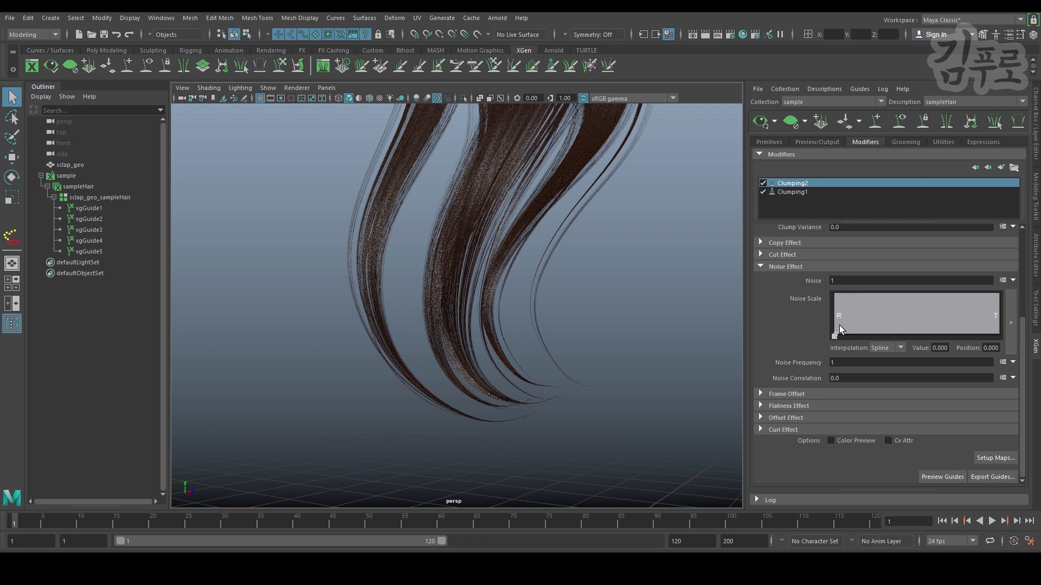
# - Try a Noise Scale of 1.000 along the whole hair length, and return the ramp to 0.000 after viewing the noise
pyautogui.moveTo(835, 333); pyautogui.dragTo(822, 255)
pyautogui.keyDown('alt'); pyautogui.moveTo(504, 206); pyautogui.dragTo(453, 208, button='right'); pyautogui.keyUp('alt')
pyautogui.keyDown('alt'); pyautogui.moveTo(453, 208); pyautogui.dragTo(426, 348, button='middle'); pyautogui.keyUp('alt')
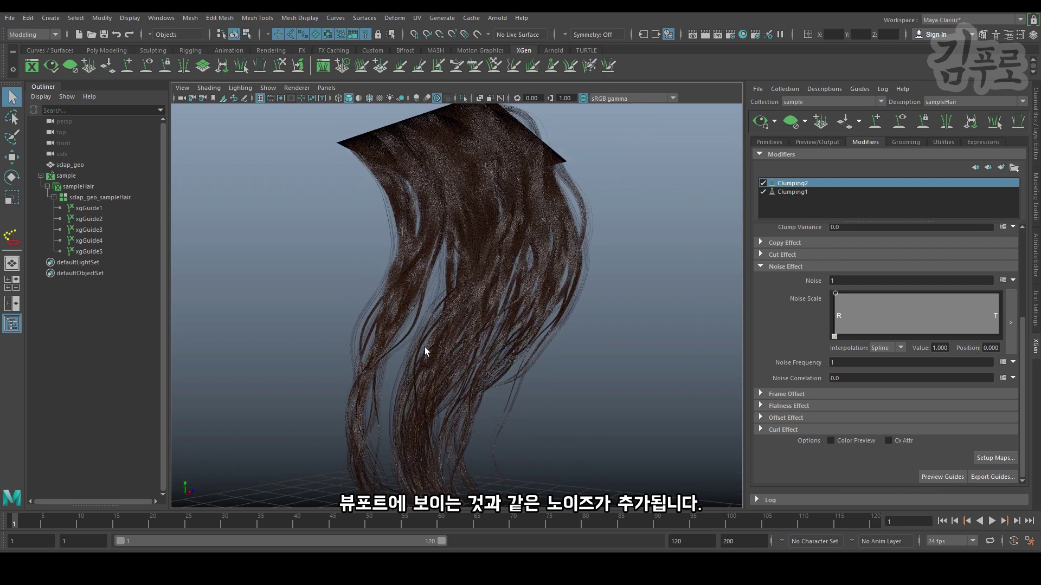
pyautogui.keyDown('alt'); pyautogui.moveTo(493, 277); pyautogui.dragTo(490, 218, button='middle'); pyautogui.keyUp('alt')
pyautogui.keyDown('alt'); pyautogui.moveTo(490, 218); pyautogui.dragTo(509, 271, button='right'); pyautogui.keyUp('alt')
pyautogui.keyDown('alt'); pyautogui.moveTo(509, 271); pyautogui.dragTo(535, 217, button='middle'); pyautogui.keyUp('alt')
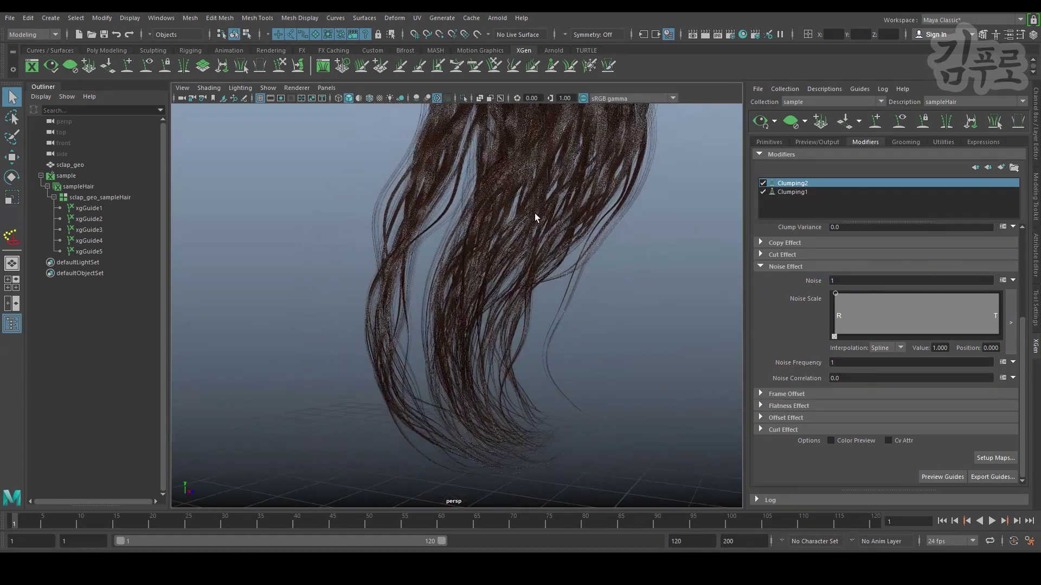
pyautogui.moveTo(835, 294); pyautogui.dragTo(820, 351)
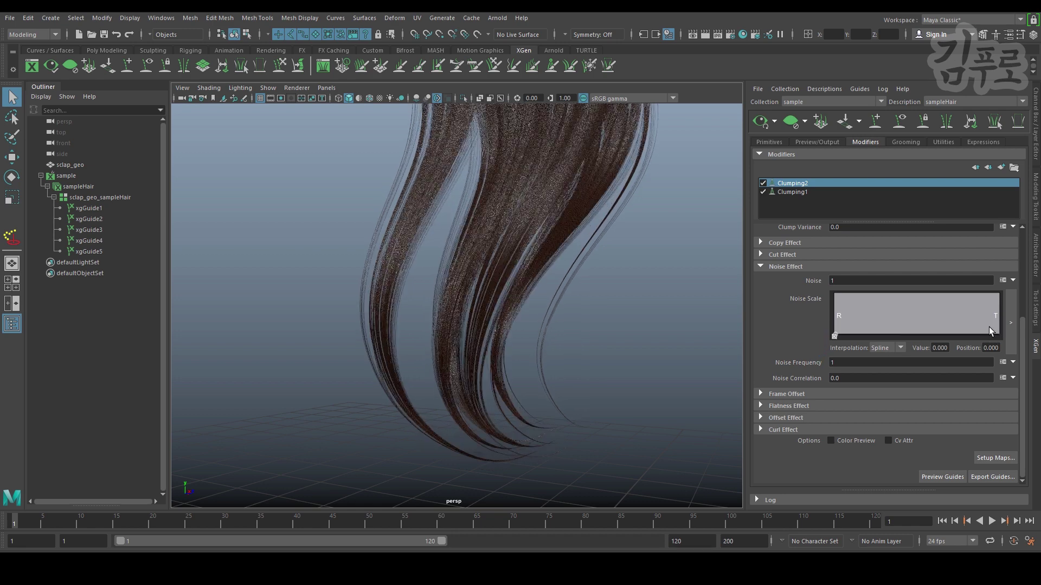
# - Add a zero-value Noise Scale ramp point at the hair tip and another with value 0.237 at position 0.668
pyautogui.moveTo(999, 295); pyautogui.dragTo(1008, 352)
pyautogui.moveTo(935, 335)
pyautogui.mouseDown()
pyautogui.moveTo(924, 325)
pyautogui.moveTo(945, 325)
pyautogui.mouseUp()
pyautogui.keyDown('alt'); pyautogui.moveTo(613, 262); pyautogui.dragTo(504, 239); pyautogui.keyUp('alt')
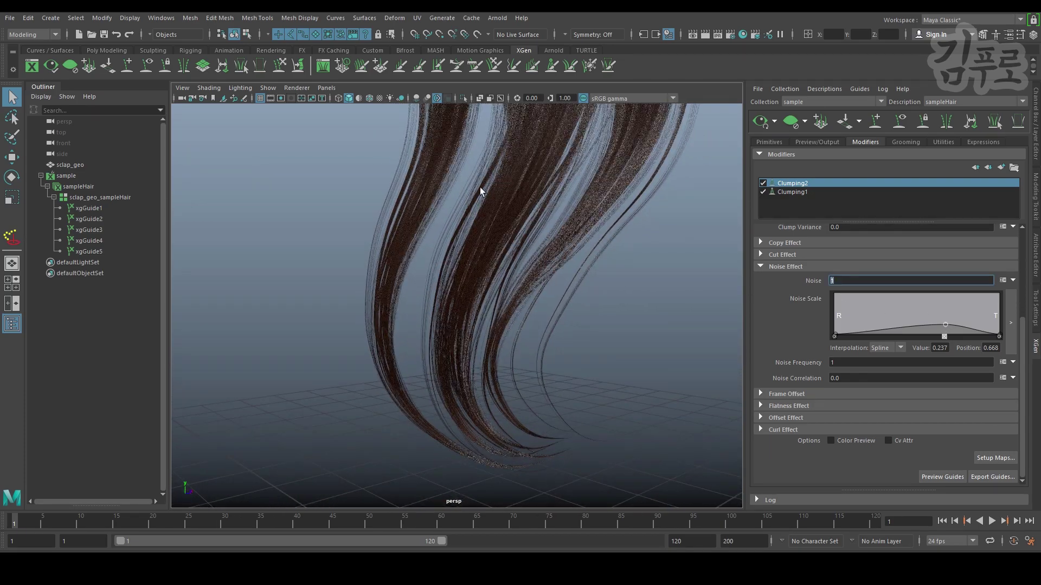
# - Set the Noise of Clumping2 to 0 to compare the strands, and return it to 1
pyautogui.write('0')
pyautogui.press('Return')
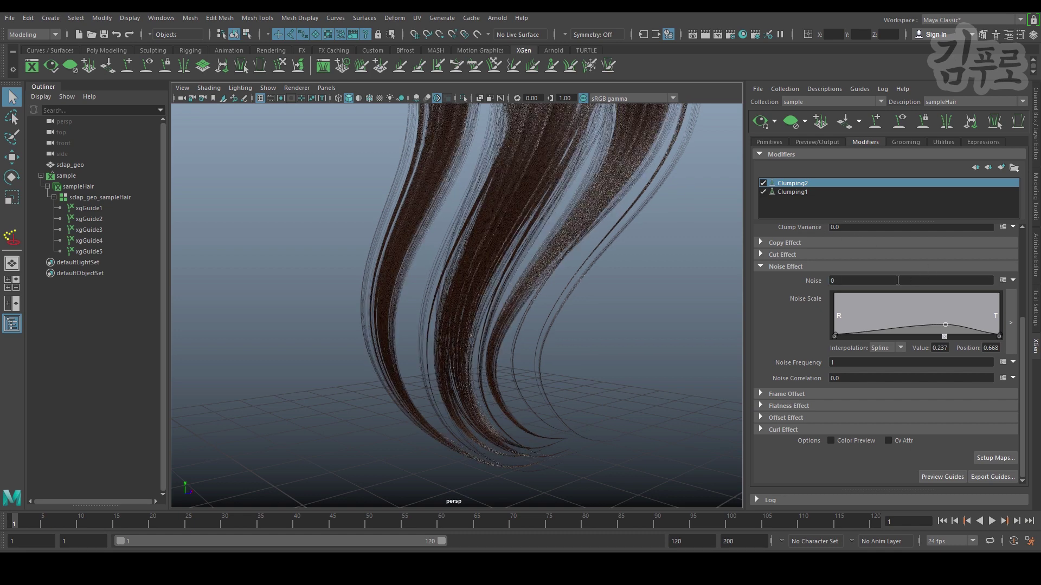
pyautogui.doubleClick(898, 280)
pyautogui.write('1')
pyautogui.press('Return')
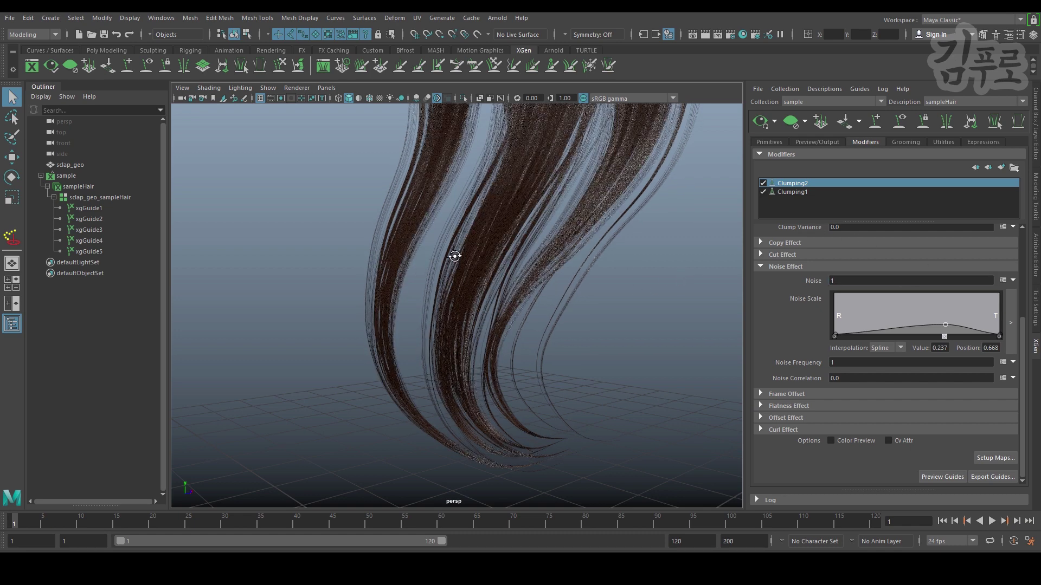
pyautogui.moveTo(487, 344)
pyautogui.keyDown('alt'); pyautogui.mouseDown()
pyautogui.moveTo(523, 225)
pyautogui.moveTo(556, 360)
pyautogui.moveTo(509, 286)
pyautogui.moveTo(492, 290)
pyautogui.moveTo(487, 350)
pyautogui.mouseUp(); pyautogui.keyUp('alt')
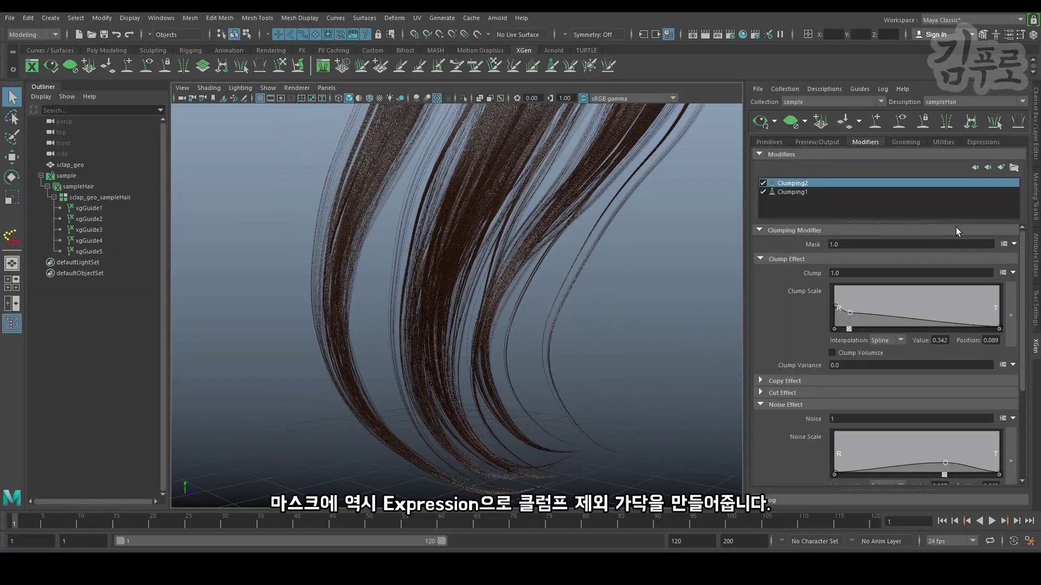
# - Copy the whole mask expression of Clumping1 from the expression editor
pyautogui.click(1004, 244)
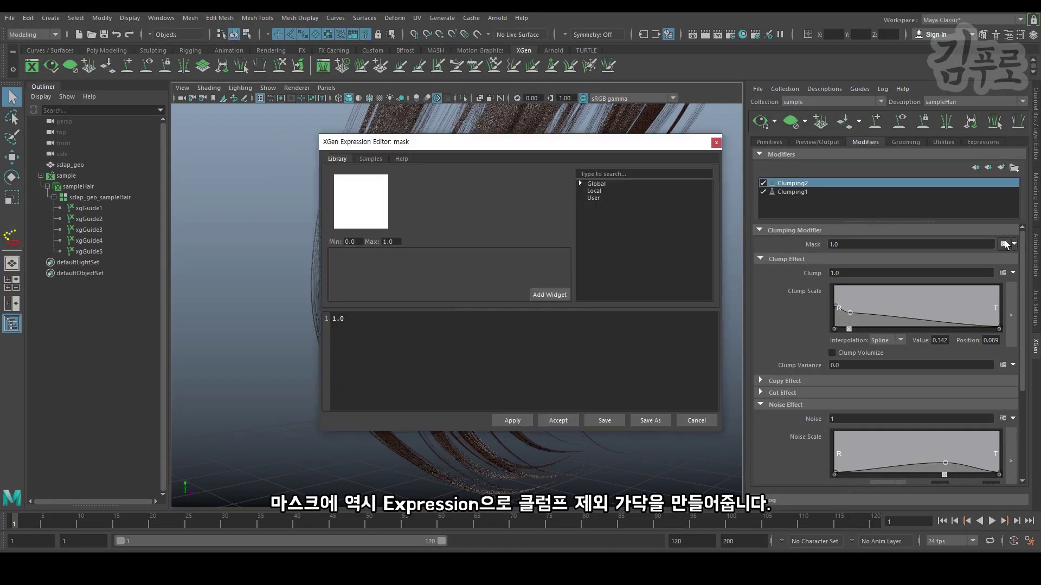
pyautogui.click(714, 145)
pyautogui.click(791, 192)
pyautogui.click(1004, 243)
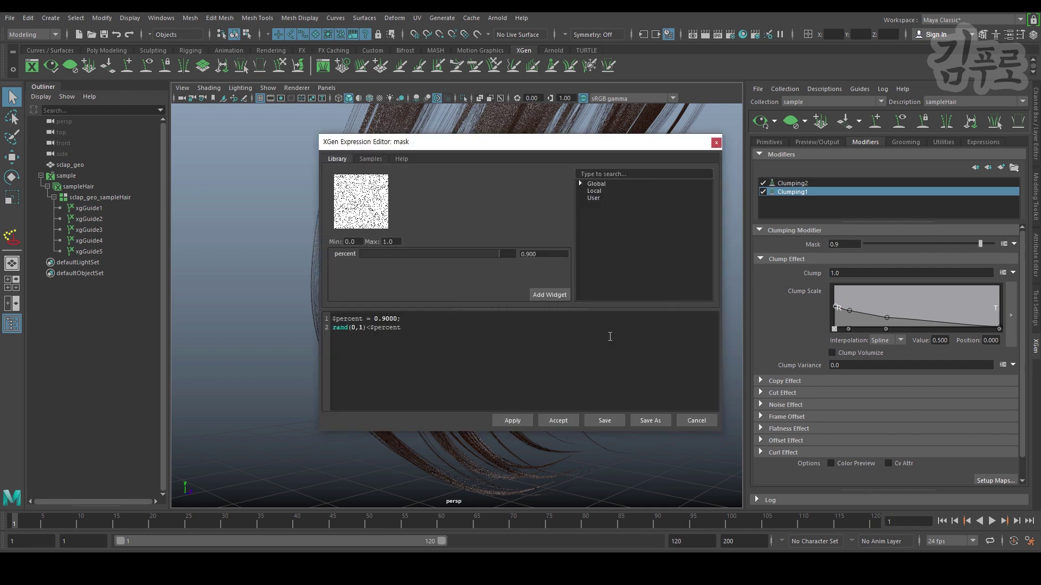
pyautogui.click(610, 337)
pyautogui.hotkey('ctrl', 'a')
pyautogui.hotkey('ctrl', 'c')
pyautogui.click(696, 420)
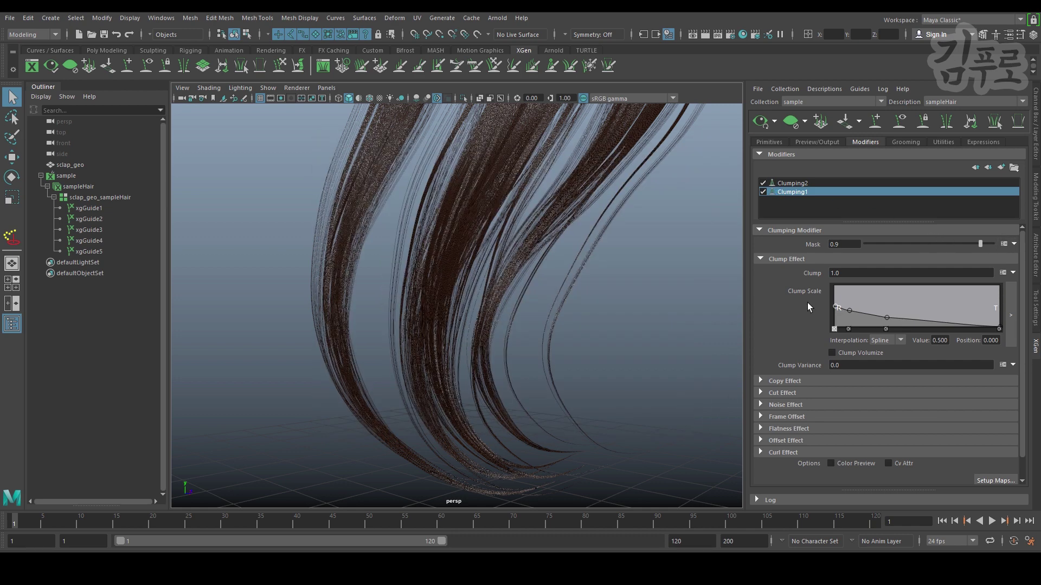
# - Replace the Clumping2 mask expression with the copied $percent = 0.9000 random expression and apply it
pyautogui.click(797, 184)
pyautogui.click(1003, 244)
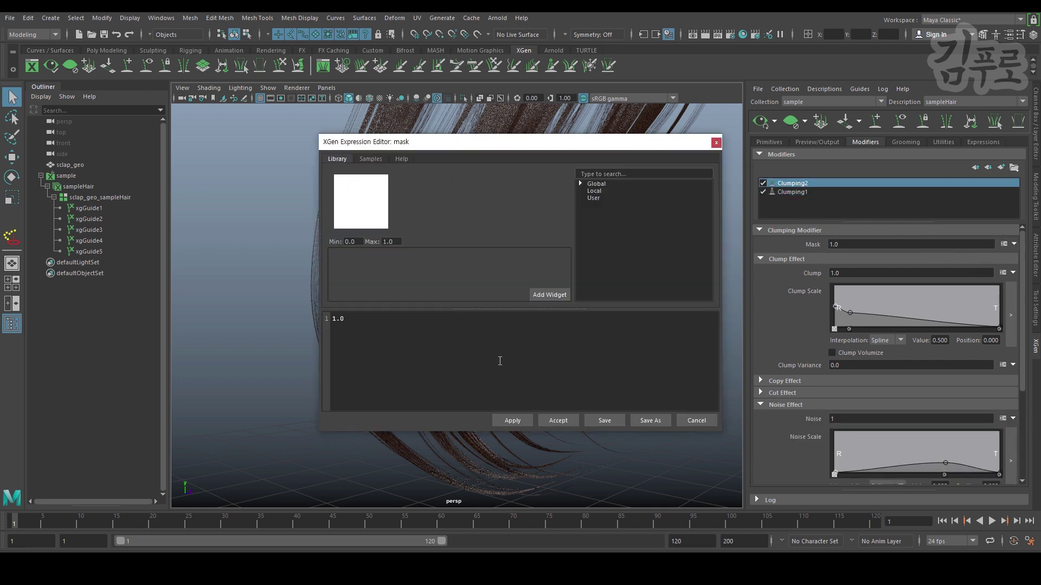
pyautogui.click(499, 355)
pyautogui.hotkey('ctrl', 'a')
pyautogui.hotkey('ctrl', 'v')
pyautogui.click(525, 422)
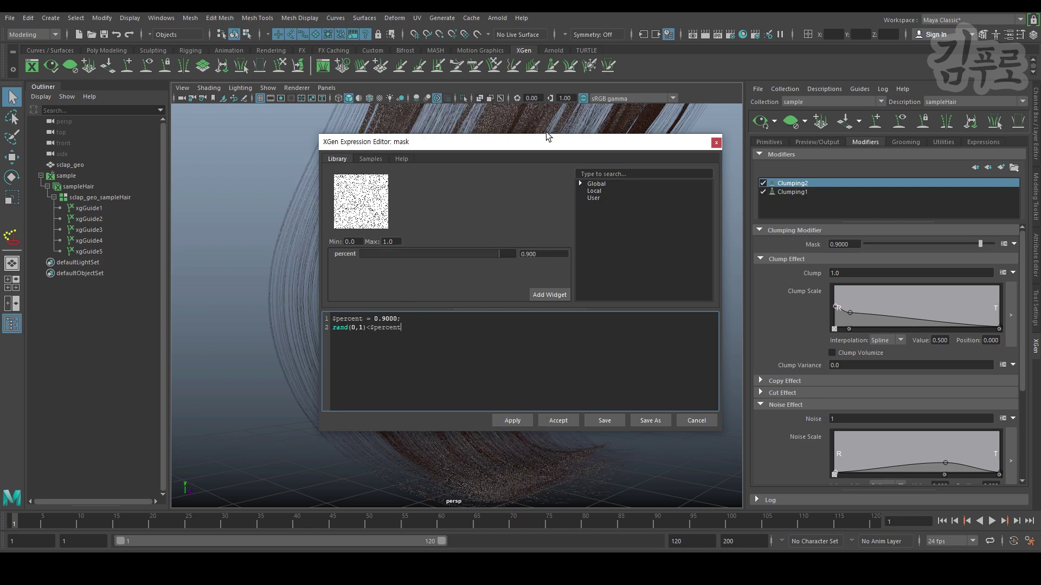
pyautogui.moveTo(539, 142); pyautogui.dragTo(800, 155)
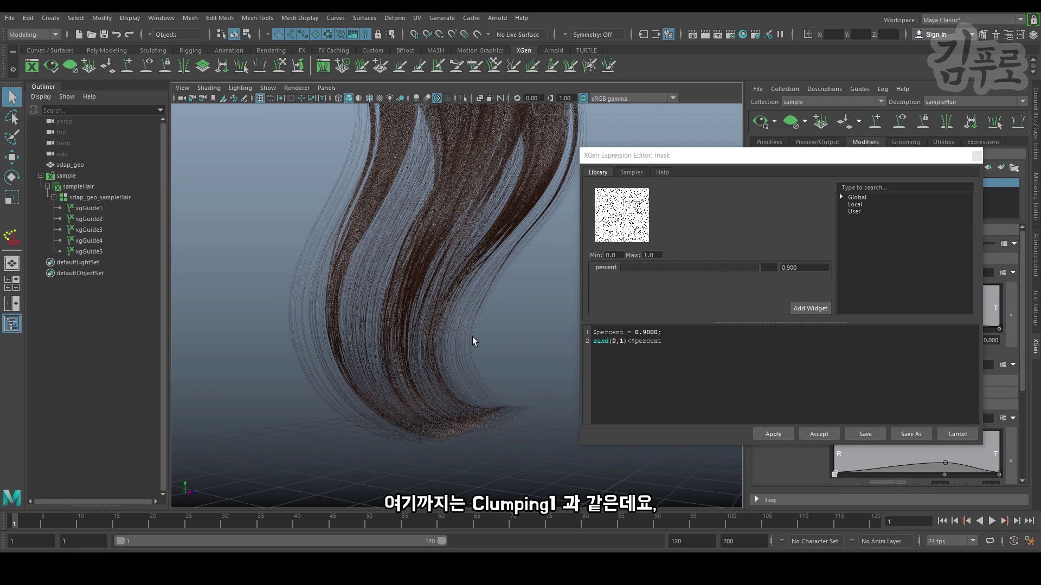
pyautogui.keyDown('alt'); pyautogui.moveTo(459, 337); pyautogui.dragTo(448, 360); pyautogui.keyUp('alt')
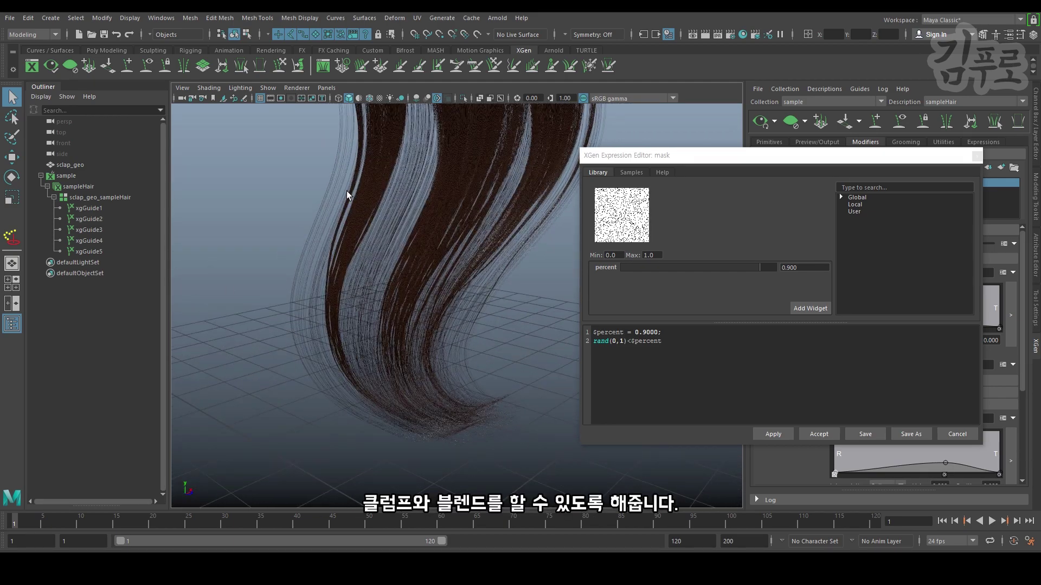
# - Insert the variable line $blend = 0; below the $percent line in the Clumping2 mask expression
pyautogui.click(684, 329)
pyautogui.press('Return')
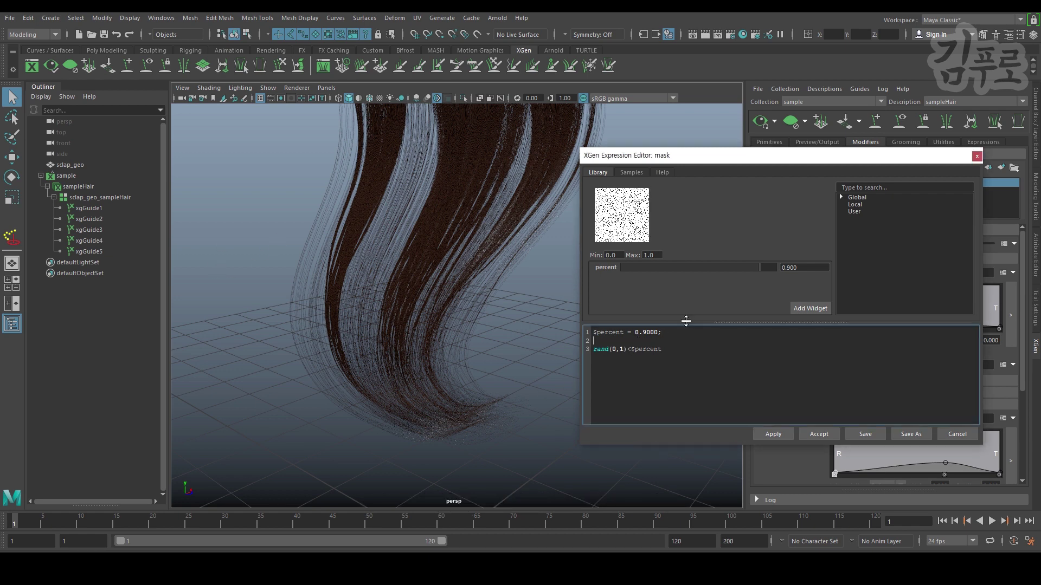
pyautogui.write('$blend = 0; ')
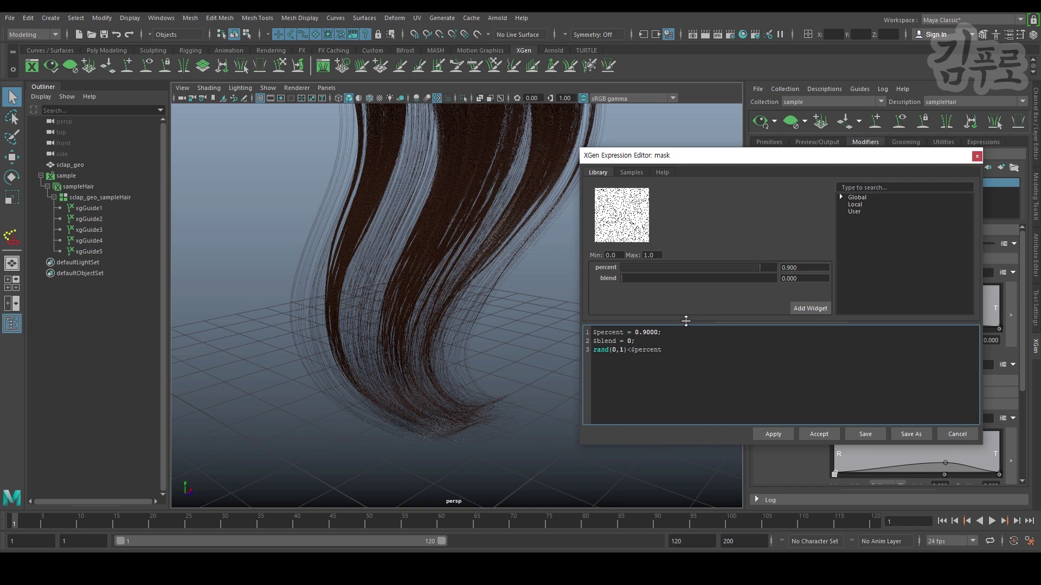
# - Change the mask formula to (rand(0,1)<$percent) + $blend, apply it and close the expression editor
pyautogui.write('(')
pyautogui.press('Delete')
pyautogui.press('BackSpace')
pyautogui.write('r')
pyautogui.press('Left')
pyautogui.write('(')
pyautogui.write('b')
pyautogui.press('BackSpace')
pyautogui.write('$blend')
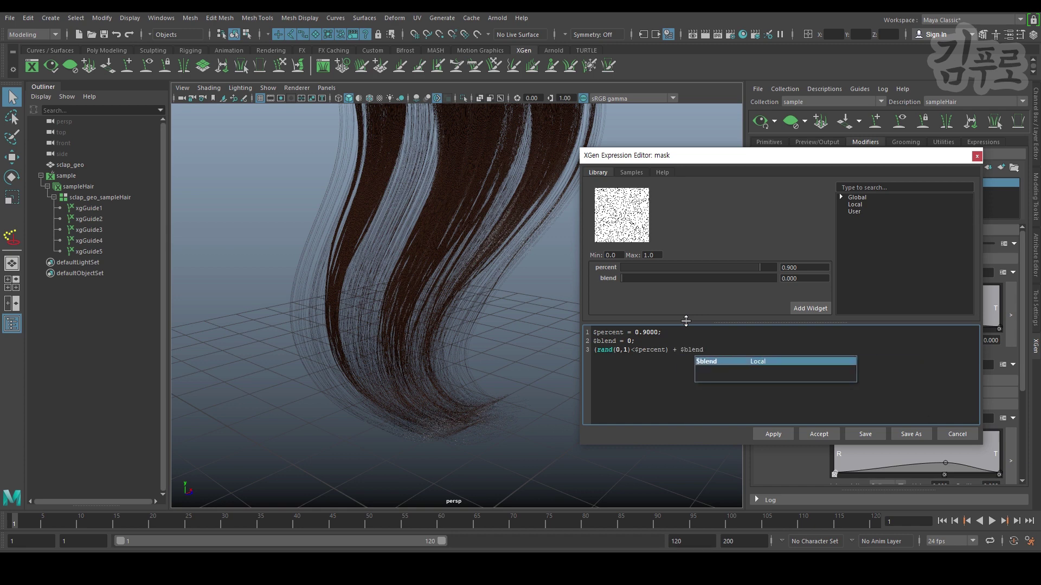
pyautogui.click(704, 416)
pyautogui.click(775, 430)
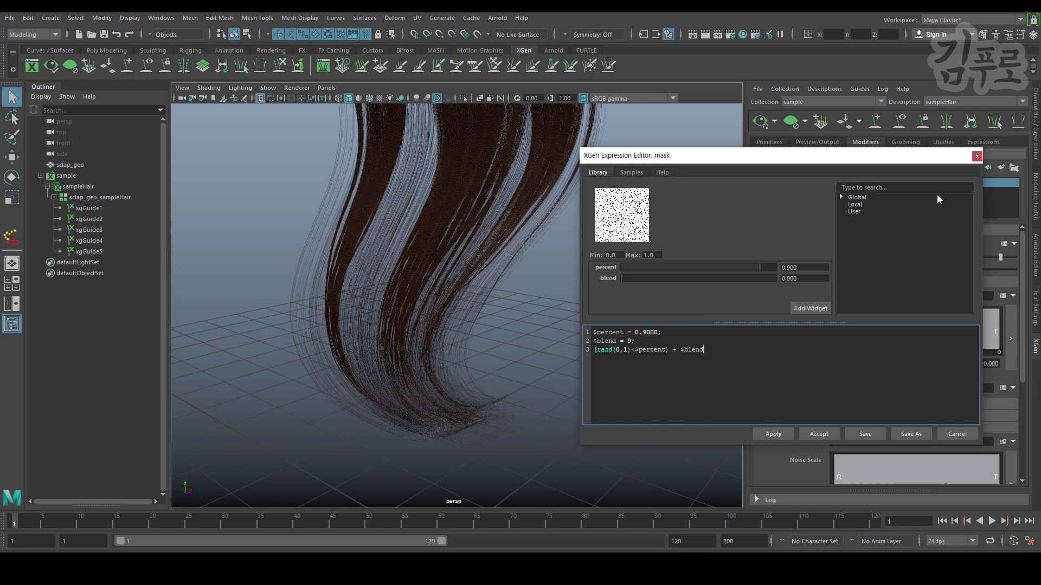
pyautogui.click(977, 157)
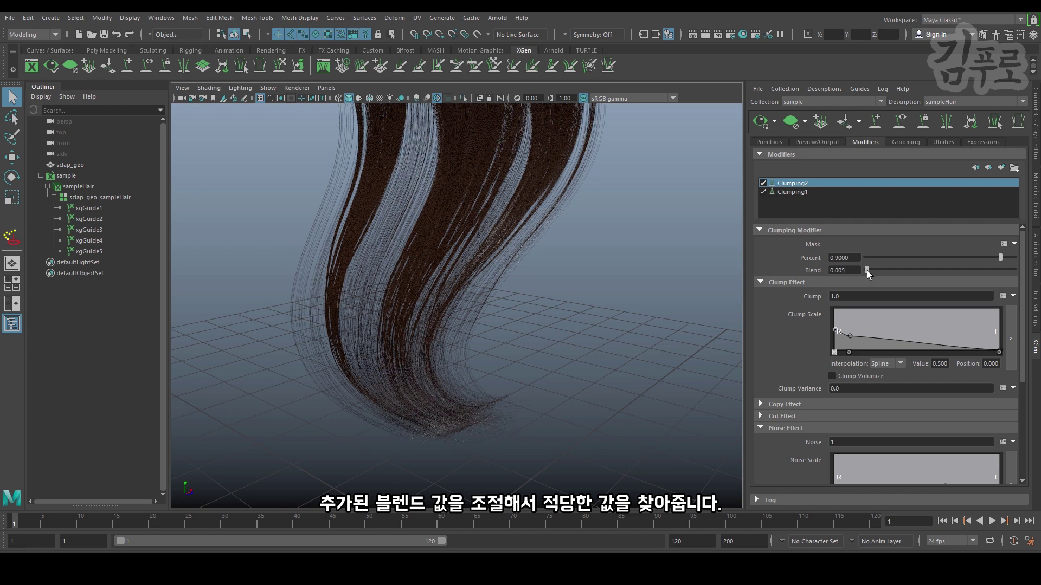
# - Raise the mask Blend of Clumping2 to 0.78 and inspect the hair tips up close
pyautogui.moveTo(867, 271); pyautogui.dragTo(980, 255)
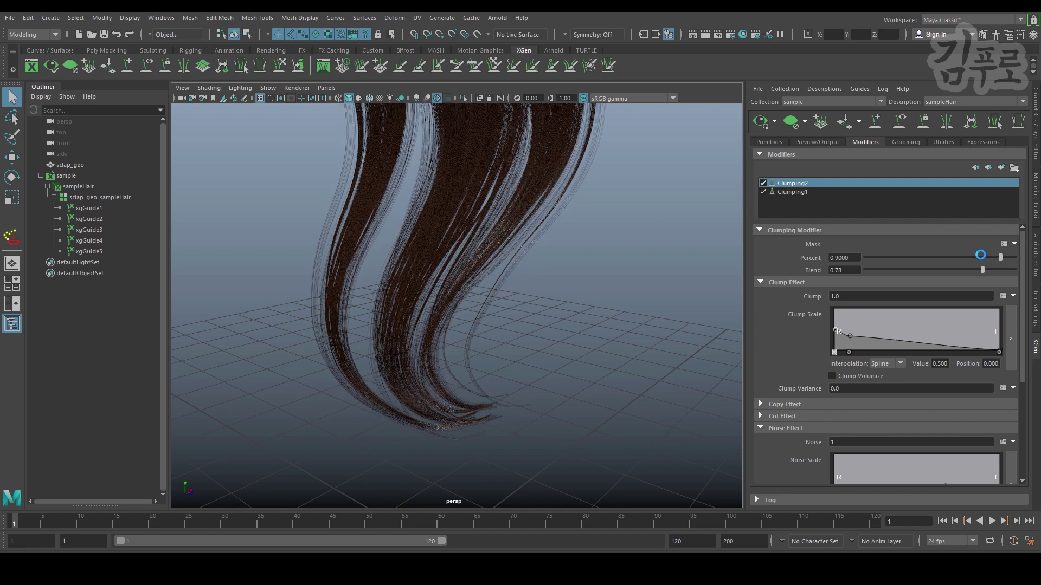
pyautogui.keyDown('alt'); pyautogui.moveTo(726, 315); pyautogui.dragTo(534, 254); pyautogui.keyUp('alt')
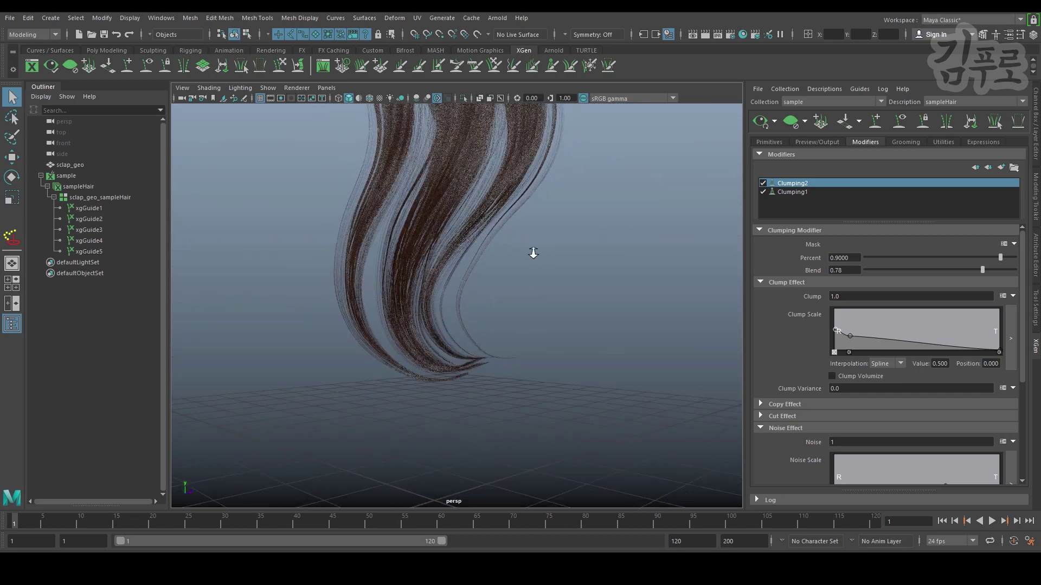
pyautogui.keyDown('alt'); pyautogui.moveTo(534, 253); pyautogui.dragTo(525, 244, button='right'); pyautogui.keyUp('alt')
pyautogui.keyDown('alt'); pyautogui.moveTo(524, 244); pyautogui.dragTo(540, 327); pyautogui.keyUp('alt')
pyautogui.keyDown('alt'); pyautogui.moveTo(540, 326); pyautogui.dragTo(503, 291, button='right'); pyautogui.keyUp('alt')
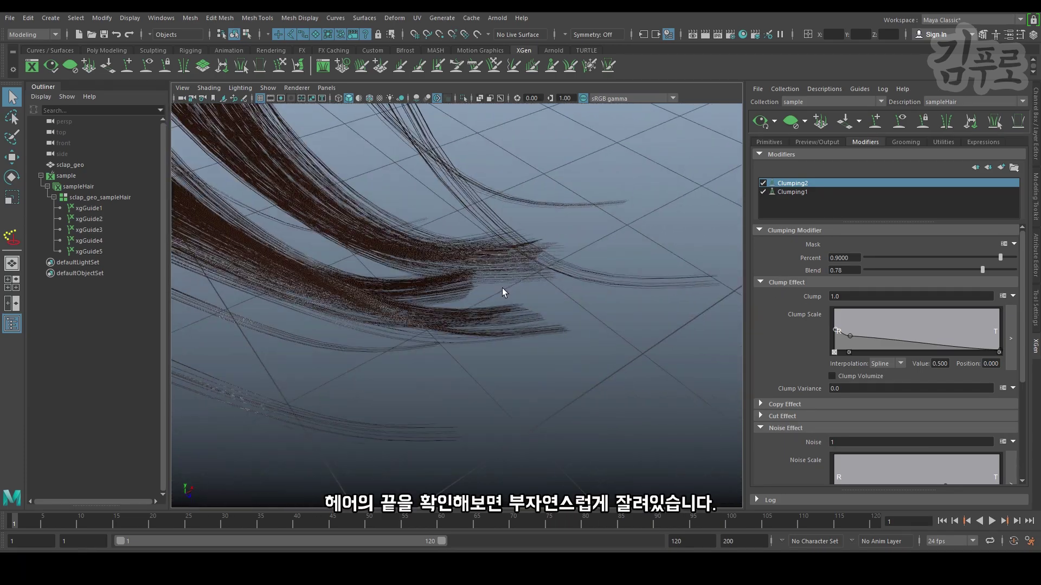
# - Add a Cut modifier to the hair description to break up the blunt hair tips
pyautogui.keyDown('alt'); pyautogui.moveTo(502, 288); pyautogui.dragTo(503, 280); pyautogui.keyUp('alt')
pyautogui.keyDown('alt'); pyautogui.moveTo(503, 280); pyautogui.dragTo(322, 227, button='right'); pyautogui.keyUp('alt')
pyautogui.keyDown('alt'); pyautogui.moveTo(322, 227); pyautogui.dragTo(384, 256); pyautogui.keyUp('alt')
pyautogui.keyDown('alt'); pyautogui.moveTo(384, 256); pyautogui.dragTo(508, 358, button='right'); pyautogui.keyUp('alt')
pyautogui.click(1001, 167)
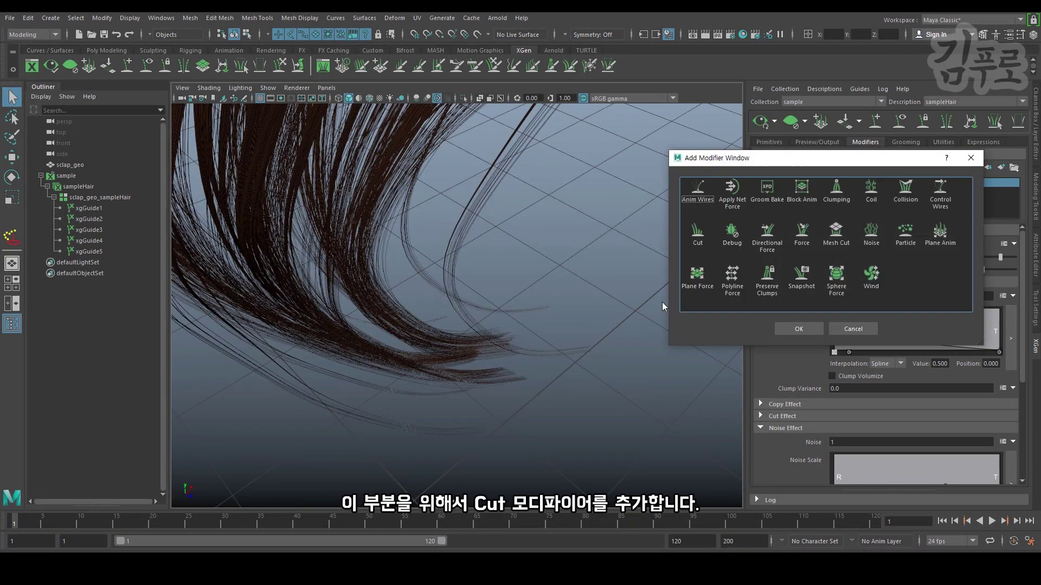
pyautogui.click(693, 232)
pyautogui.click(784, 327)
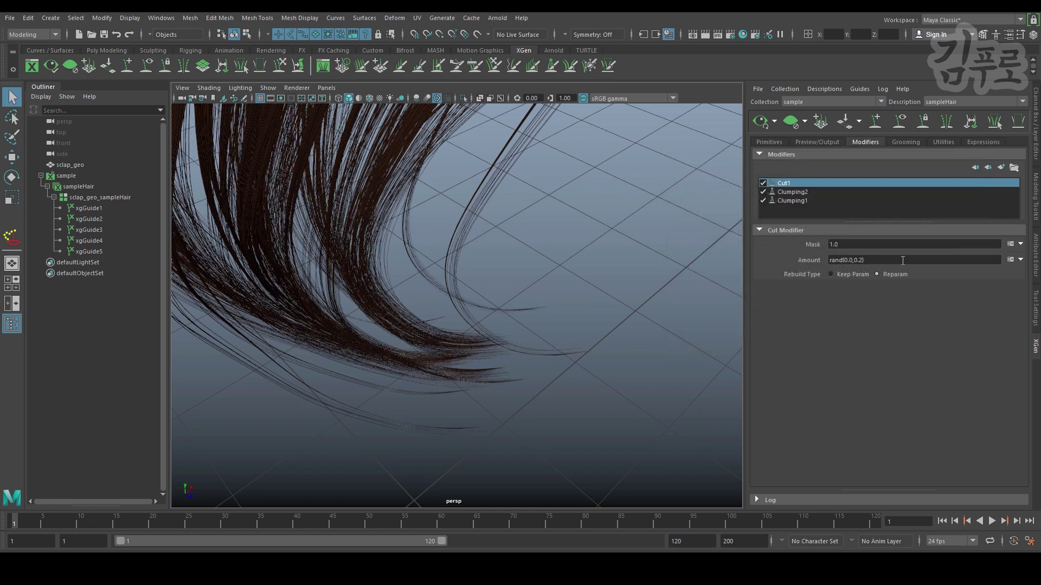
# - Set the Amount of the Cut modifier to rand(0.0,1)
pyautogui.keyDown('alt'); pyautogui.moveTo(484, 389); pyautogui.dragTo(494, 350); pyautogui.keyUp('alt')
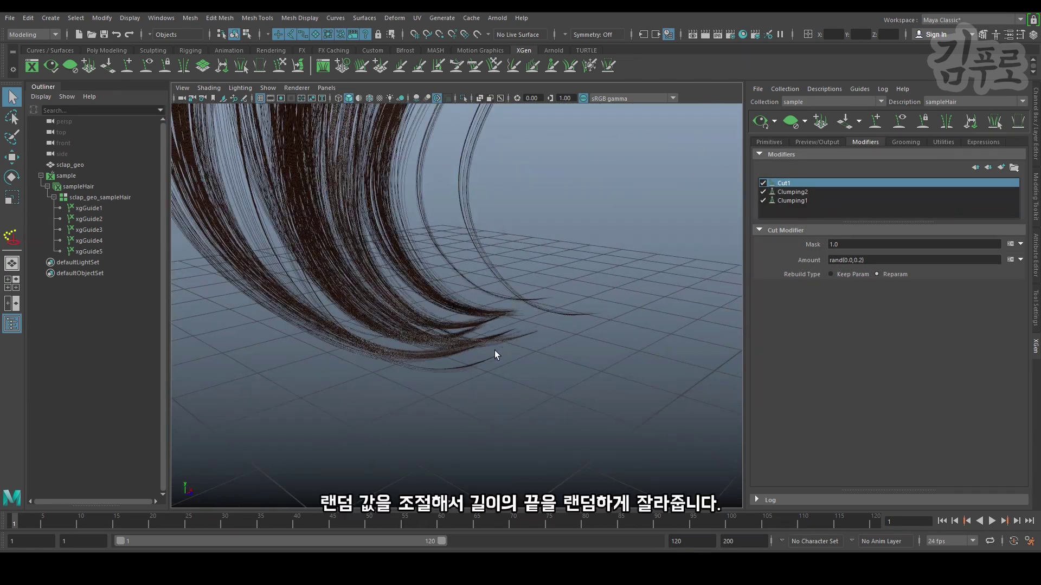
pyautogui.doubleClick(861, 260)
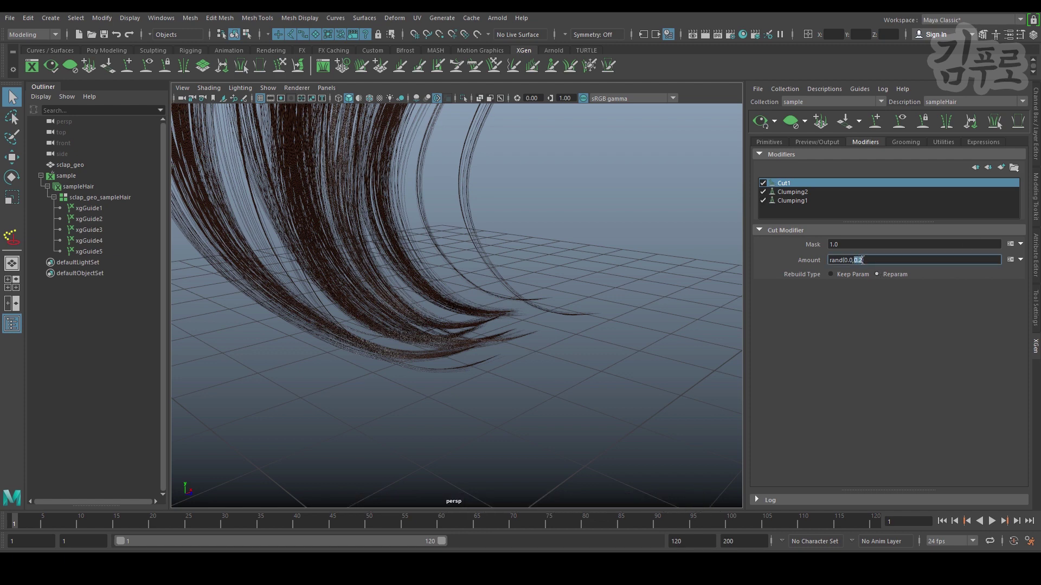
pyautogui.write('1')
pyautogui.press('Return')
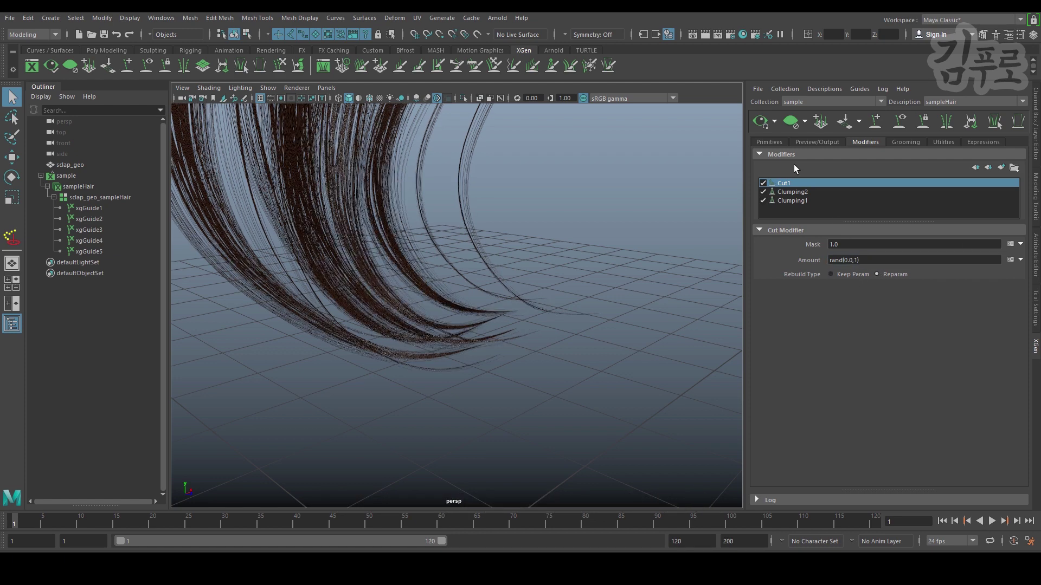
# - Compare the hair tips with the Cut modifier disabled and enabled, leaving it enabled, and examine the whole hair patch
pyautogui.keyDown('alt'); pyautogui.moveTo(614, 267); pyautogui.dragTo(477, 309); pyautogui.keyUp('alt')
pyautogui.click(763, 184)
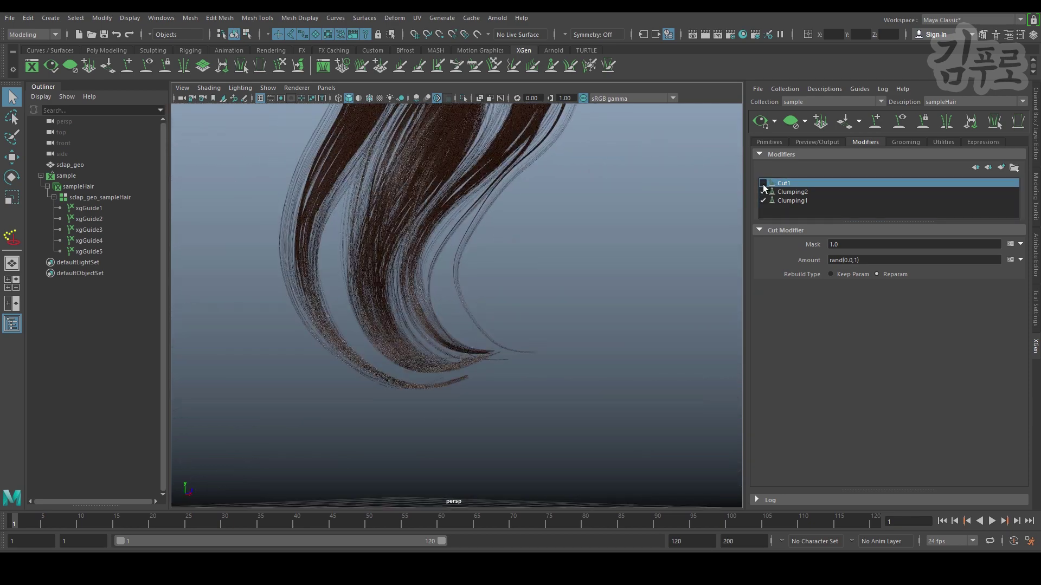
pyautogui.click(763, 183)
pyautogui.click(763, 184)
pyautogui.click(764, 184)
pyautogui.keyDown('alt'); pyautogui.moveTo(515, 237); pyautogui.dragTo(434, 314, button='right'); pyautogui.keyUp('alt')
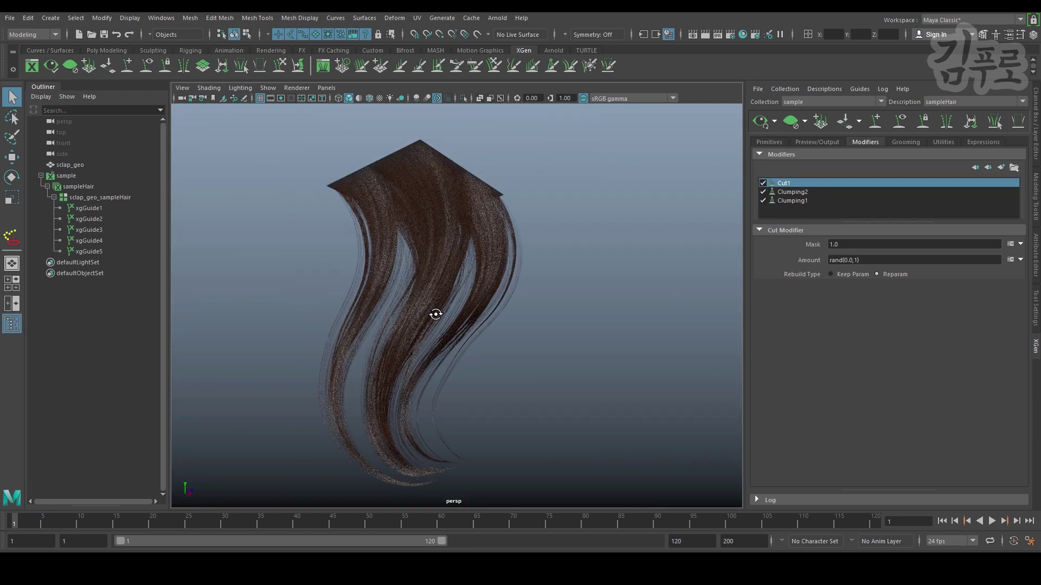
pyautogui.keyDown('alt'); pyautogui.moveTo(434, 314); pyautogui.dragTo(401, 327); pyautogui.keyUp('alt')
pyautogui.keyDown('alt'); pyautogui.moveTo(401, 327); pyautogui.dragTo(529, 226, button='right'); pyautogui.keyUp('alt')
pyautogui.keyDown('alt'); pyautogui.moveTo(530, 225); pyautogui.dragTo(597, 263); pyautogui.keyUp('alt')
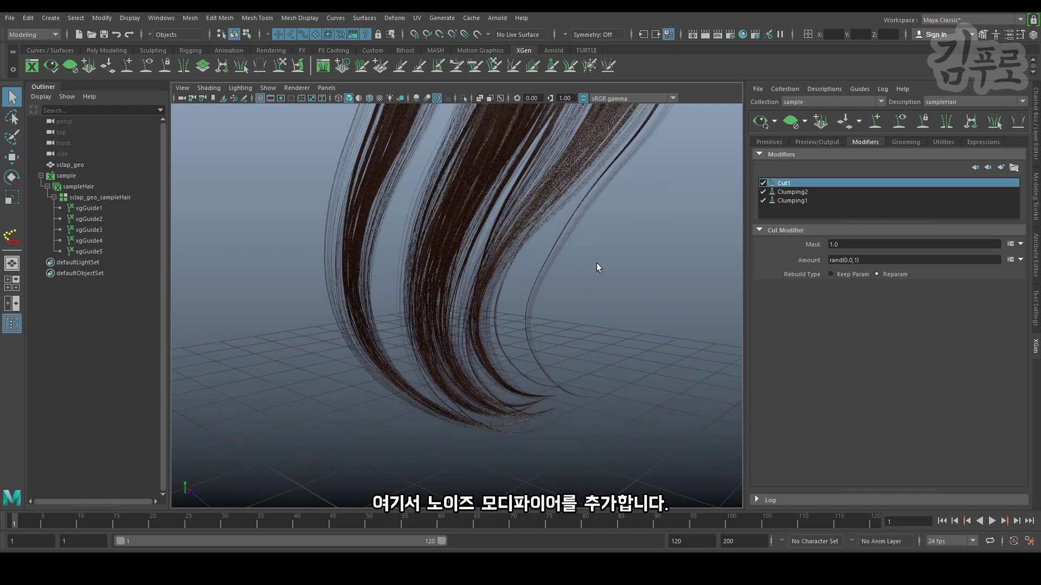
# - Add a Noise modifier to the hair description
pyautogui.click(1001, 166)
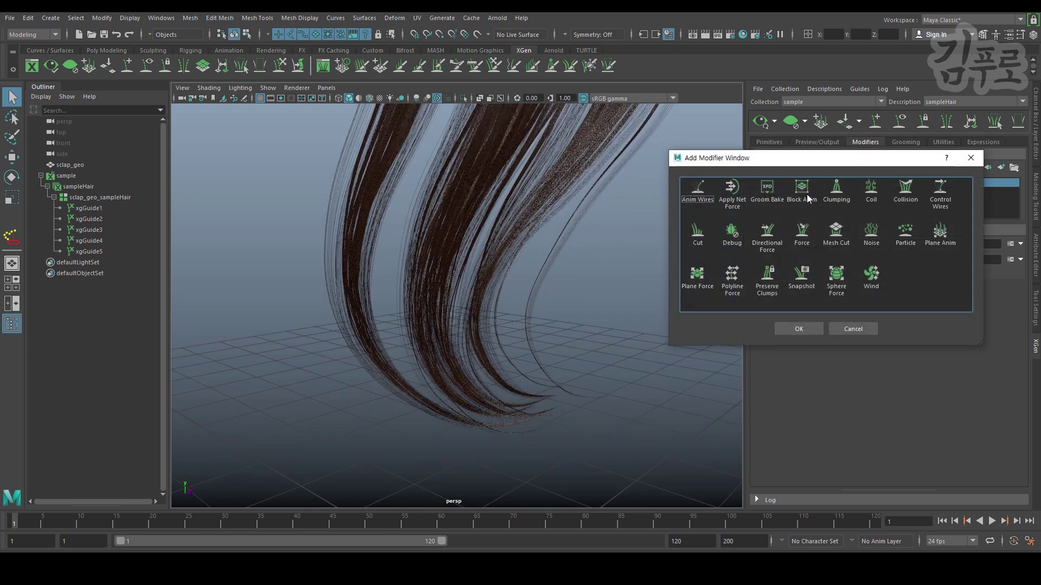
pyautogui.click(868, 234)
pyautogui.click(801, 327)
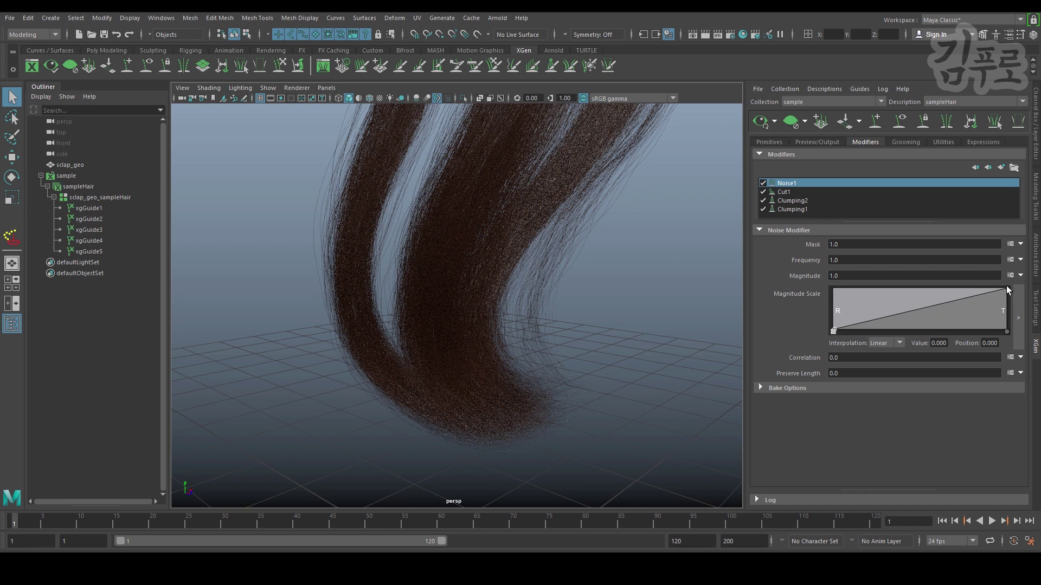
# - Lower the tip of the Noise1 Magnitude Scale ramp to 0.000 and add a Smooth point with value 1.000 at position 0.481
pyautogui.moveTo(1007, 291); pyautogui.dragTo(1006, 331)
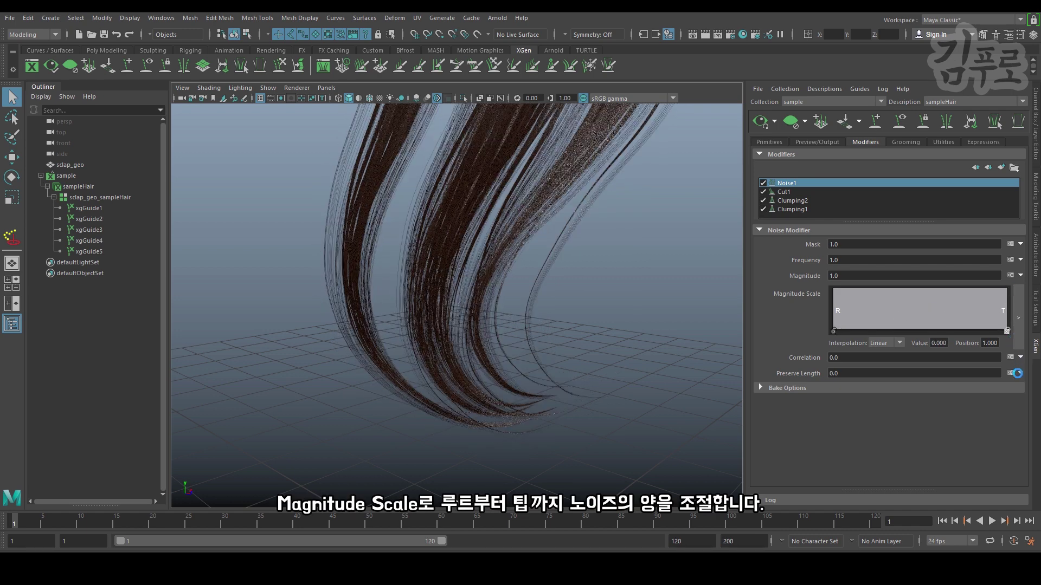
pyautogui.moveTo(918, 331); pyautogui.dragTo(917, 288)
pyautogui.click(883, 343)
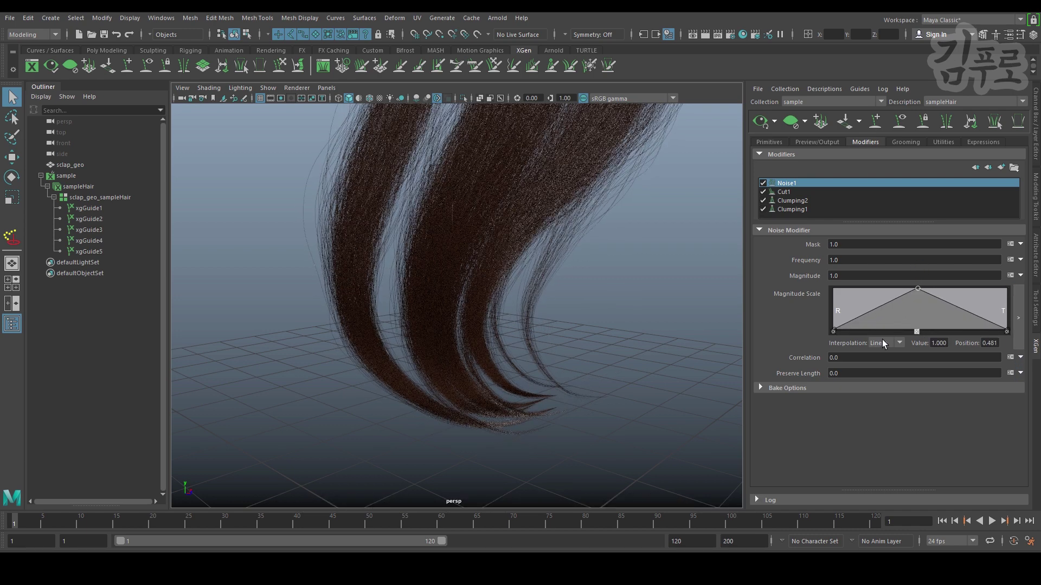
pyautogui.click(881, 367)
pyautogui.click(886, 343)
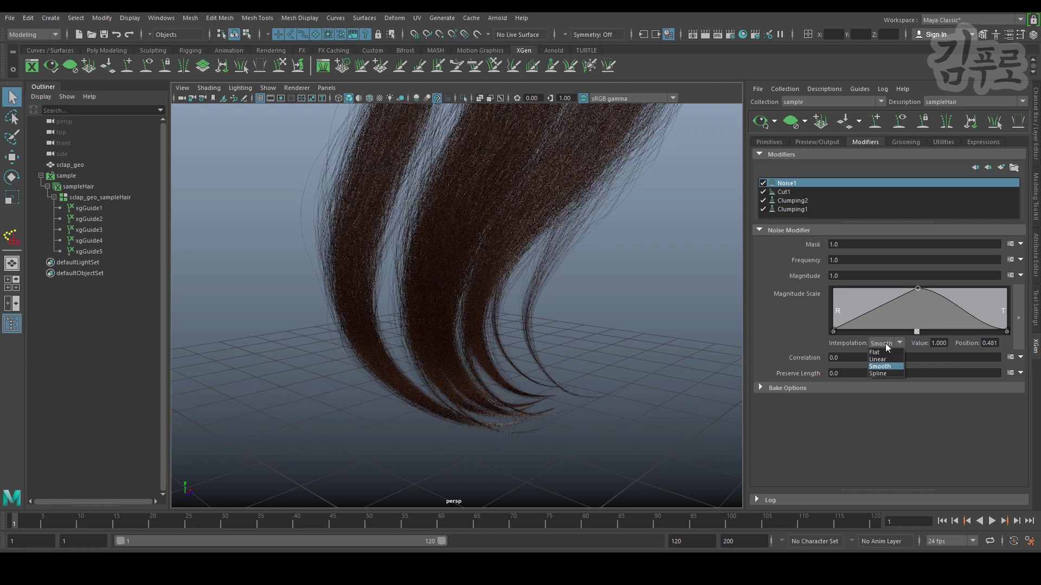
# - Move the Magnitude Scale peak to position 0.456 and set the root point to Smooth with value 0.026 at position 0.013
pyautogui.click(835, 330)
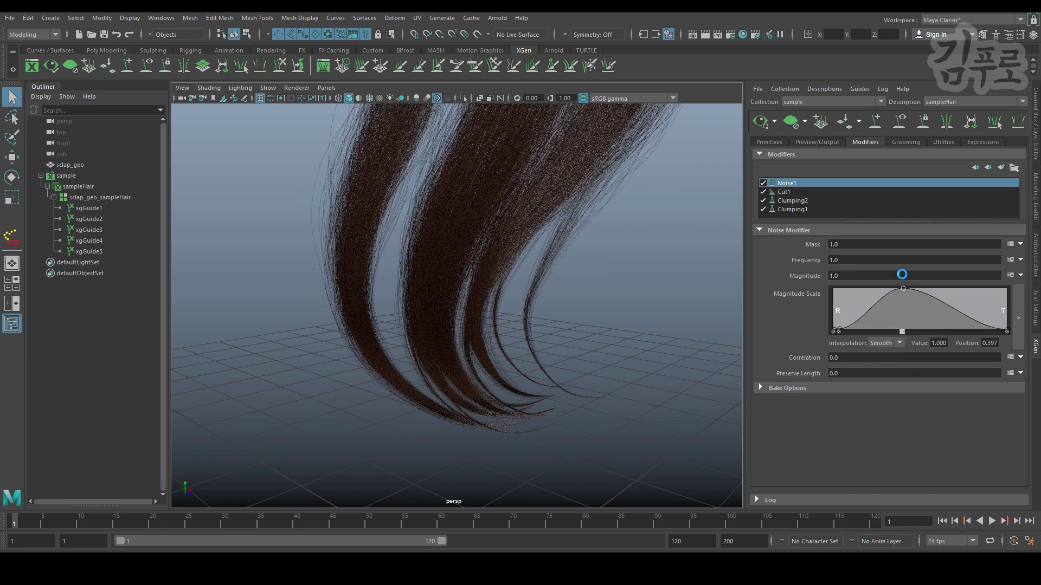
pyautogui.click(837, 332)
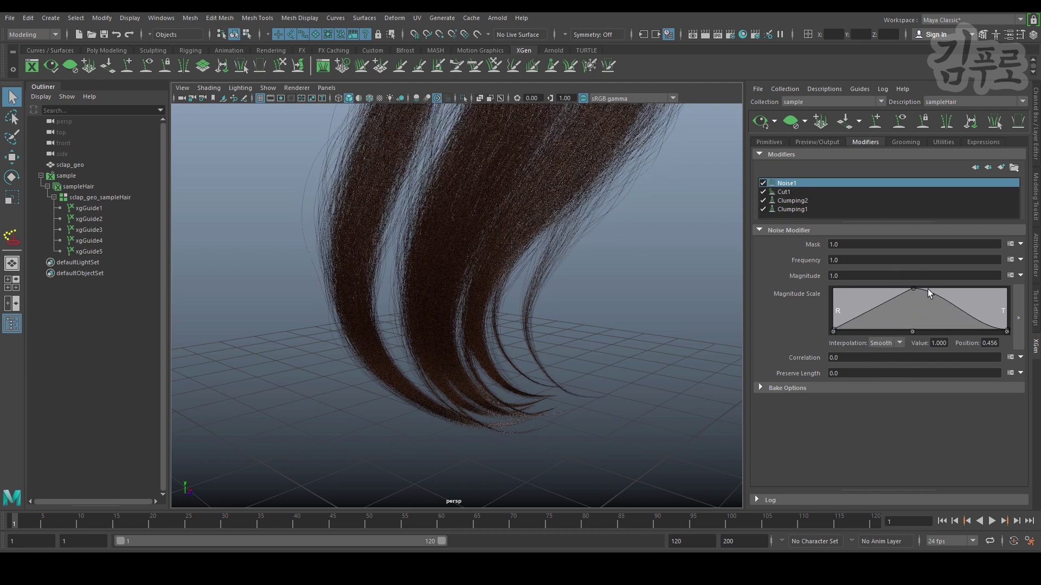
pyautogui.click(835, 332)
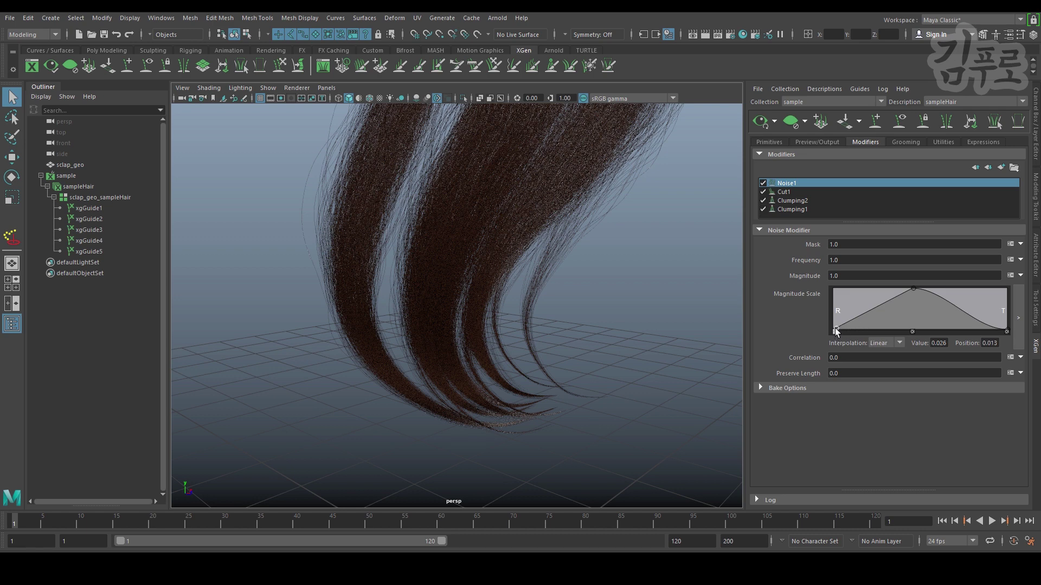
pyautogui.click(882, 345)
pyautogui.click(869, 358)
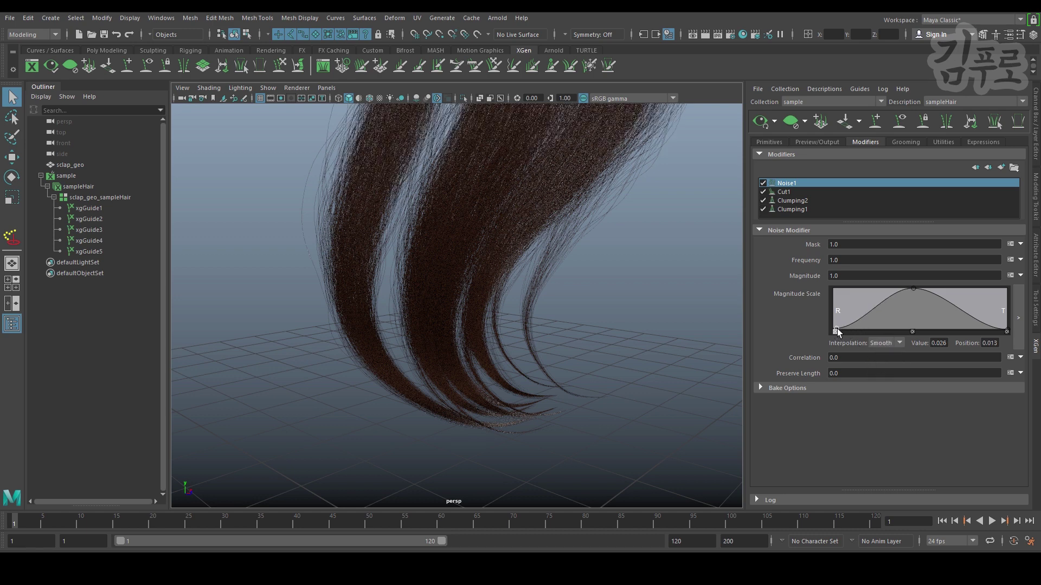
# - Reset the root point of the Magnitude Scale ramp to value 0.000 at position 0.000 and shift the peak to position 0.491
pyautogui.moveTo(838, 332); pyautogui.dragTo(833, 333)
pyautogui.click(918, 288)
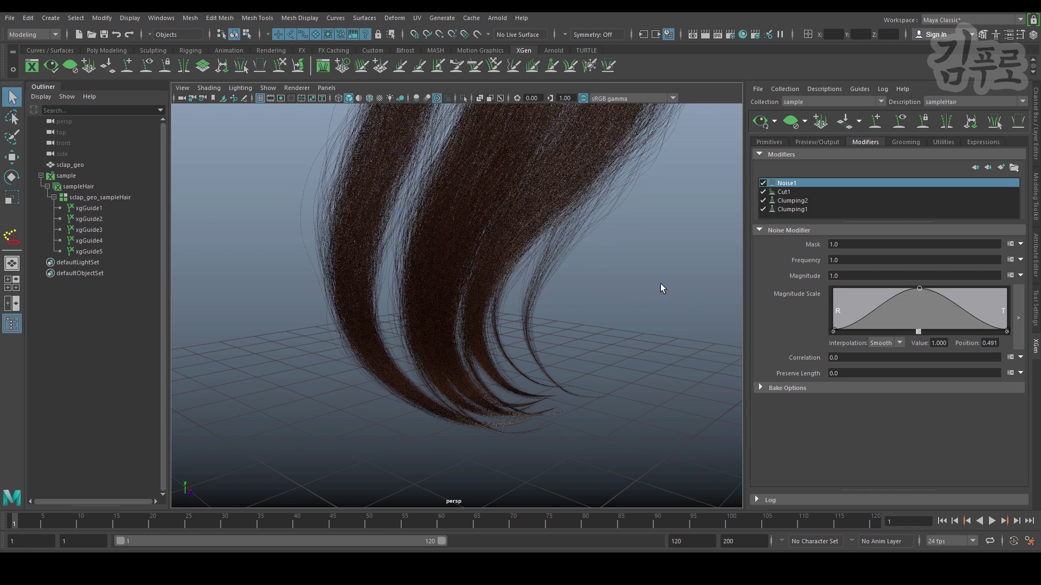
# - Try a Frequency of 2 on the Noise1 modifier
pyautogui.click(853, 260)
pyautogui.keyDown('alt'); pyautogui.moveTo(636, 265); pyautogui.dragTo(544, 303); pyautogui.keyUp('alt')
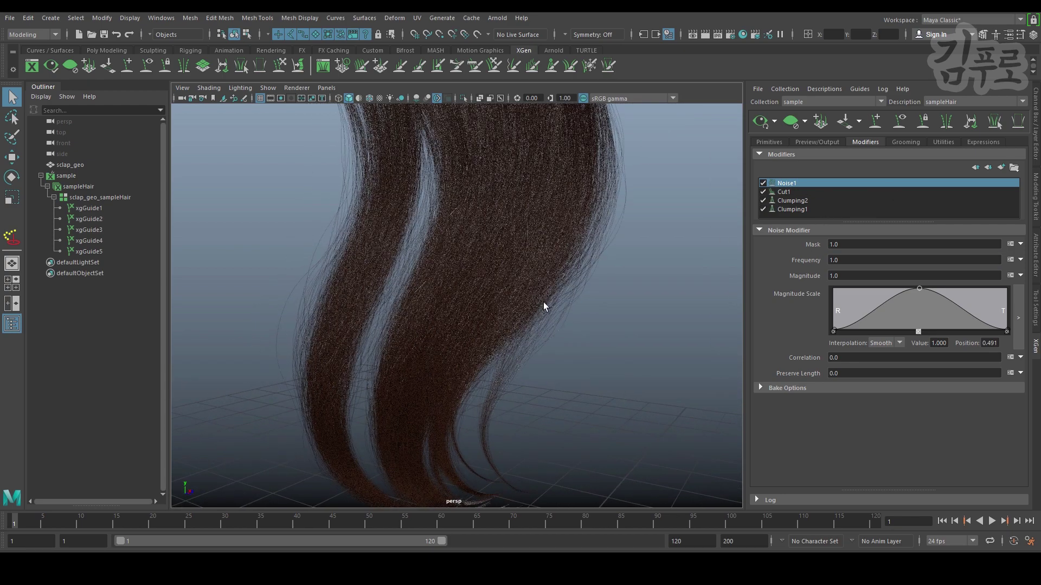
pyautogui.click(874, 264)
pyautogui.write('2')
pyautogui.press('Return')
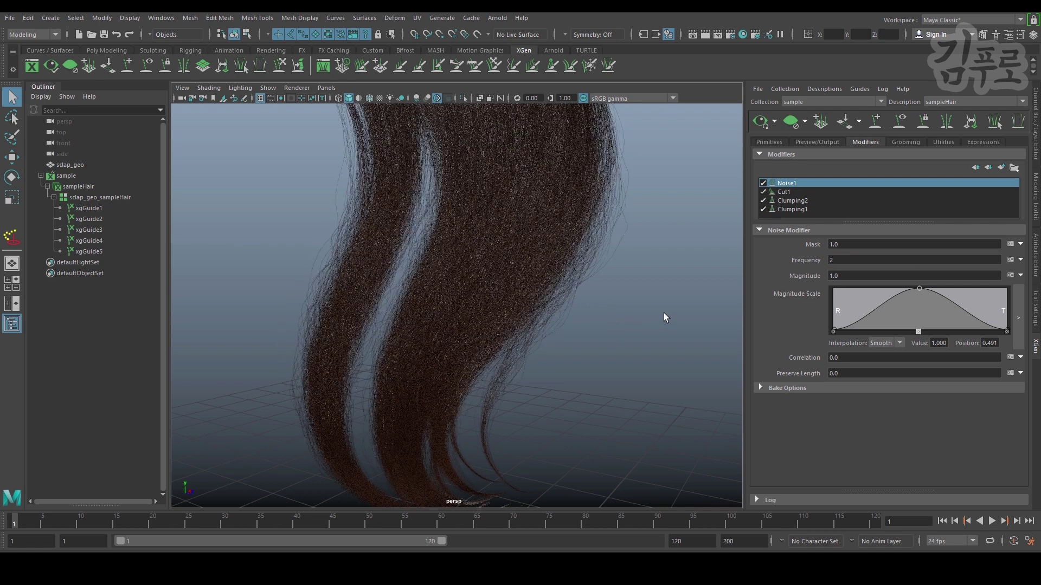
# - Set the Noise1 Frequency to 1.5 and its Magnitude to 0.2
pyautogui.click(856, 260)
pyautogui.write('1.')
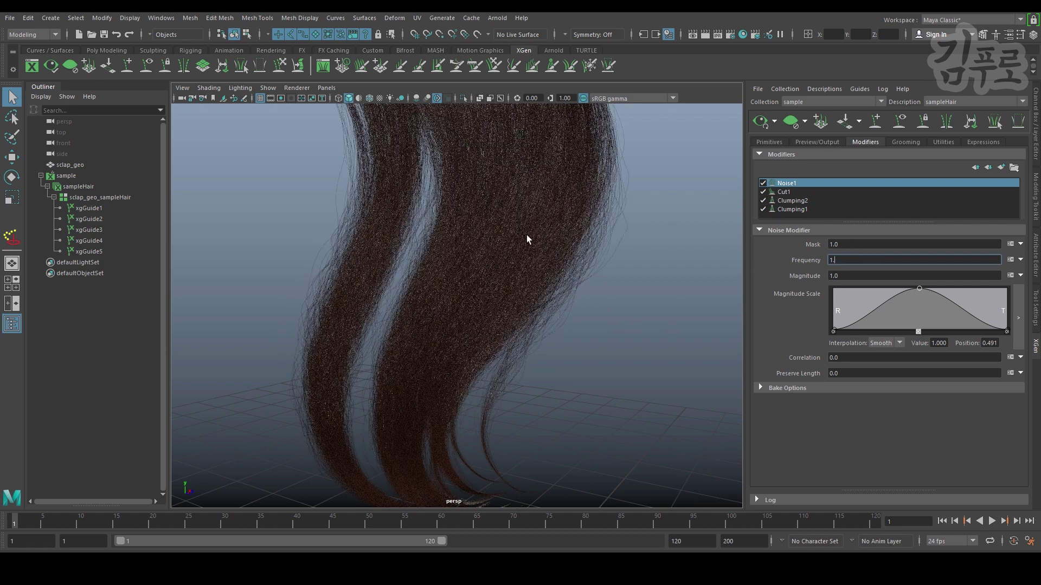
pyautogui.write('5')
pyautogui.press('Return')
pyautogui.keyDown('alt'); pyautogui.moveTo(493, 364); pyautogui.dragTo(576, 303); pyautogui.keyUp('alt')
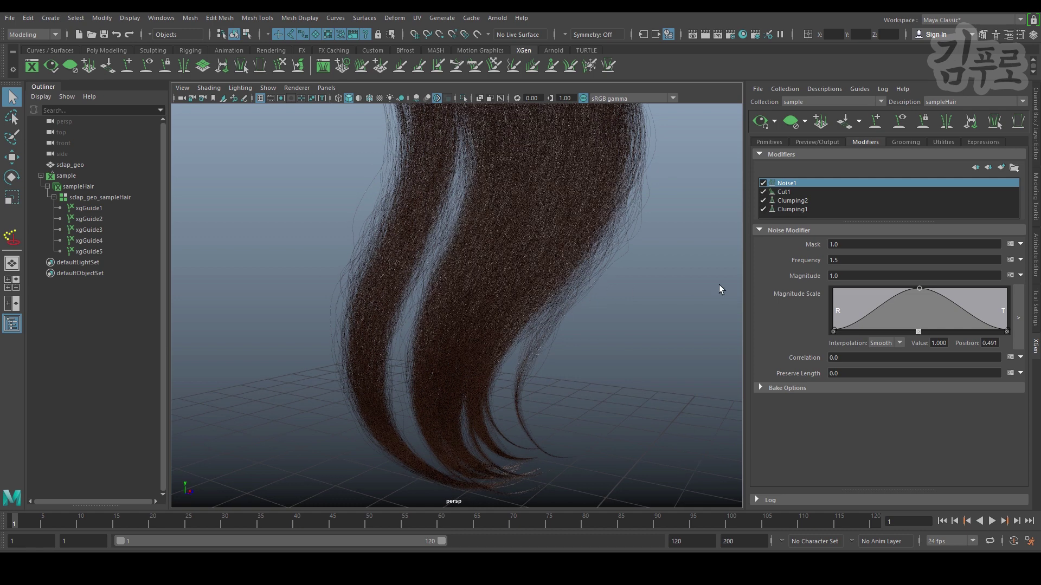
pyautogui.click(858, 276)
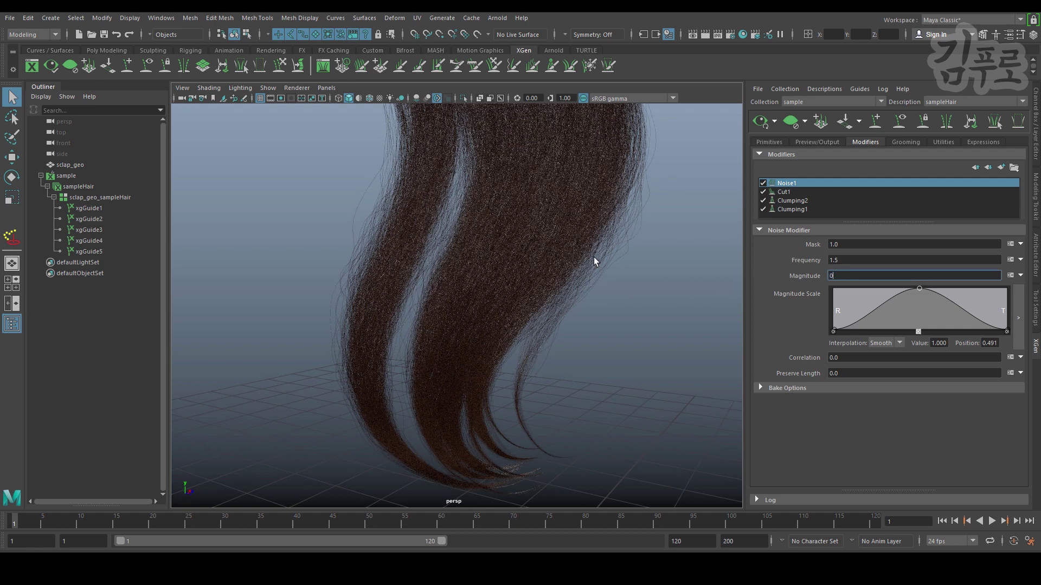
pyautogui.press('Return')
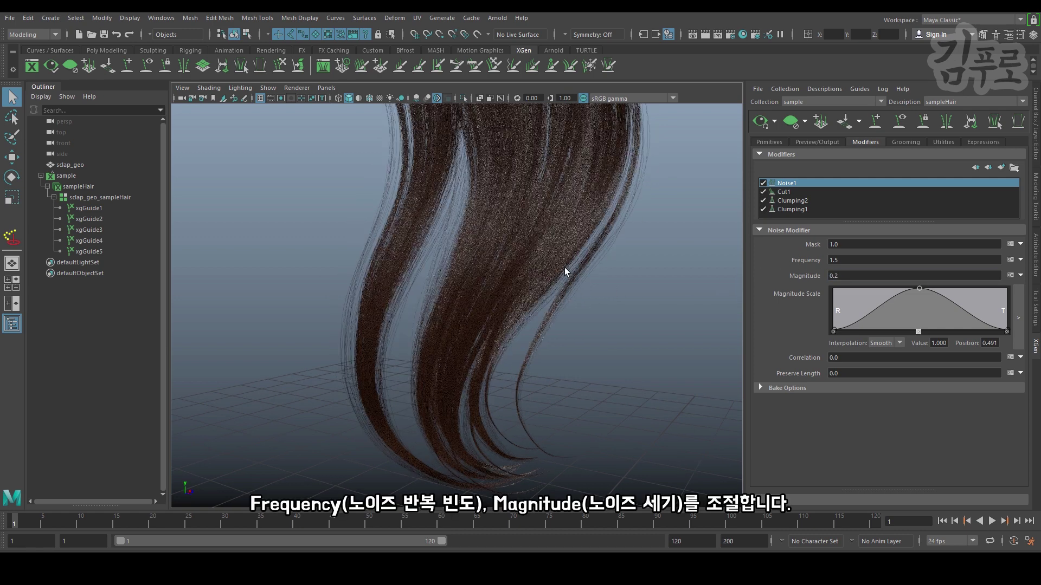
pyautogui.keyDown('alt'); pyautogui.moveTo(564, 268); pyautogui.dragTo(550, 329); pyautogui.keyUp('alt')
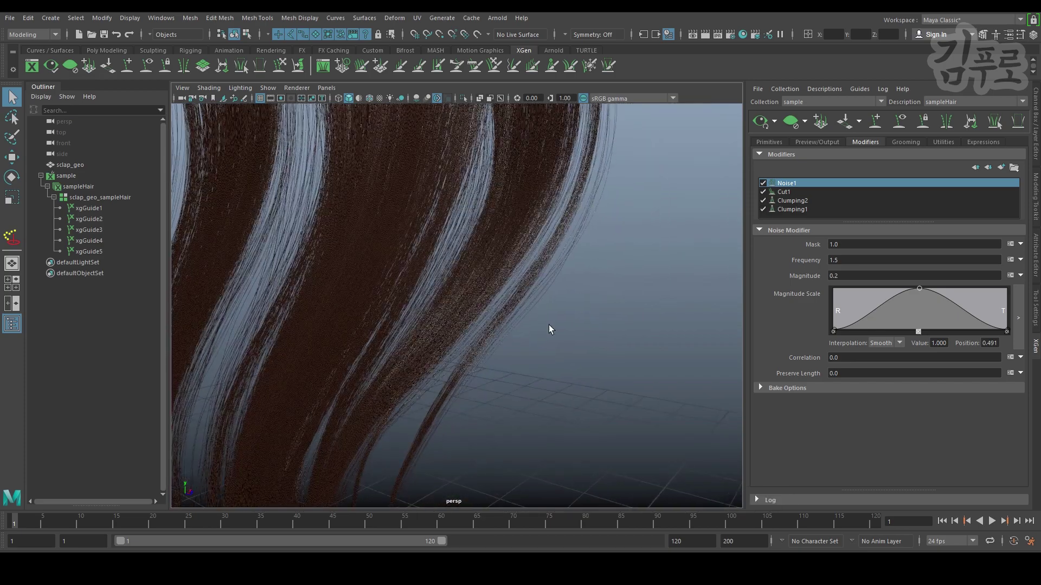
# - Compare the hair with the Noise1 modifier disabled and enabled, leaving it enabled, and examine the strands close up and as a whole
pyautogui.click(763, 184)
pyautogui.click(763, 183)
pyautogui.click(763, 184)
pyautogui.click(763, 184)
pyautogui.keyDown('alt'); pyautogui.moveTo(659, 191); pyautogui.dragTo(451, 202, button='right'); pyautogui.keyUp('alt')
pyautogui.keyDown('alt'); pyautogui.moveTo(450, 203); pyautogui.dragTo(364, 216); pyautogui.keyUp('alt')
pyautogui.keyDown('alt'); pyautogui.moveTo(364, 215); pyautogui.dragTo(467, 283, button='right'); pyautogui.keyUp('alt')
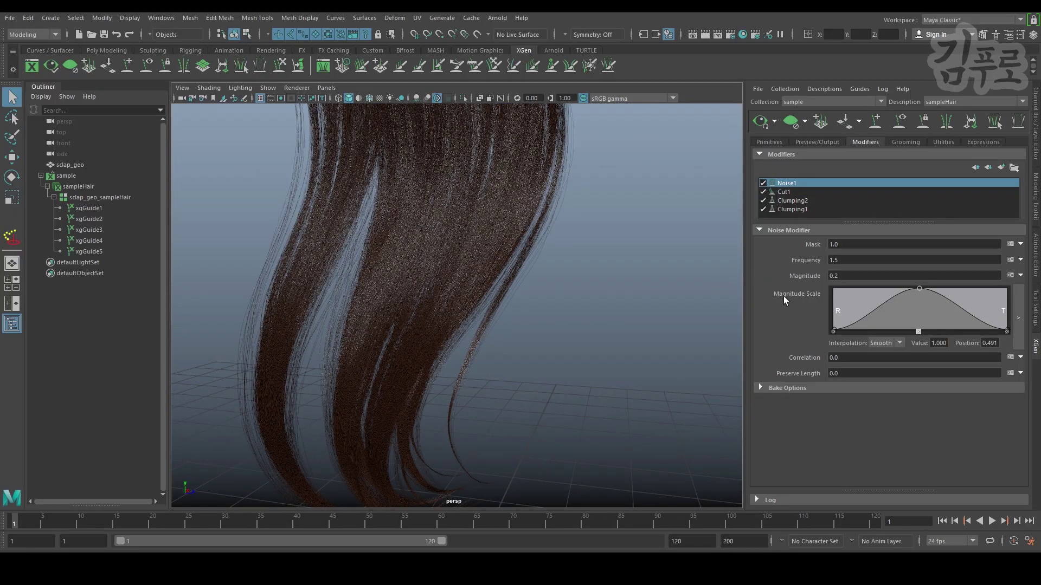
pyautogui.keyDown('alt'); pyautogui.moveTo(626, 315); pyautogui.dragTo(480, 343, button='right'); pyautogui.keyUp('alt')
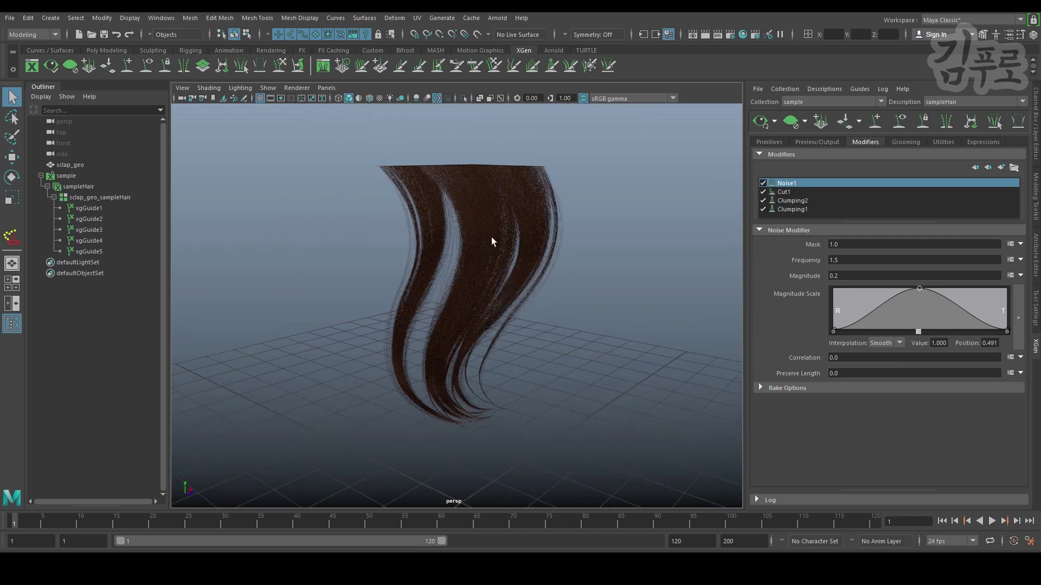
pyautogui.keyDown('alt'); pyautogui.moveTo(553, 210); pyautogui.dragTo(530, 214); pyautogui.keyUp('alt')
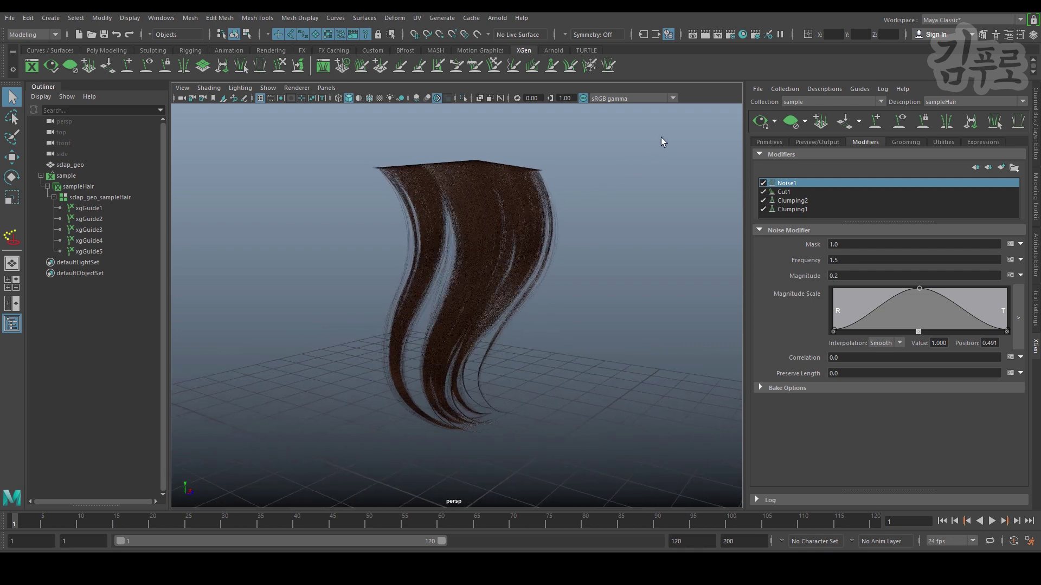
# - Start an Arnold render in the viewport and light the hair with a skydome light
pyautogui.click(297, 88)
pyautogui.click(309, 118)
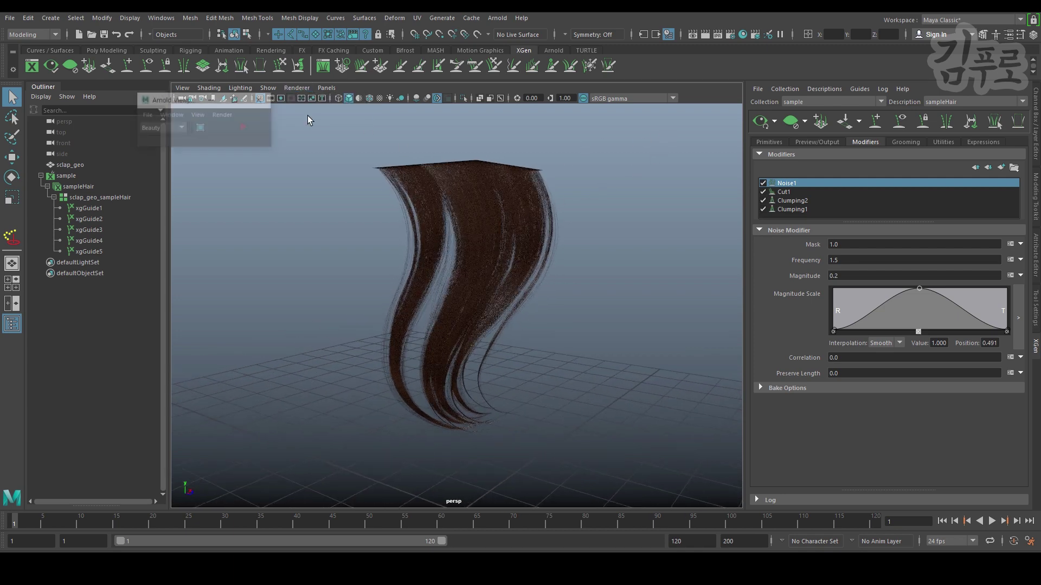
pyautogui.click(245, 127)
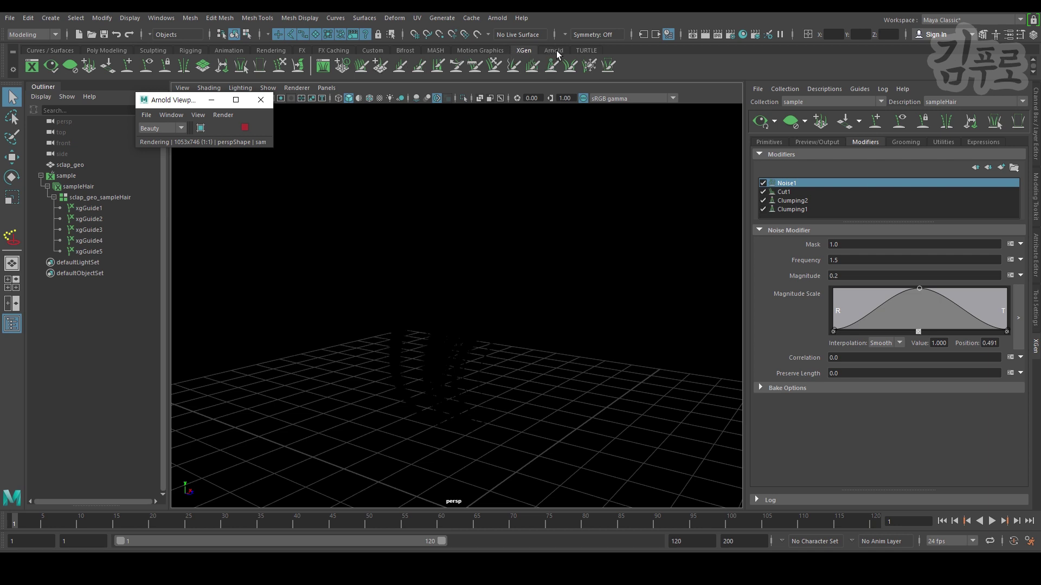
pyautogui.click(554, 51)
pyautogui.click(88, 66)
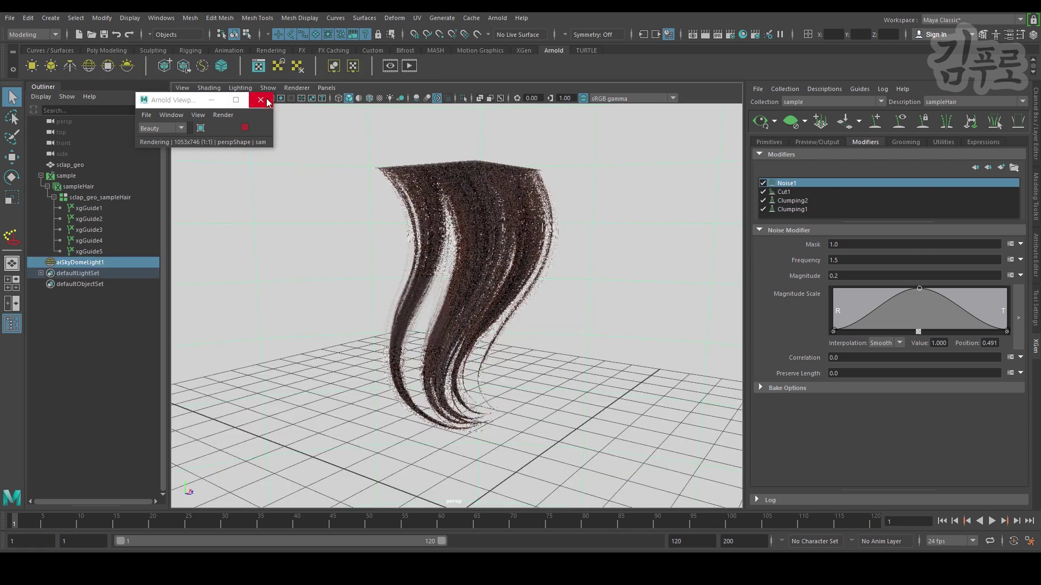
pyautogui.scroll(3, 421, 259)
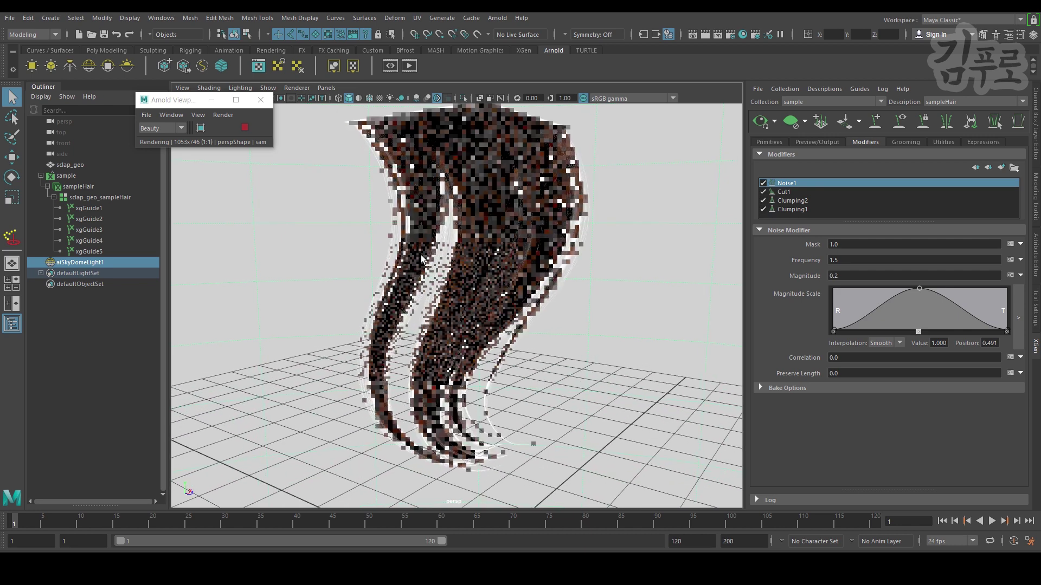
pyautogui.keyDown('alt'); pyautogui.moveTo(421, 259); pyautogui.dragTo(471, 267); pyautogui.keyUp('alt')
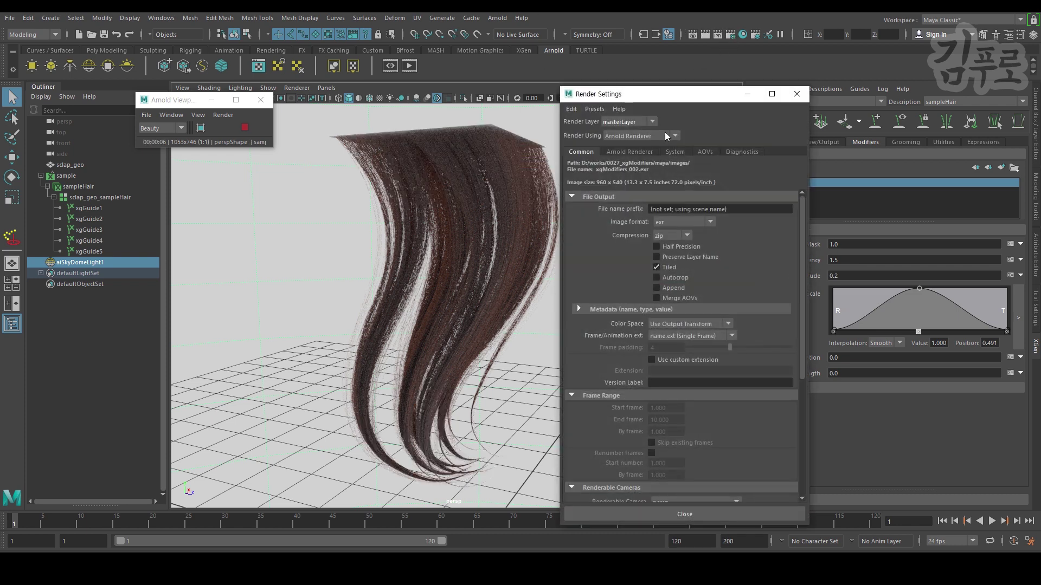
# - In the render settings, switch the render device to GPU and set the Camera (AA) samples to 10
pyautogui.click(660, 134)
pyautogui.click(711, 119)
pyautogui.click(676, 152)
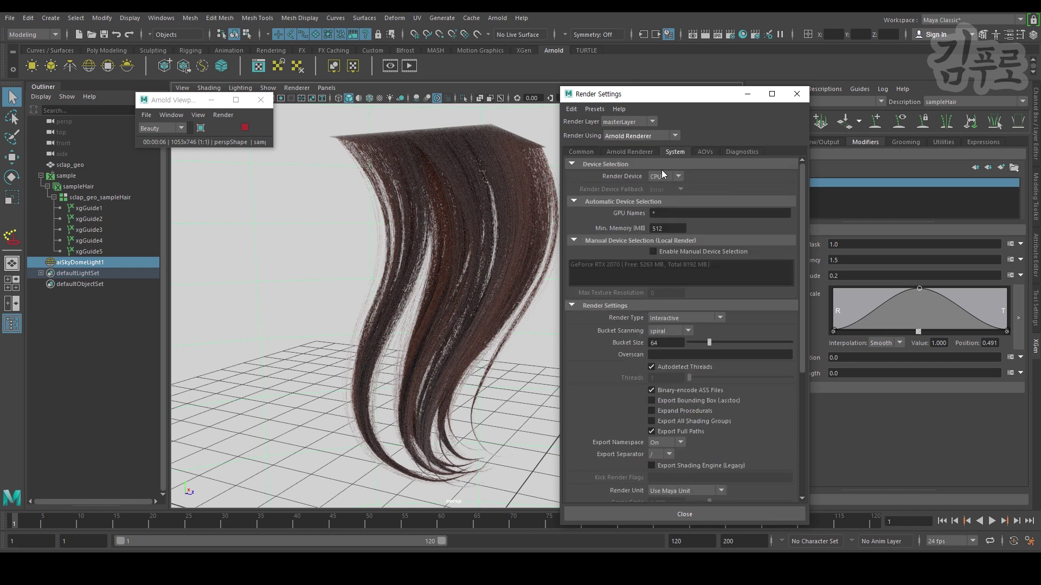
pyautogui.click(664, 176)
pyautogui.click(664, 197)
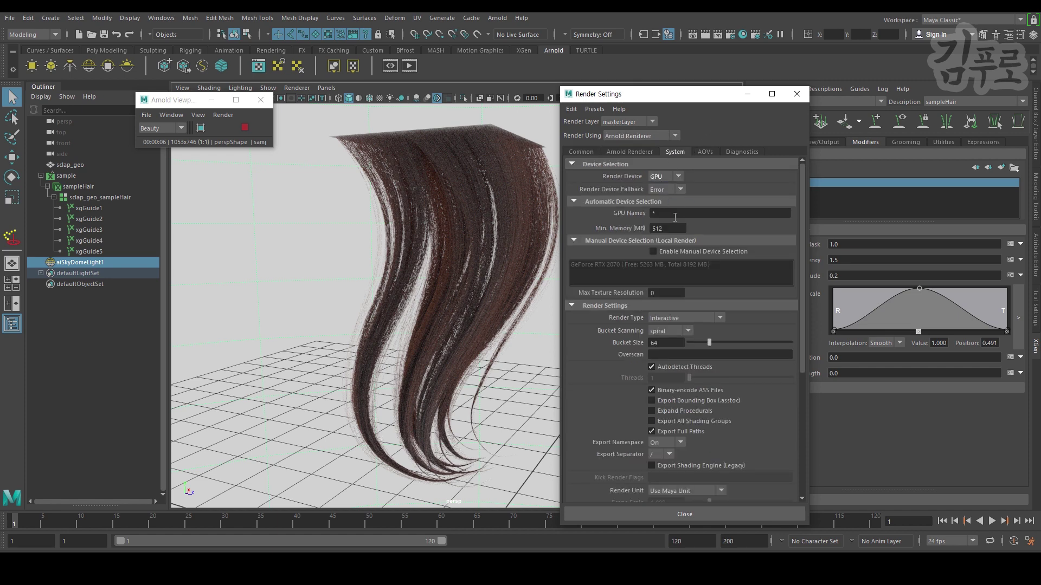
pyautogui.click(634, 150)
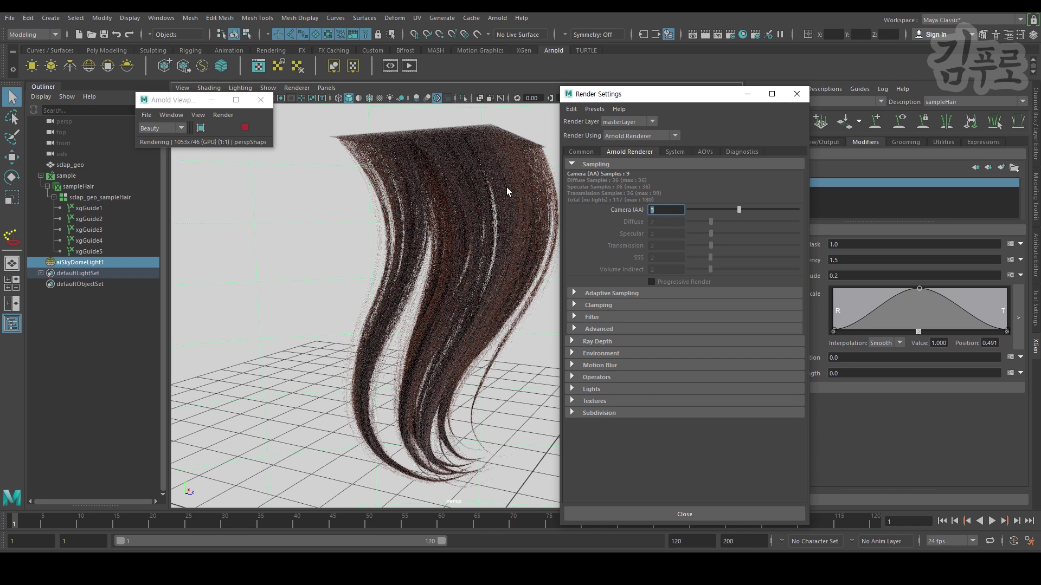
pyautogui.press('Return')
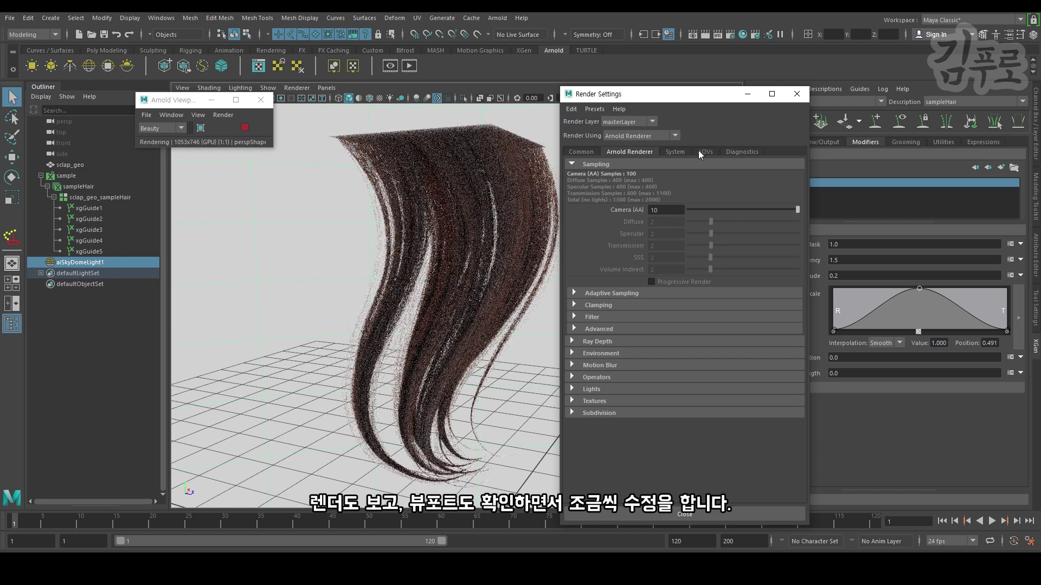
pyautogui.click(796, 94)
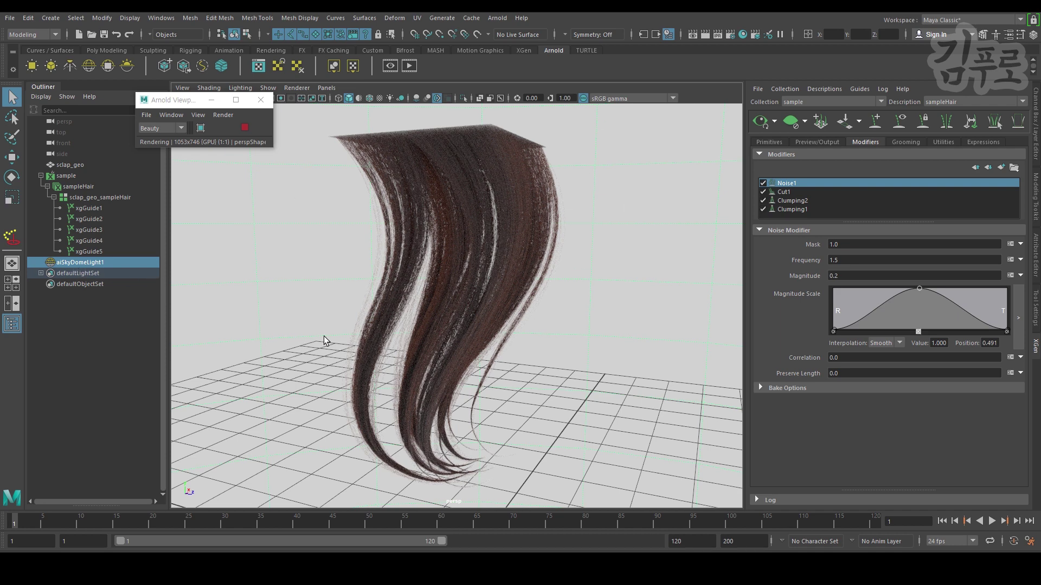
# - Raise the tip of the Clumping2 Noise Scale ramp to 0.145 and check the rendered hair
pyautogui.keyDown('alt'); pyautogui.moveTo(475, 426); pyautogui.dragTo(539, 378); pyautogui.keyUp('alt')
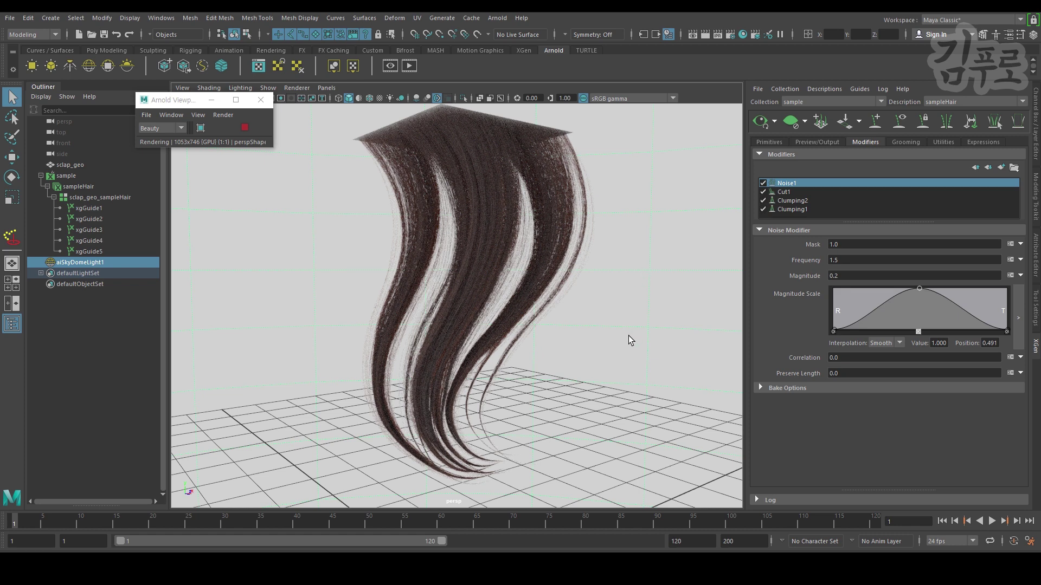
pyautogui.click(808, 200)
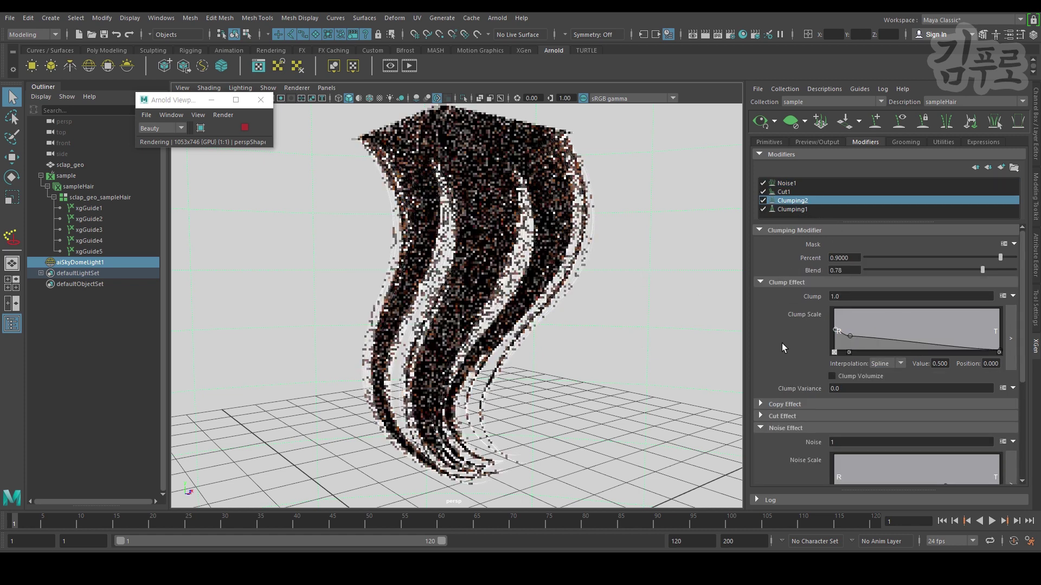
pyautogui.keyDown('alt'); pyautogui.moveTo(562, 339); pyautogui.dragTo(573, 331); pyautogui.keyUp('alt')
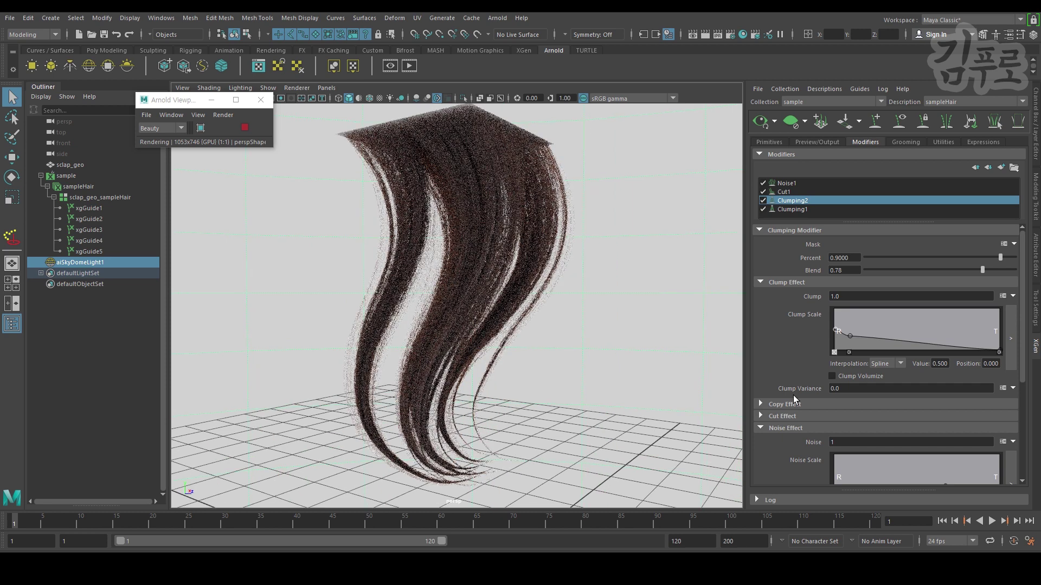
pyautogui.scroll(-2, 792, 395)
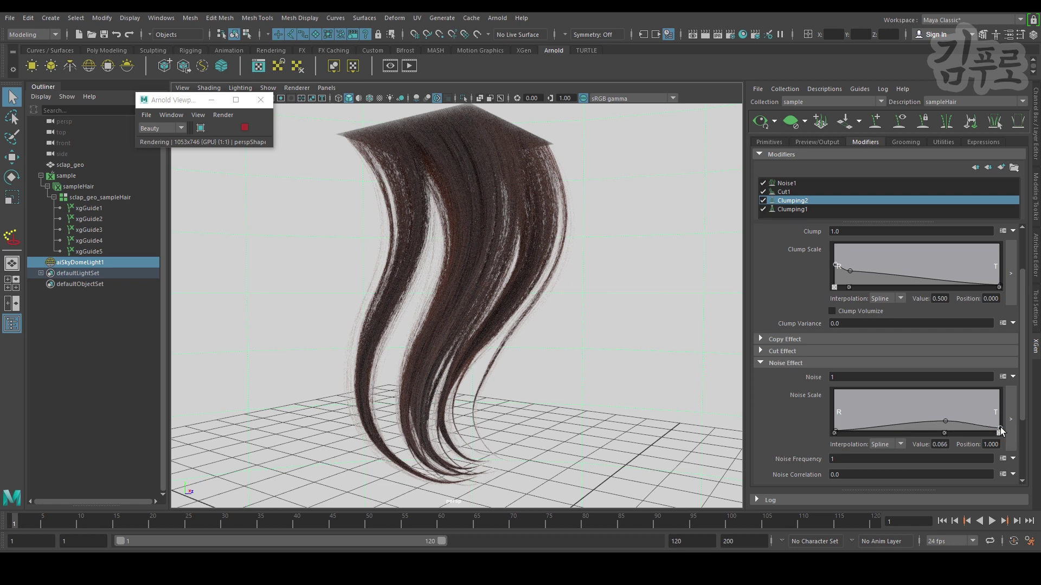
pyautogui.moveTo(999, 432); pyautogui.dragTo(1000, 427)
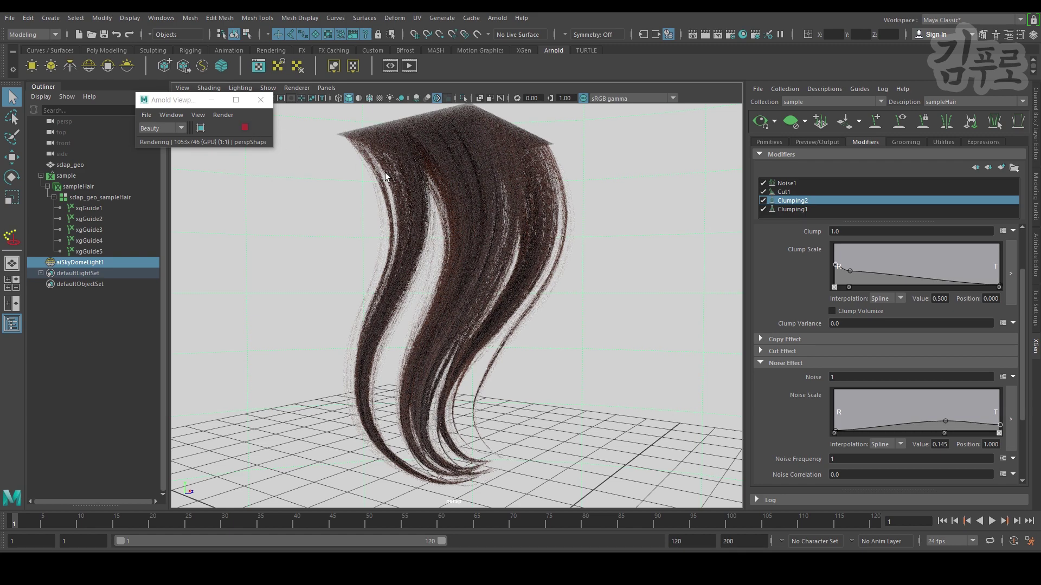
pyautogui.keyDown('alt'); pyautogui.moveTo(632, 275); pyautogui.dragTo(599, 284); pyautogui.keyUp('alt')
pyautogui.keyDown('alt'); pyautogui.moveTo(347, 294); pyautogui.dragTo(395, 287); pyautogui.keyUp('alt')
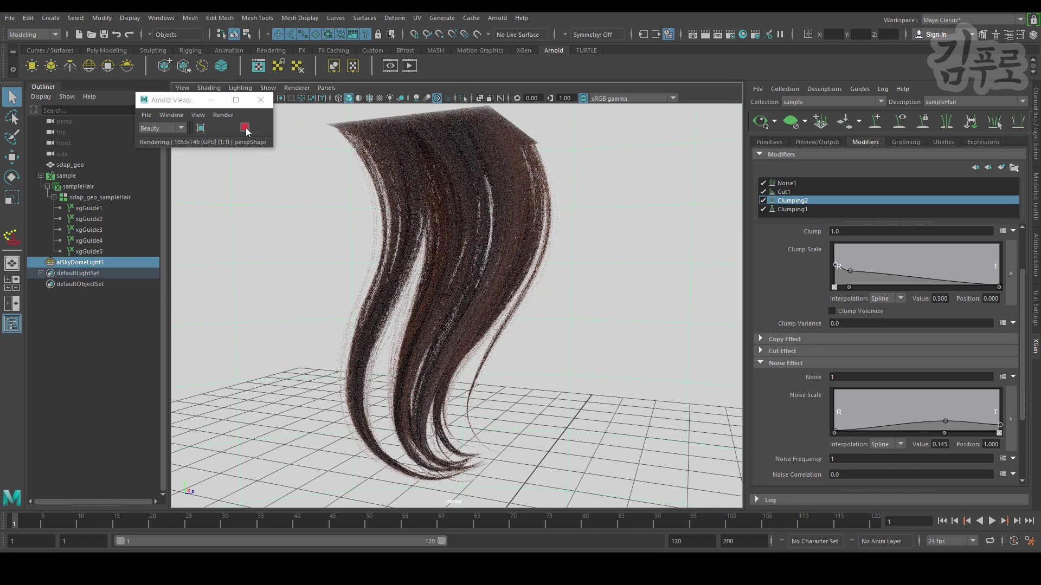
# - Stop the Arnold viewport render and hide the skydome light
pyautogui.click(245, 128)
pyautogui.click(261, 100)
pyautogui.click(74, 318)
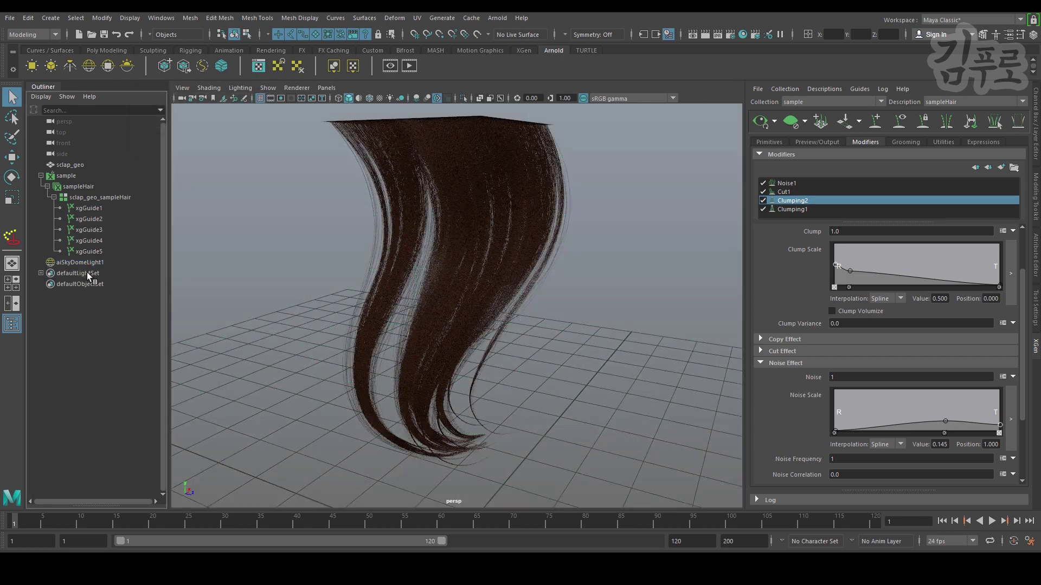
pyautogui.click(94, 261)
pyautogui.hotkey('ctrl', 'h')
# - Try a Magnitude of 0.1 on the Noise1 modifier
pyautogui.keyDown('alt'); pyautogui.moveTo(428, 372); pyautogui.dragTo(560, 356); pyautogui.keyUp('alt')
pyautogui.click(786, 183)
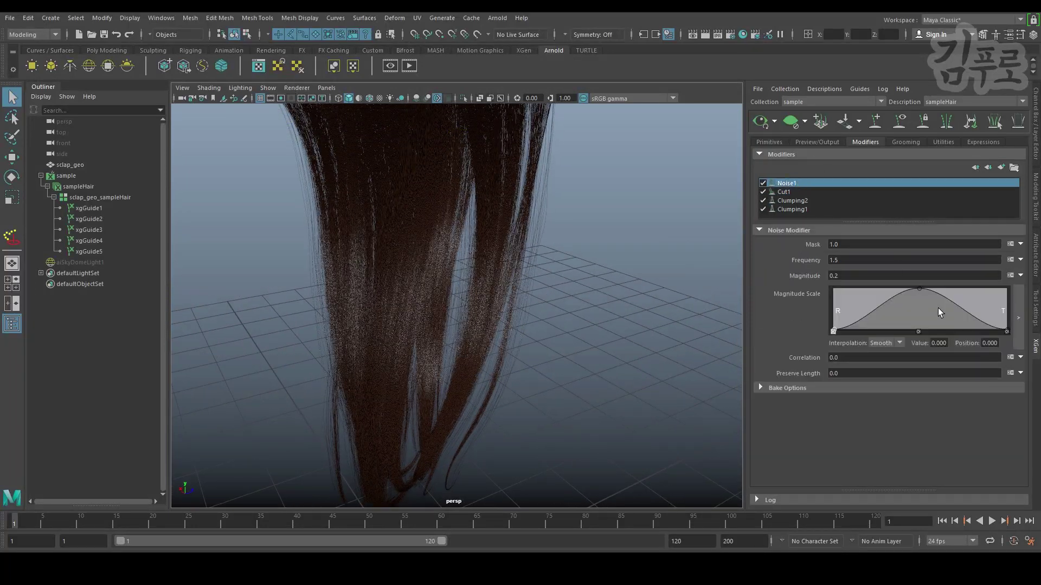
pyautogui.click(836, 276)
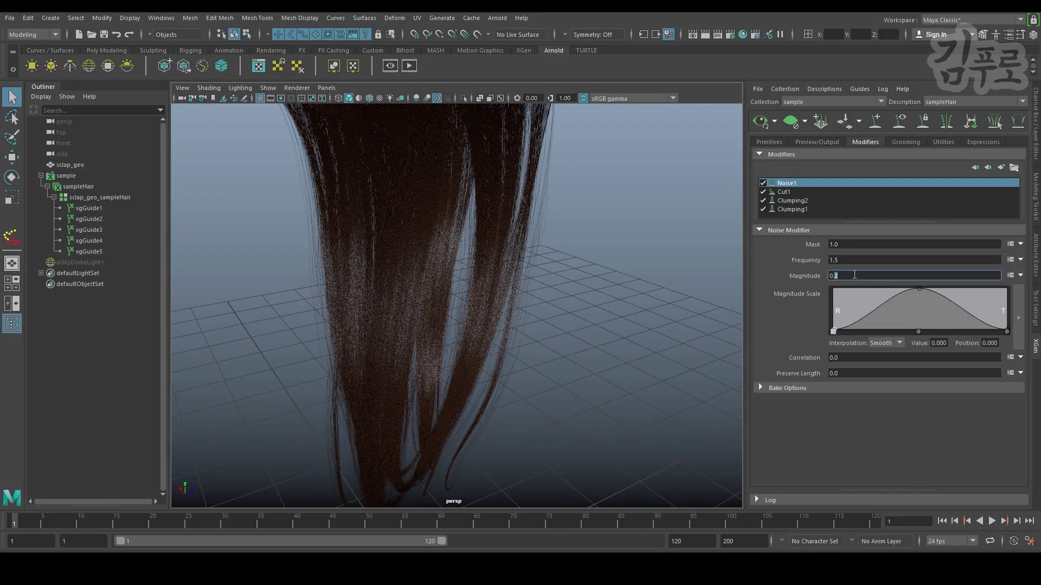
pyautogui.press('Return')
pyautogui.keyDown('alt'); pyautogui.moveTo(641, 297); pyautogui.dragTo(424, 279, button='right'); pyautogui.keyUp('alt')
pyautogui.keyDown('alt'); pyautogui.moveTo(423, 280); pyautogui.dragTo(429, 296); pyautogui.keyUp('alt')
# - Set the Noise1 Magnitude to 0.13 and check the whole hair patch
pyautogui.click(878, 274)
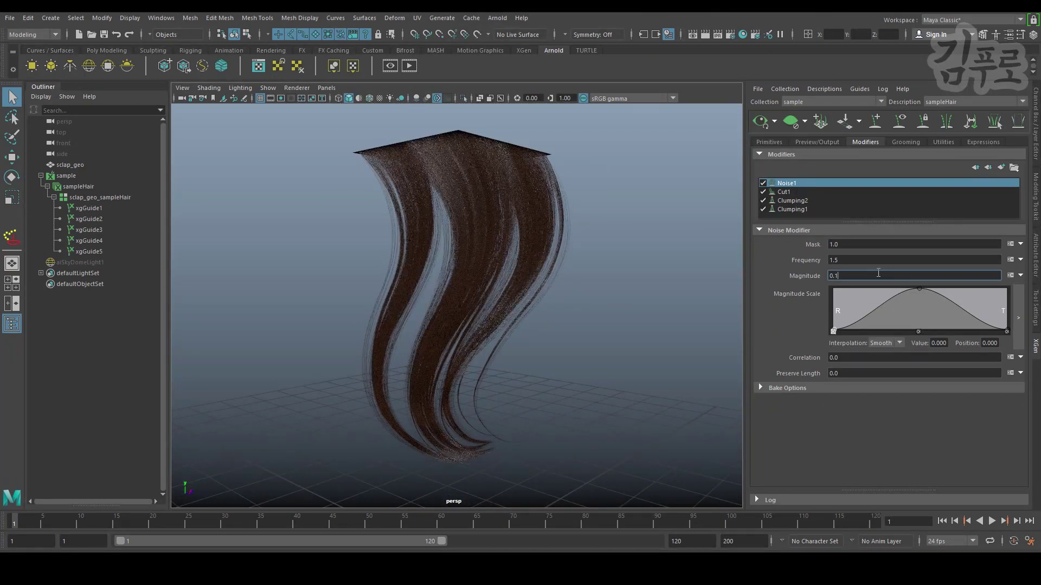
pyautogui.write('34')
pyautogui.press('BackSpace')
pyautogui.press('Return')
pyautogui.keyDown('alt'); pyautogui.moveTo(554, 300); pyautogui.dragTo(563, 307); pyautogui.keyUp('alt')
pyautogui.keyDown('alt'); pyautogui.moveTo(563, 308); pyautogui.dragTo(694, 241, button='right'); pyautogui.keyUp('alt')
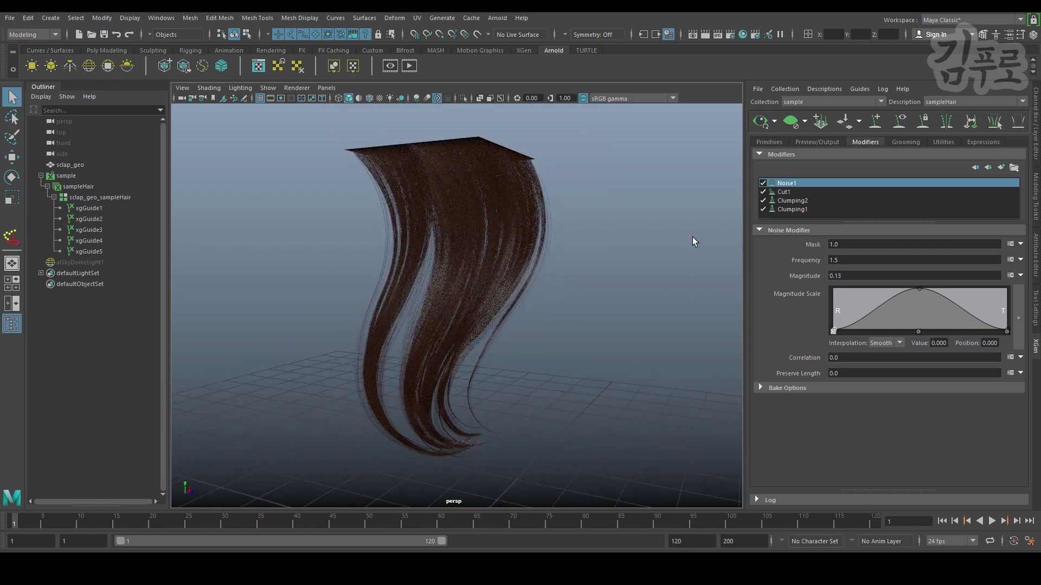
# - Turn off the Noise1, Cut1, Clumping2 and Clumping1 modifiers to examine the unmodified hair
pyautogui.click(762, 184)
pyautogui.click(763, 192)
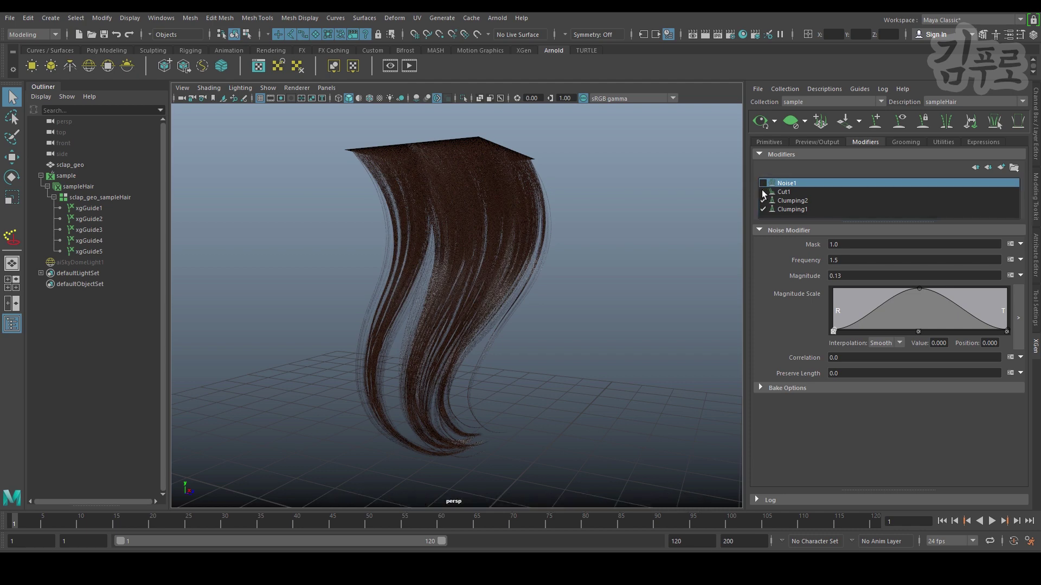
pyautogui.click(763, 200)
pyautogui.click(762, 209)
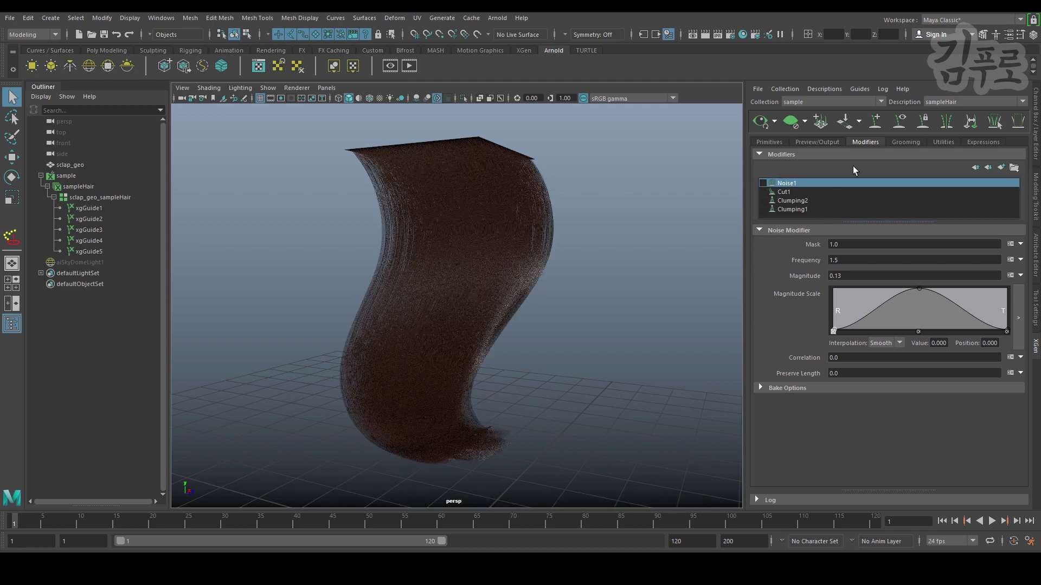
# - Re-enable Clumping1, Clumping2, Cut1 and Noise1 one at a time to examine what each modifier adds to the hair
pyautogui.click(762, 209)
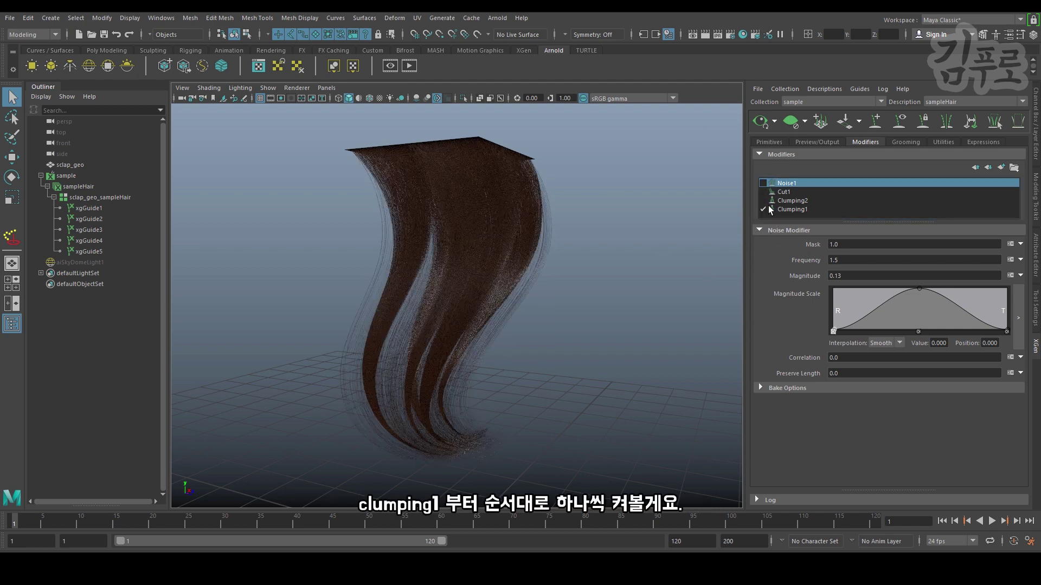
pyautogui.click(762, 201)
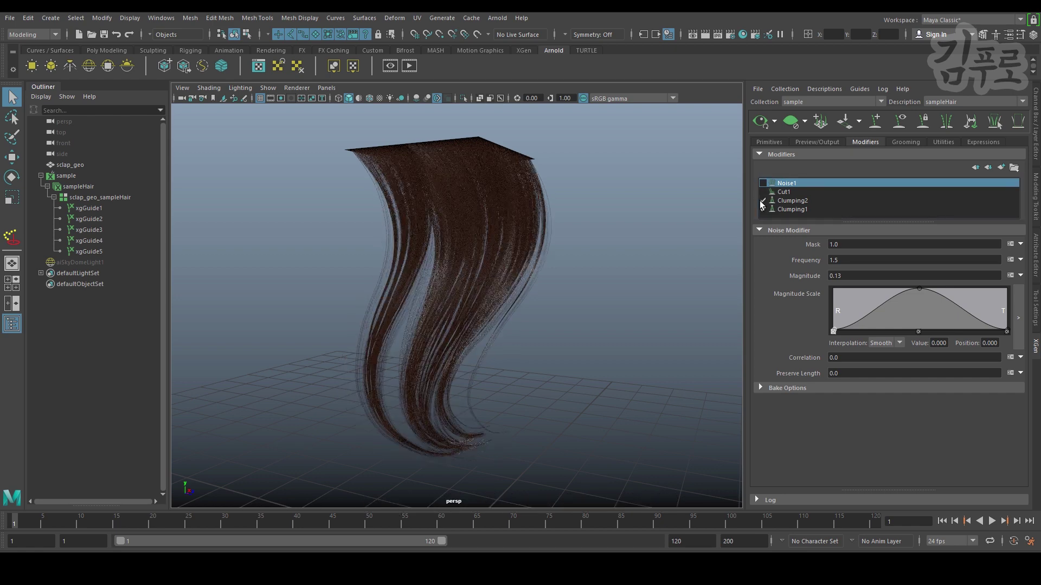
pyautogui.click(763, 193)
pyautogui.click(763, 183)
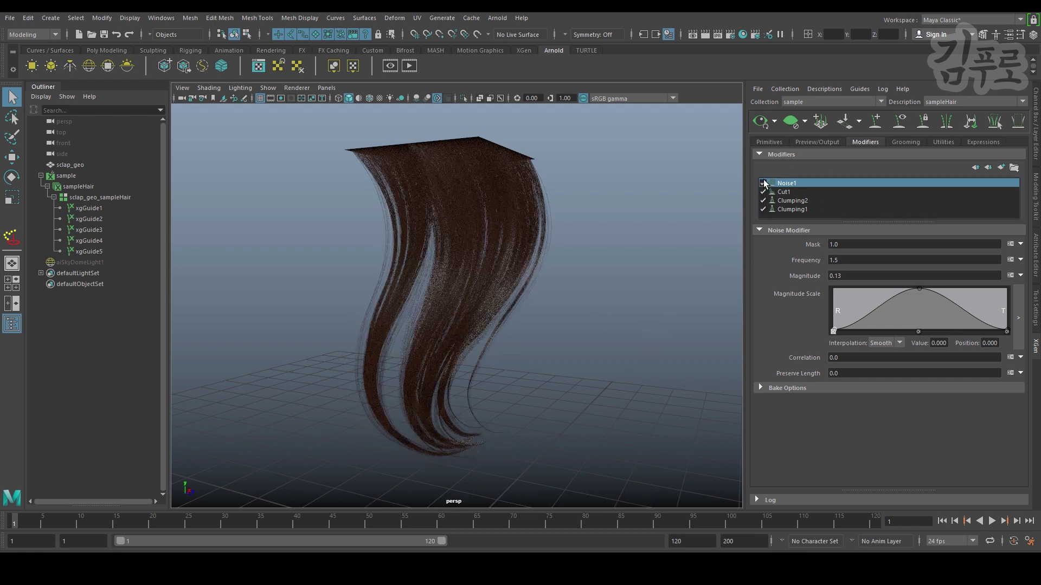
pyautogui.keyDown('alt'); pyautogui.moveTo(531, 293); pyautogui.dragTo(509, 293); pyautogui.keyUp('alt')
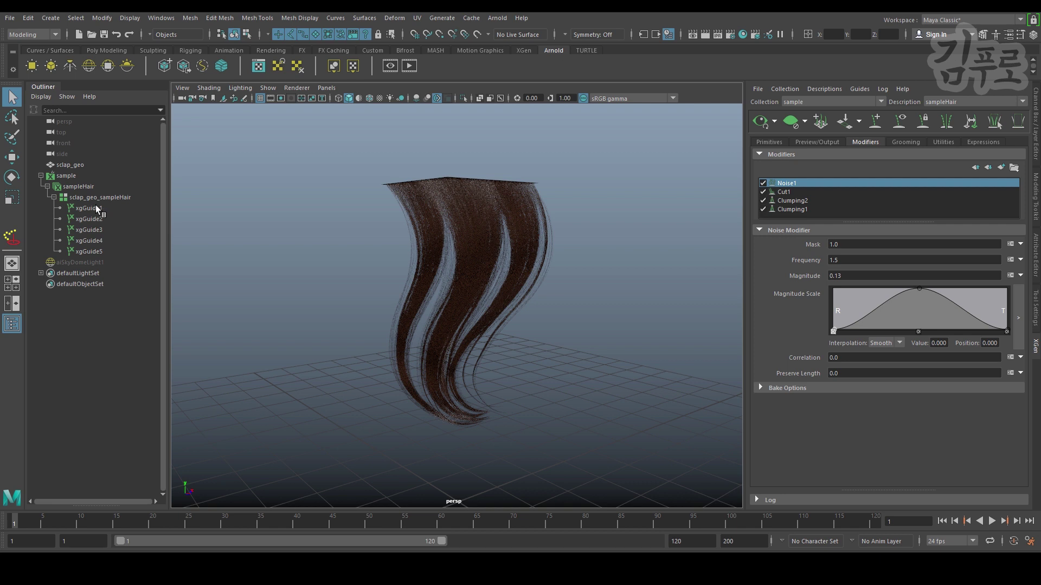
# - Duplicate the sampleHair description within the sample collection as sampleHair_flyaways, including its patch bindings
pyautogui.click(784, 89)
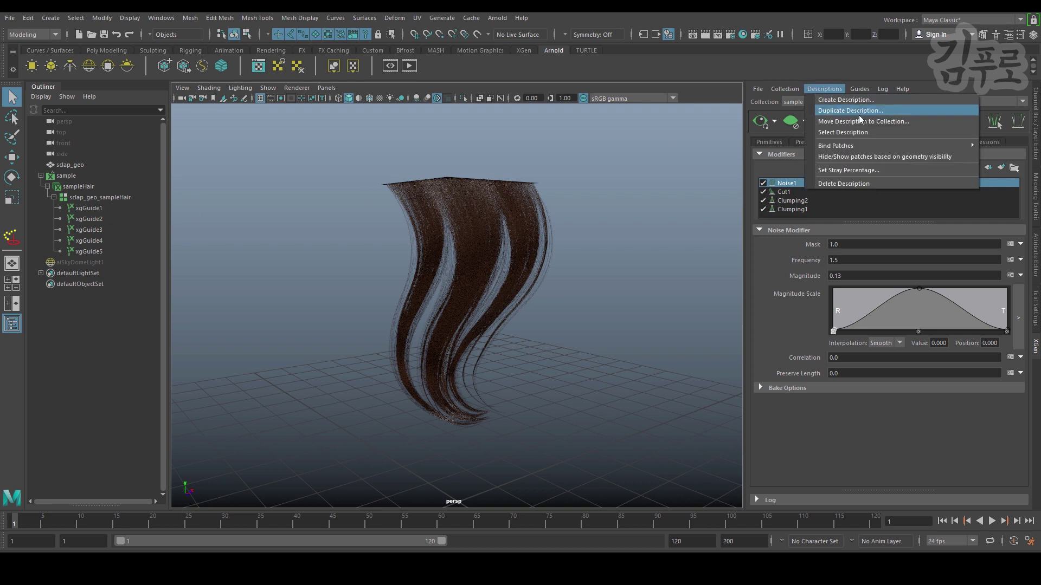
pyautogui.click(741, 131)
pyautogui.click(824, 89)
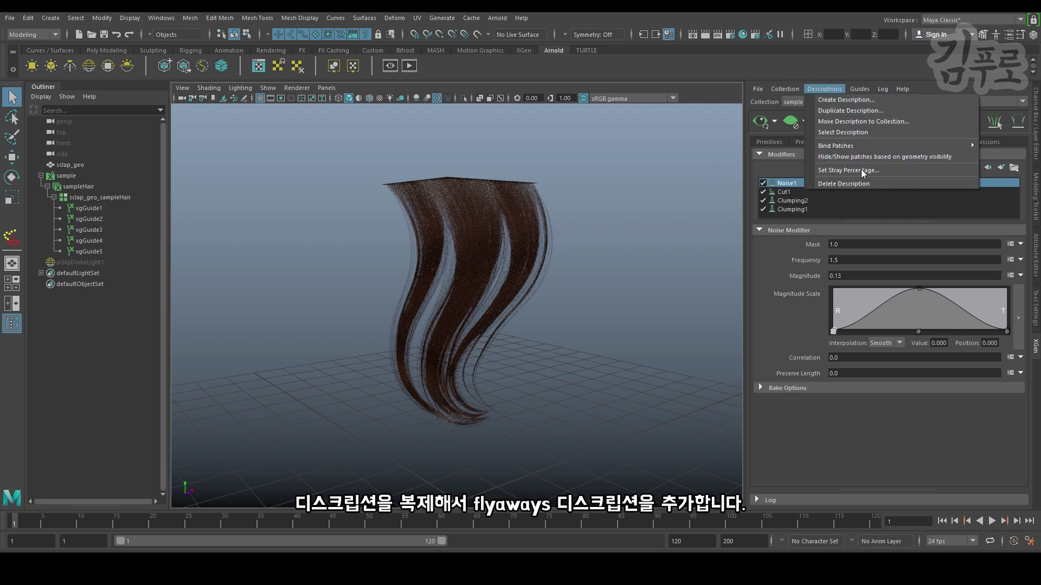
pyautogui.click(849, 111)
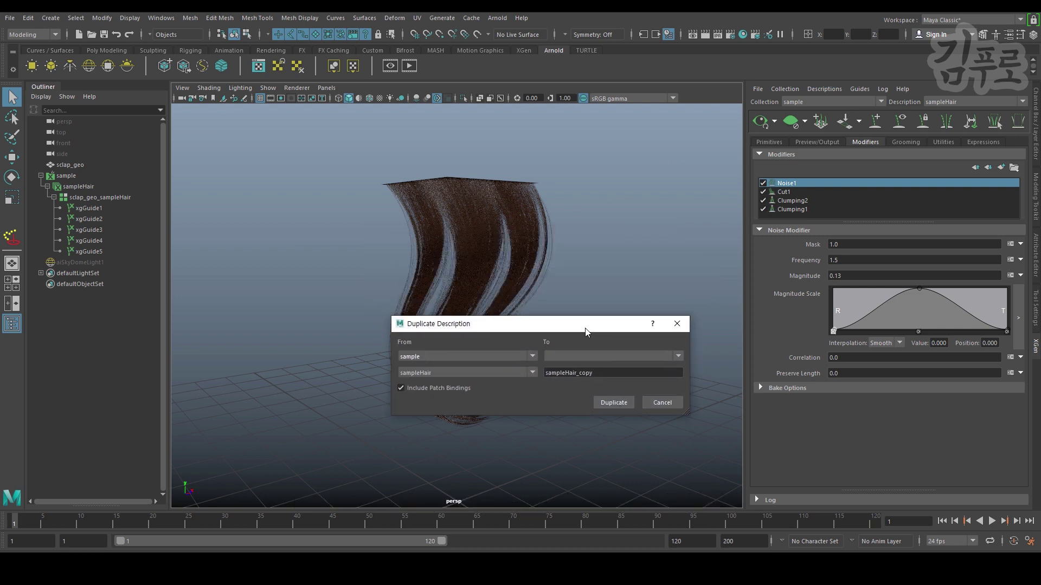
pyautogui.click(571, 378)
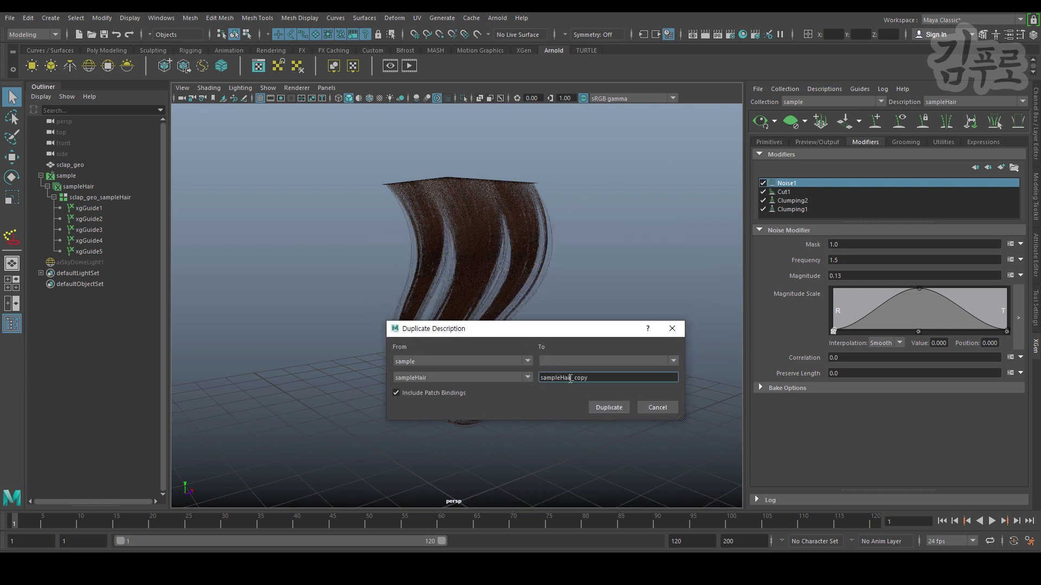
pyautogui.moveTo(577, 379); pyautogui.dragTo(698, 386)
pyautogui.press('BackSpace')
pyautogui.press('BackSpace')
pyautogui.press('BackSpace')
pyautogui.press('BackSpace')
pyautogui.write('r_flyaways')
pyautogui.click(592, 407)
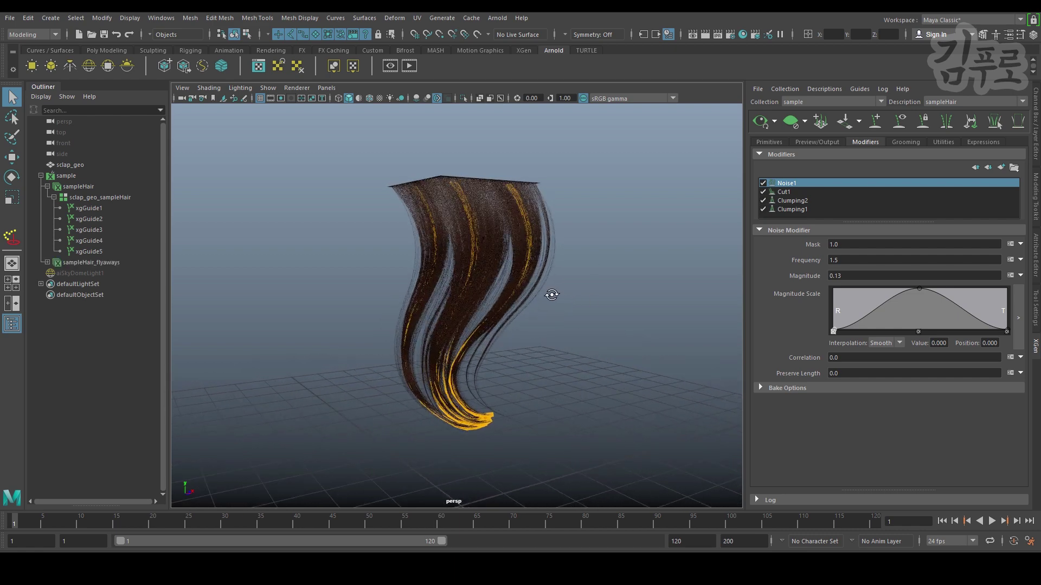
# - Clear the hair preview and add the flyaways guides xgGuide6 to xgGuide10 to the sample_GUIDES display layer
pyautogui.click(790, 122)
pyautogui.click(775, 123)
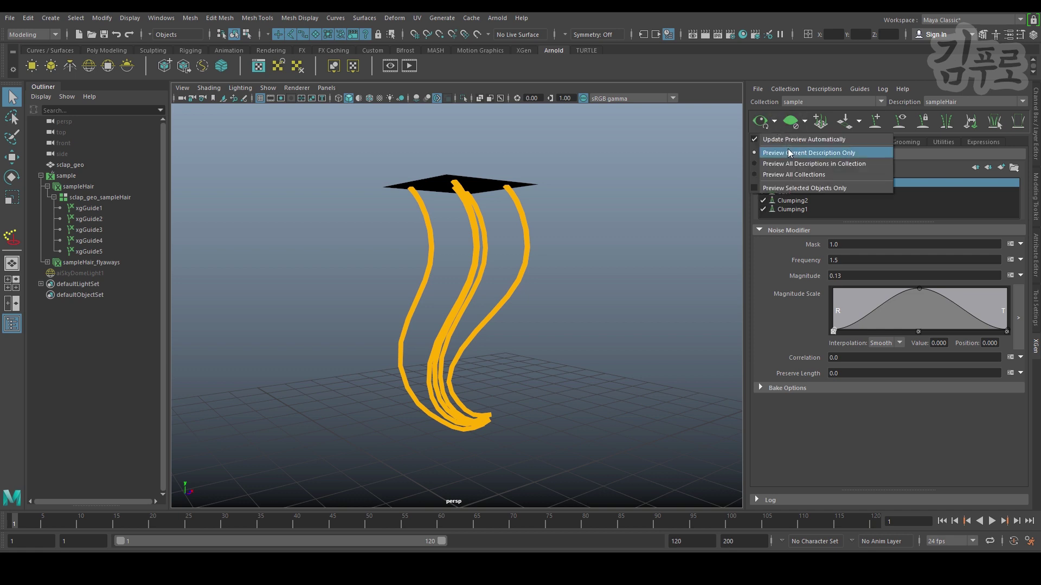
pyautogui.click(47, 262)
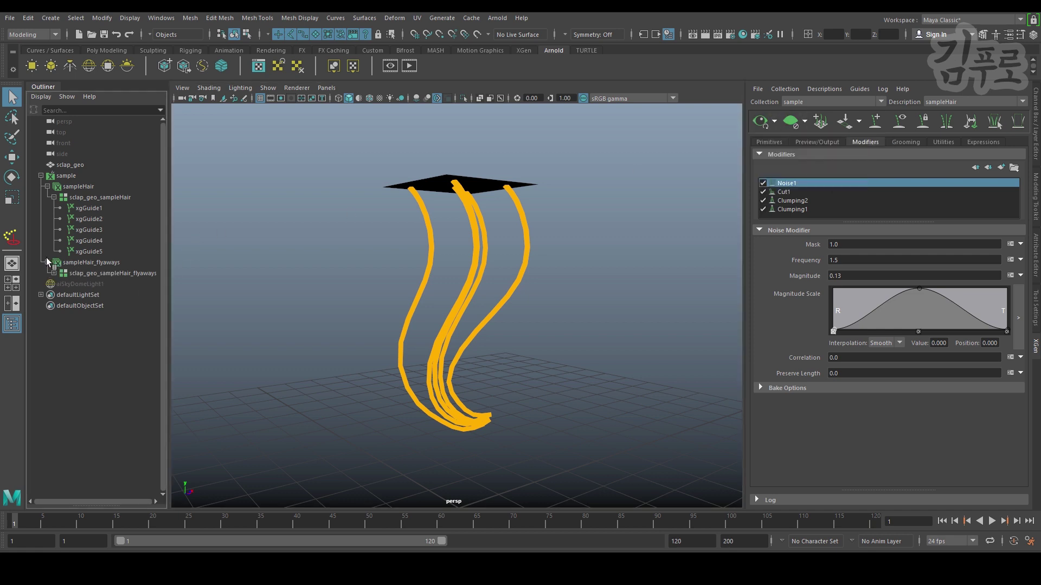
pyautogui.click(53, 273)
pyautogui.moveTo(100, 282); pyautogui.dragTo(103, 332)
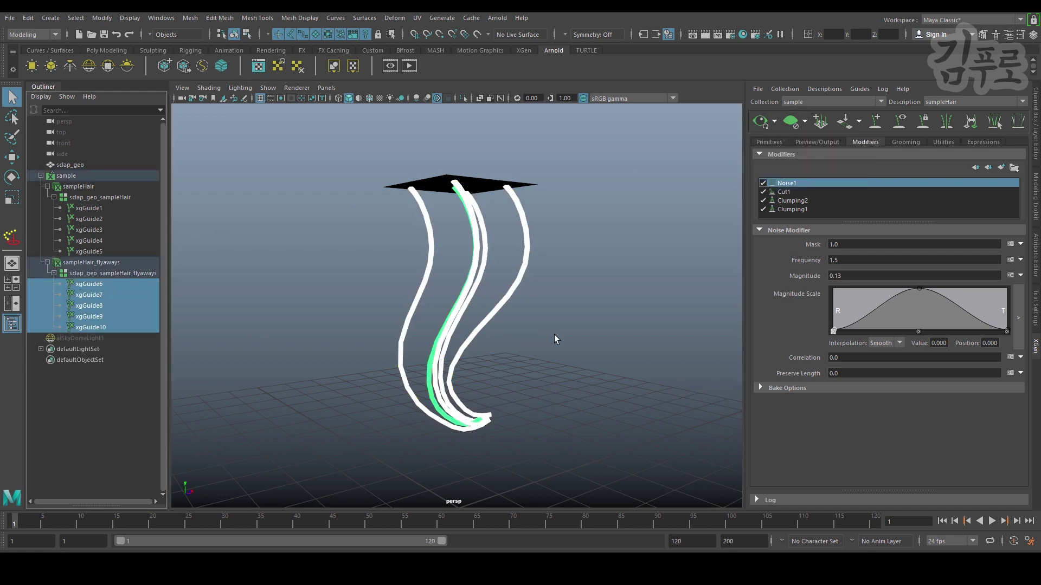
pyautogui.hotkey('ctrl', 'a')
pyautogui.hotkey('ctrl', 'a')
pyautogui.rightClick(970, 390)
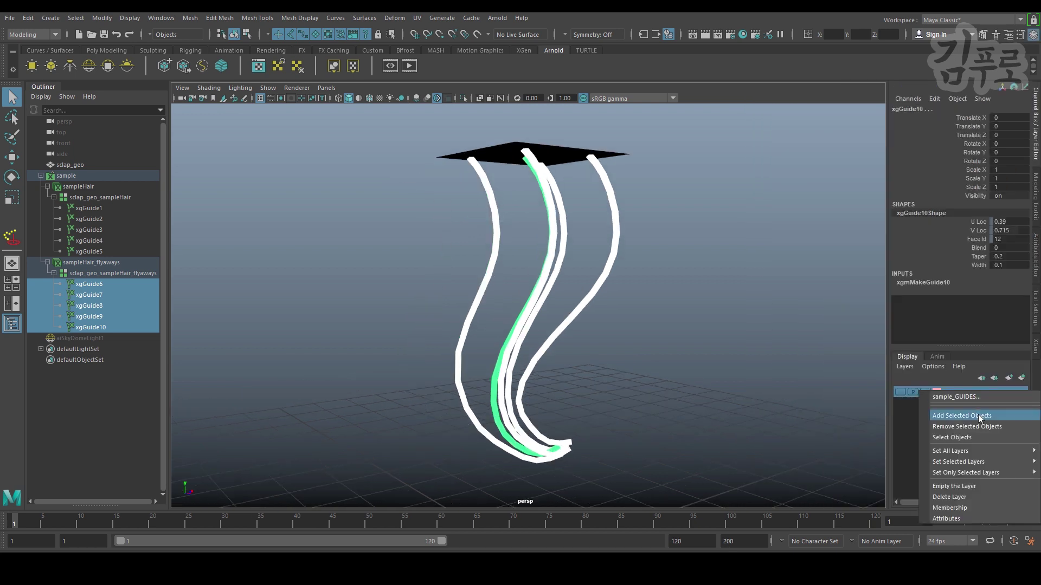
pyautogui.click(978, 415)
# - Limit the XGen preview to the current description and make sampleHair_flyaways the active description
pyautogui.click(1033, 350)
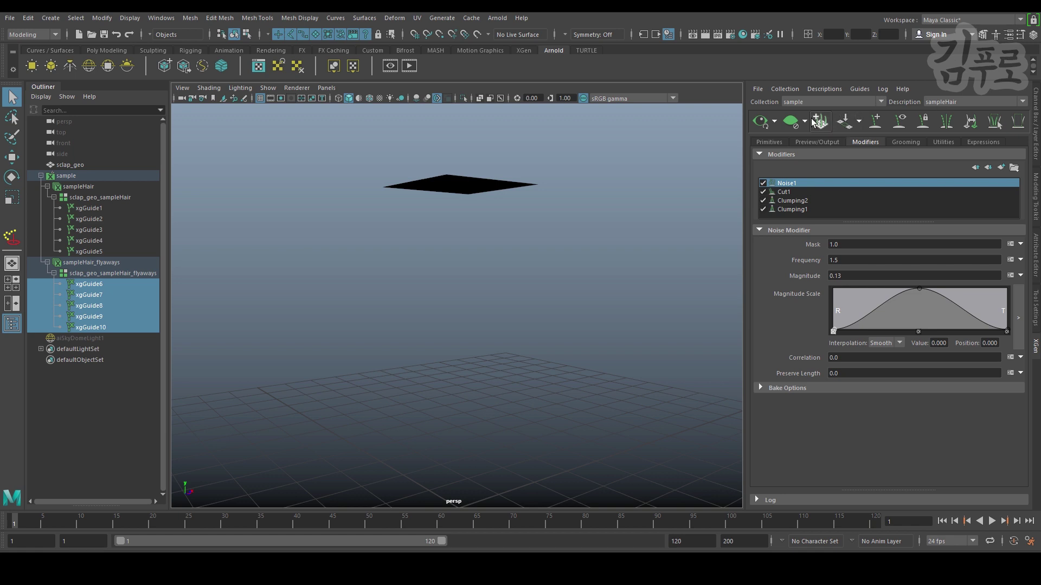
pyautogui.click(775, 121)
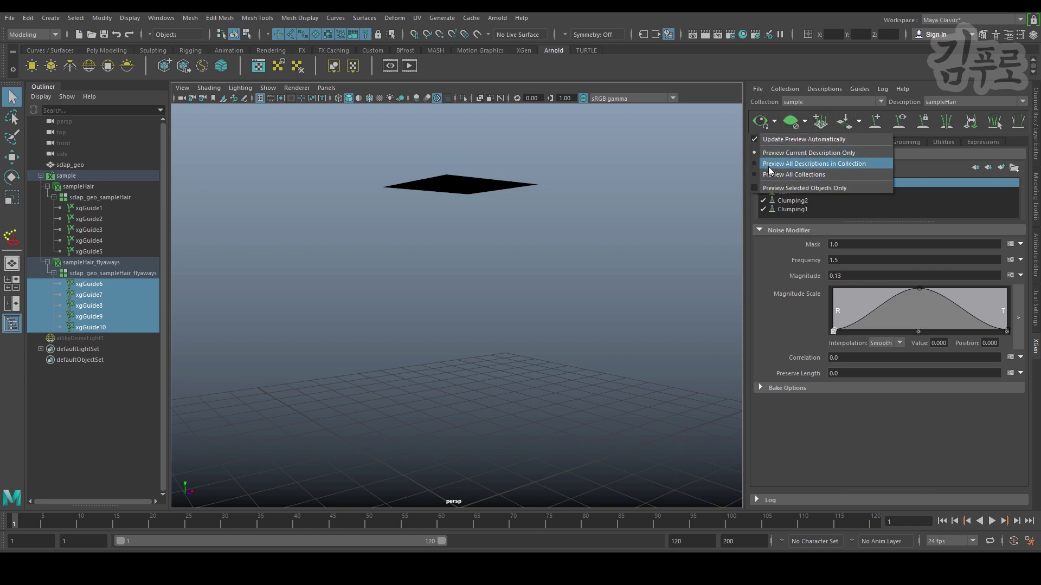
pyautogui.click(784, 153)
pyautogui.click(993, 106)
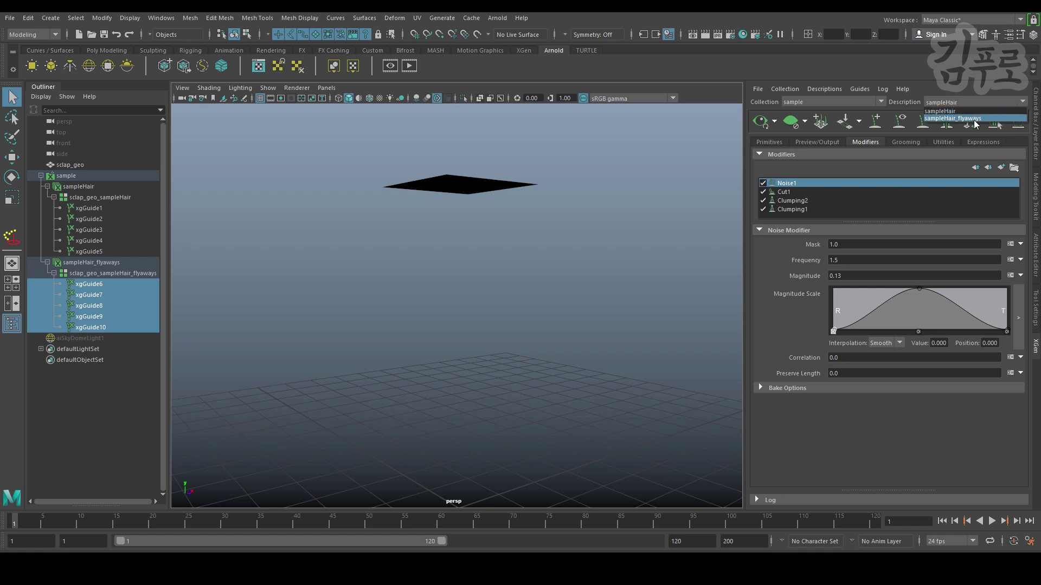
pyautogui.click(974, 119)
# - Try a generator Density of 200 on the flyaways description and inspect the strands up close
pyautogui.click(770, 142)
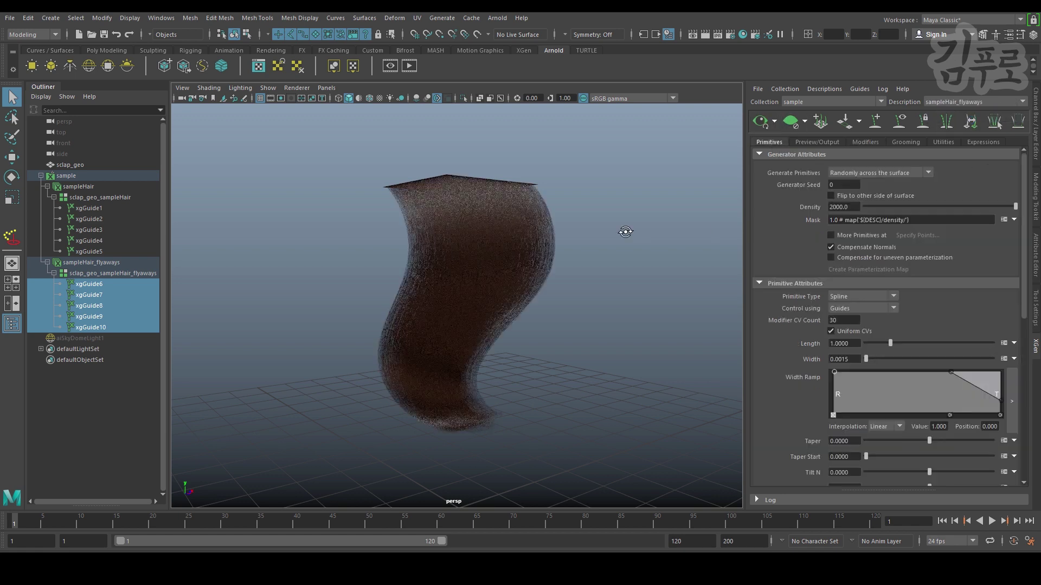
pyautogui.moveTo(847, 207); pyautogui.dragTo(681, 191)
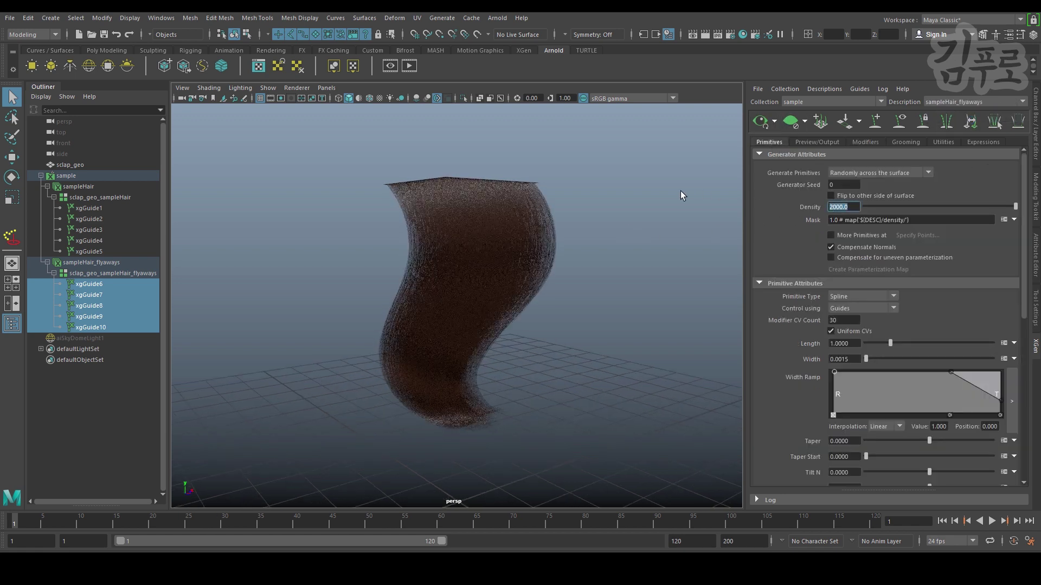
pyautogui.write('200')
pyautogui.press('Return')
pyautogui.scroll(6, 622, 193)
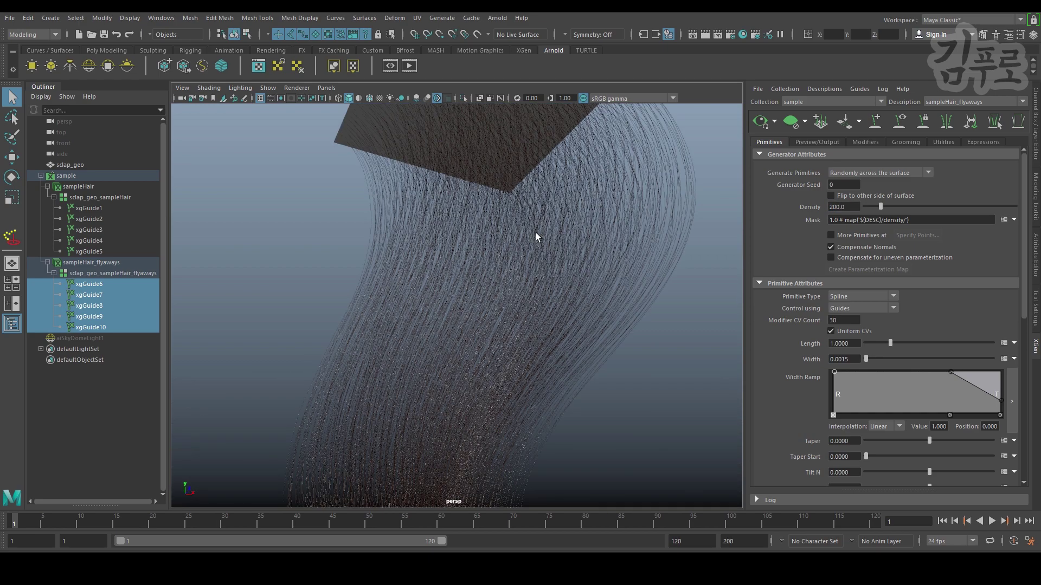
# - Set the flyaways description's generator Density to 100 and check the whole patch
pyautogui.doubleClick(851, 207)
pyautogui.write('100')
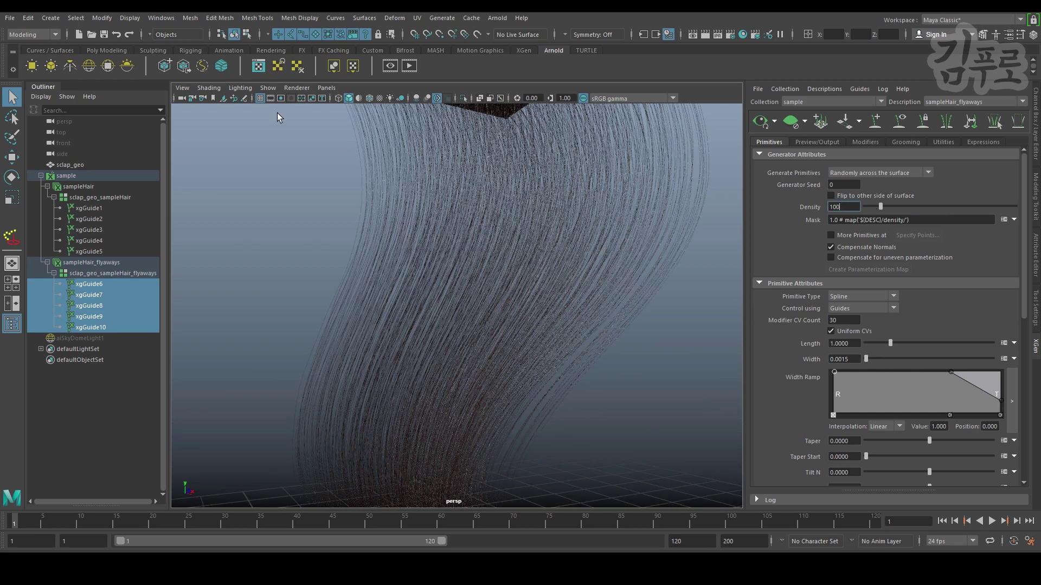
pyautogui.press('Return')
pyautogui.scroll(-8, 345, 246)
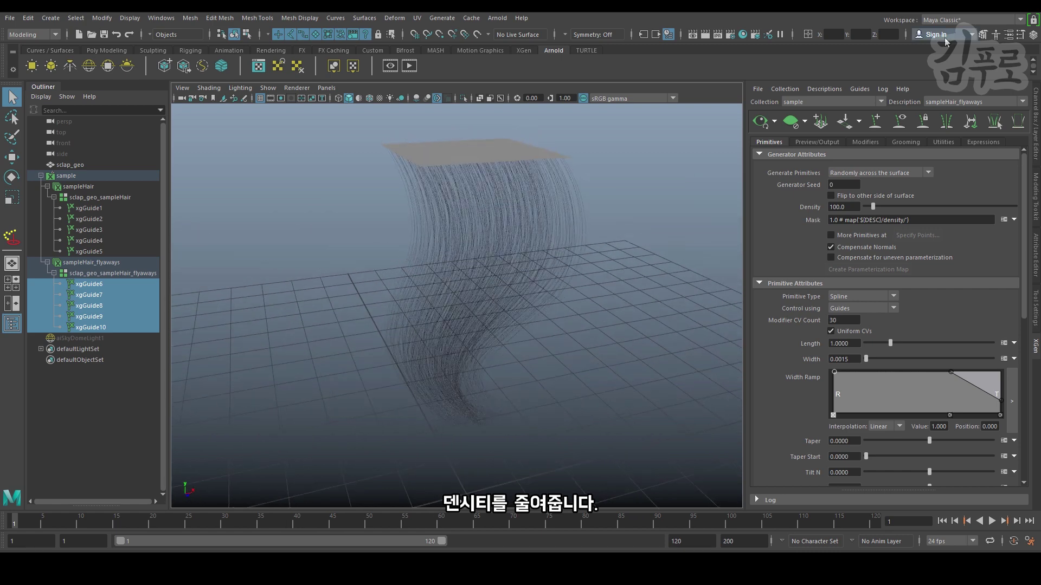
# - Preview all descriptions in the collection so the flyaways are displayed together with the main hair
pyautogui.click(790, 126)
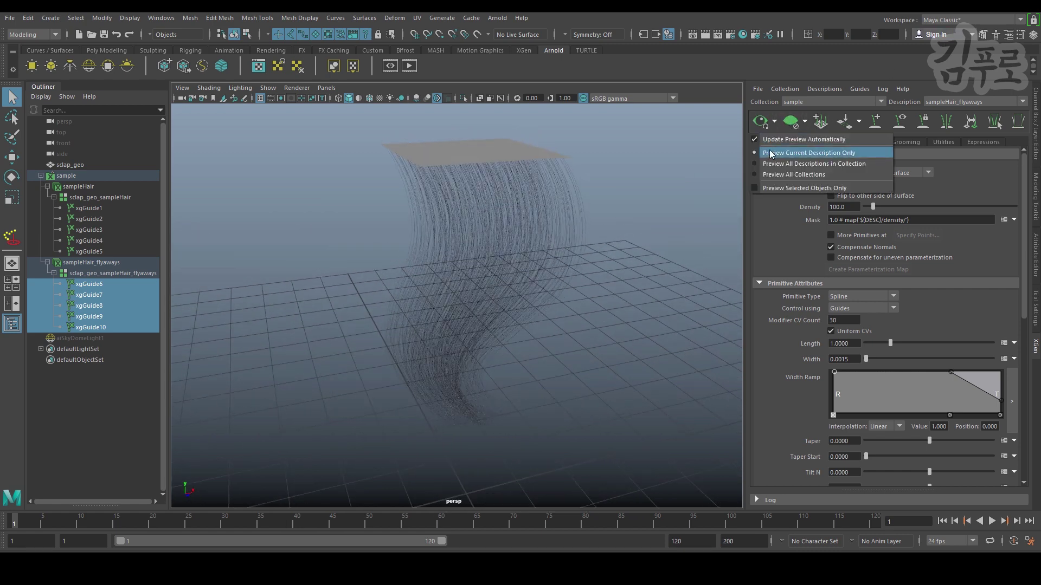
pyautogui.click(775, 164)
pyautogui.click(761, 121)
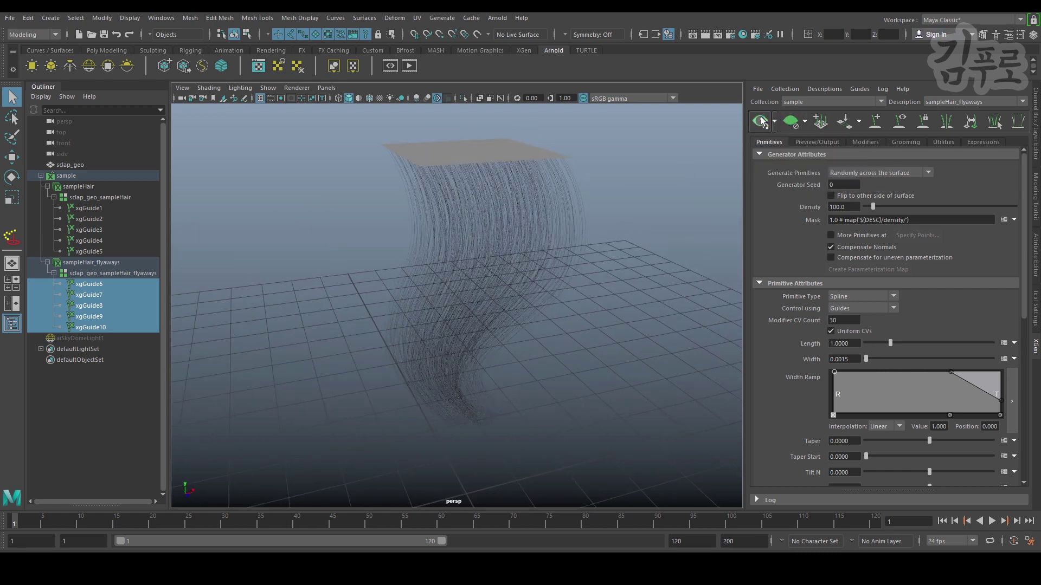
pyautogui.scroll(5, 599, 177)
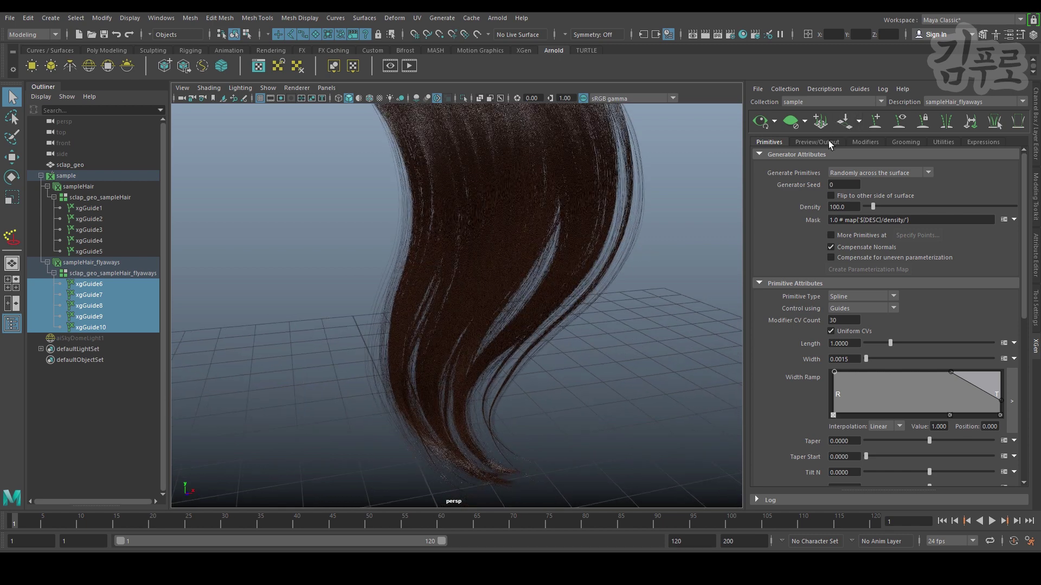
# - Turn off Cut1, Clumping2 and Clumping1 on the flyaways description, leaving only Noise1 active
pyautogui.click(865, 142)
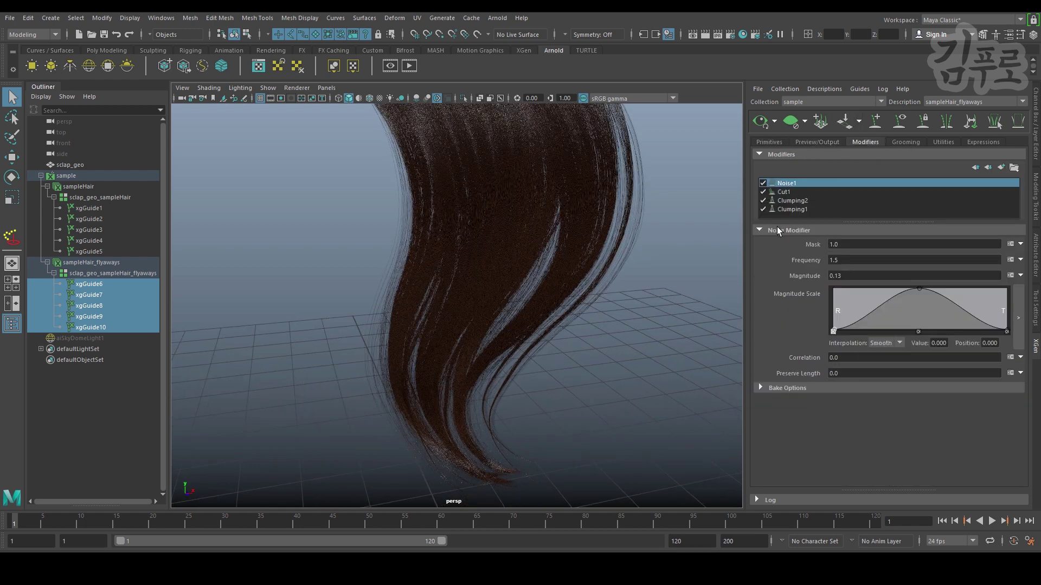
pyautogui.click(761, 182)
pyautogui.click(760, 181)
pyautogui.keyDown('alt'); pyautogui.moveTo(617, 187); pyautogui.dragTo(592, 209); pyautogui.keyUp('alt')
pyautogui.keyDown('alt'); pyautogui.moveTo(592, 209); pyautogui.dragTo(581, 200, button='middle'); pyautogui.keyUp('alt')
pyautogui.keyDown('alt'); pyautogui.moveTo(582, 200); pyautogui.dragTo(581, 222); pyautogui.keyUp('alt')
# - Try Magnitude values of 1 and 2 on the flyaways Noise1 modifier
pyautogui.click(848, 260)
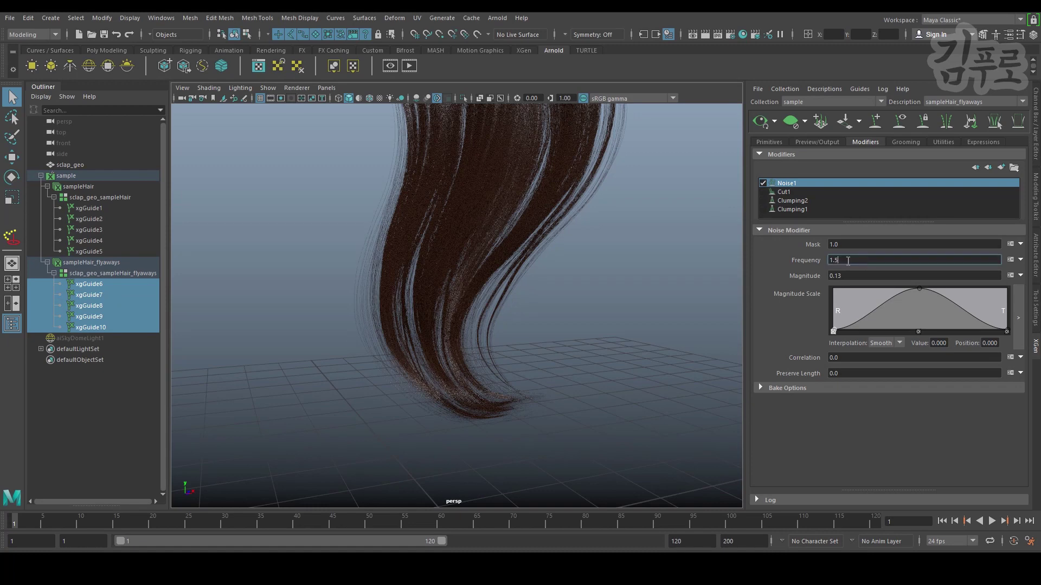
pyautogui.press('Tab')
pyautogui.write('1')
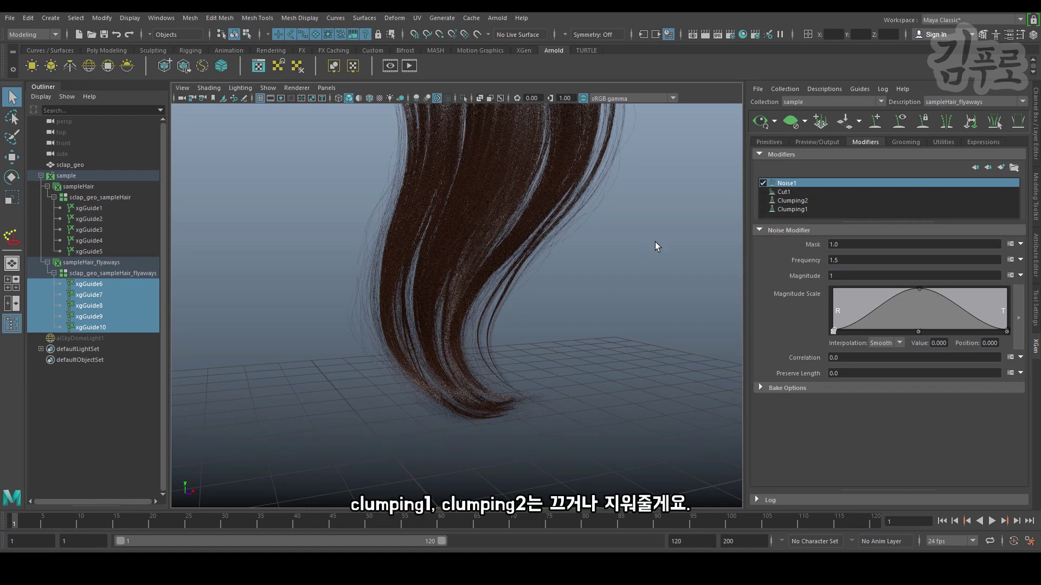
pyautogui.press('Return')
pyautogui.moveTo(846, 276); pyautogui.dragTo(752, 272)
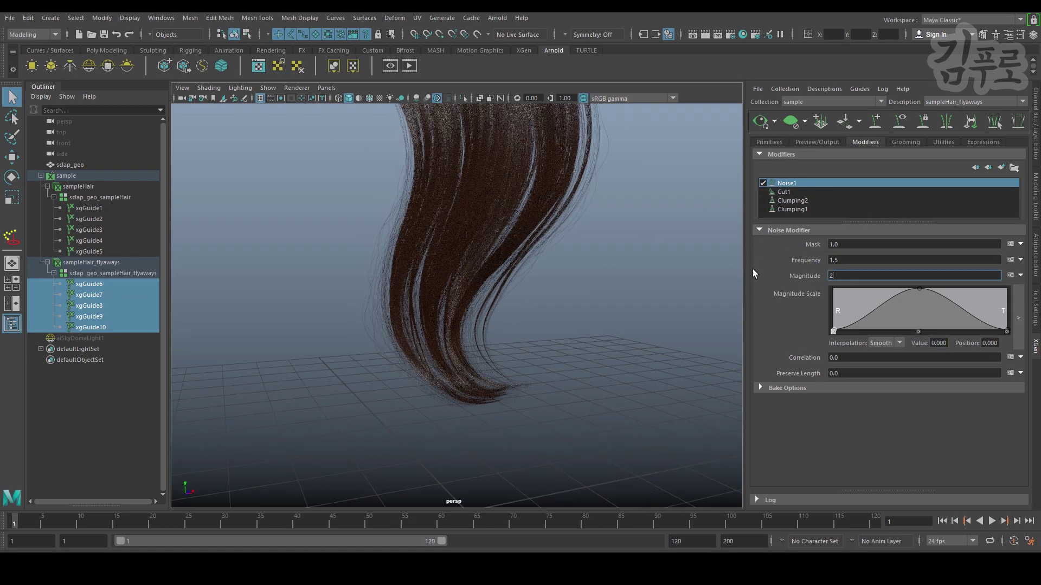
pyautogui.write('2')
pyautogui.press('Return')
# - Set the Magnitude of the flyaways Noise1 modifier to 5
pyautogui.moveTo(870, 277); pyautogui.dragTo(675, 250)
pyautogui.write('5')
pyautogui.press('Return')
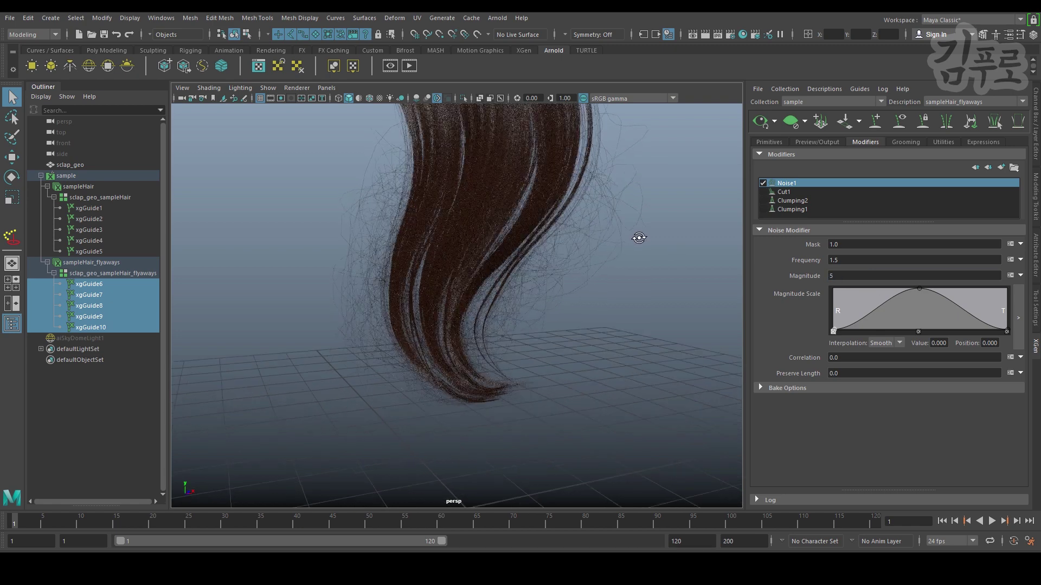
# - Try a Frequency of 0.1 on the flyaways Noise1 modifier
pyautogui.moveTo(867, 260); pyautogui.dragTo(677, 230)
pyautogui.write('0.1')
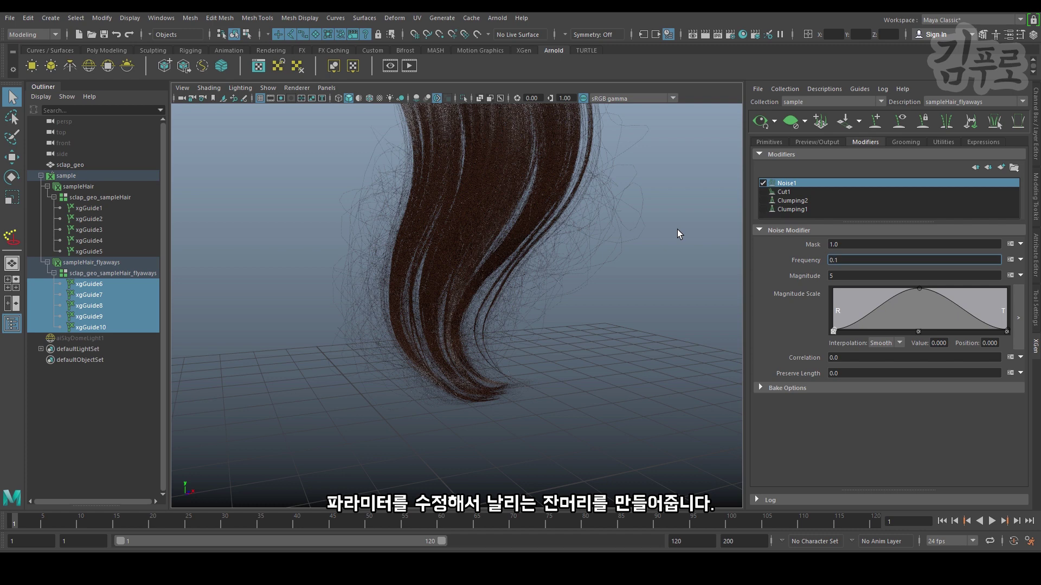
pyautogui.press('Return')
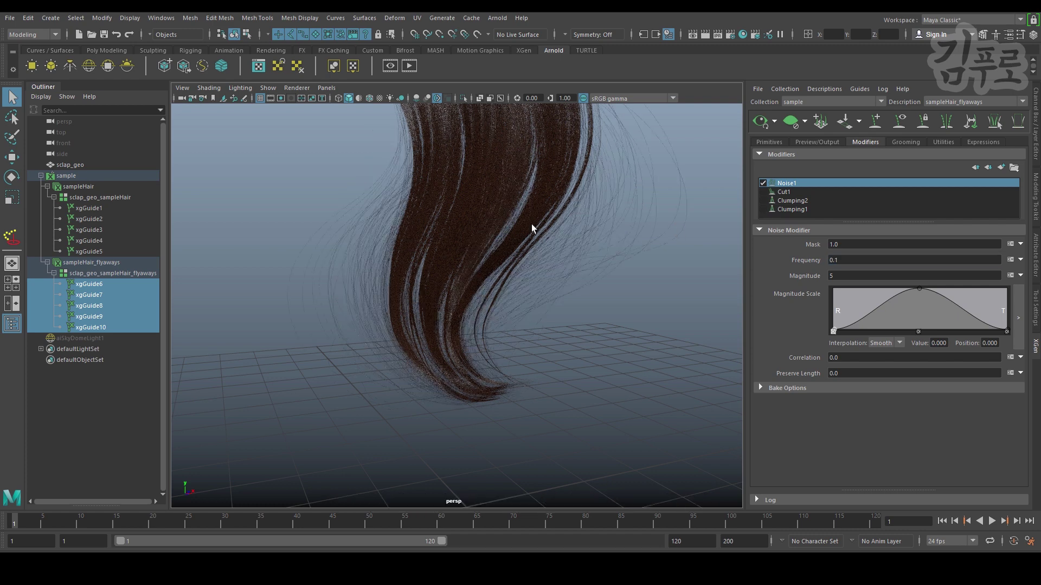
# - Set the flyaways Noise1 Frequency to 0.2 and inspect the stray hairs around the lock
pyautogui.moveTo(878, 260); pyautogui.dragTo(483, 224)
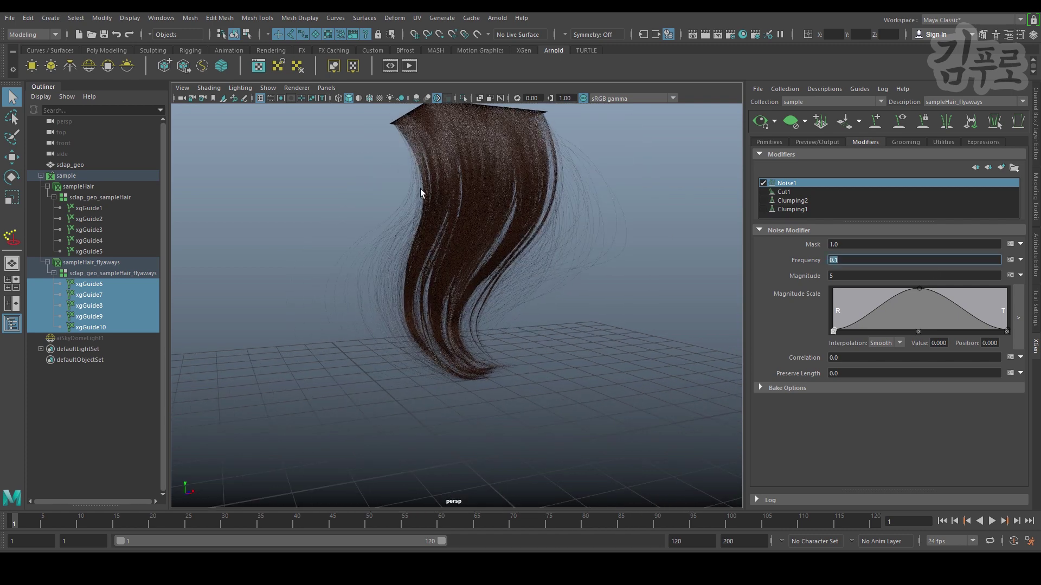
pyautogui.write('0.2')
pyautogui.press('Return')
pyautogui.scroll(4, 561, 254)
pyautogui.keyDown('alt'); pyautogui.moveTo(562, 257); pyautogui.dragTo(597, 314); pyautogui.keyUp('alt')
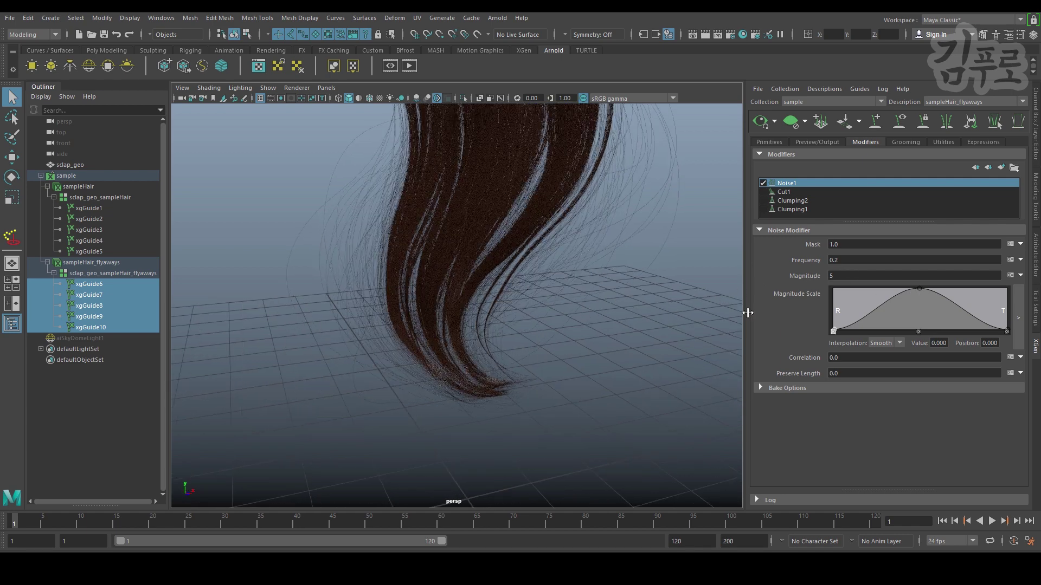
# - Reshape the flyaways Noise1 Magnitude Scale ramp, raising the tip to about 0.33 and lowering the middle point to 0.5 near position 0.52
pyautogui.keyDown('alt'); pyautogui.moveTo(712, 357); pyautogui.dragTo(724, 345); pyautogui.keyUp('alt')
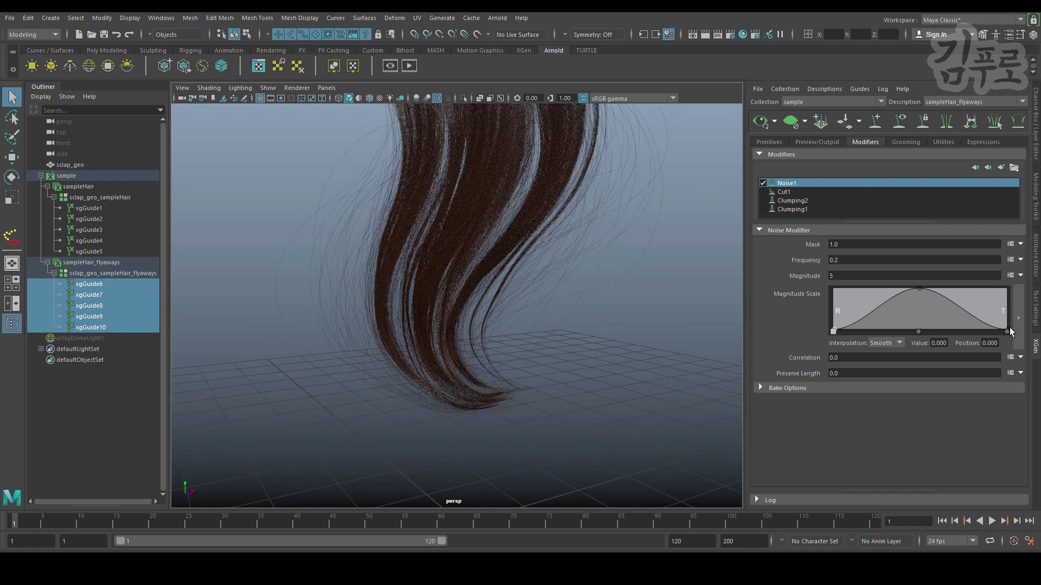
pyautogui.moveTo(1007, 331); pyautogui.dragTo(1009, 315)
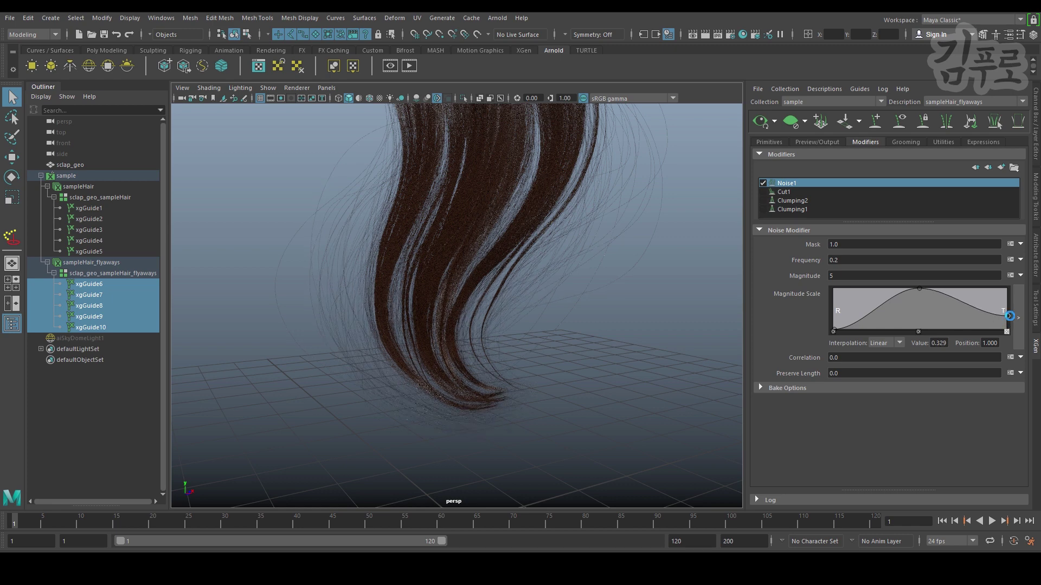
pyautogui.moveTo(919, 288); pyautogui.dragTo(924, 309)
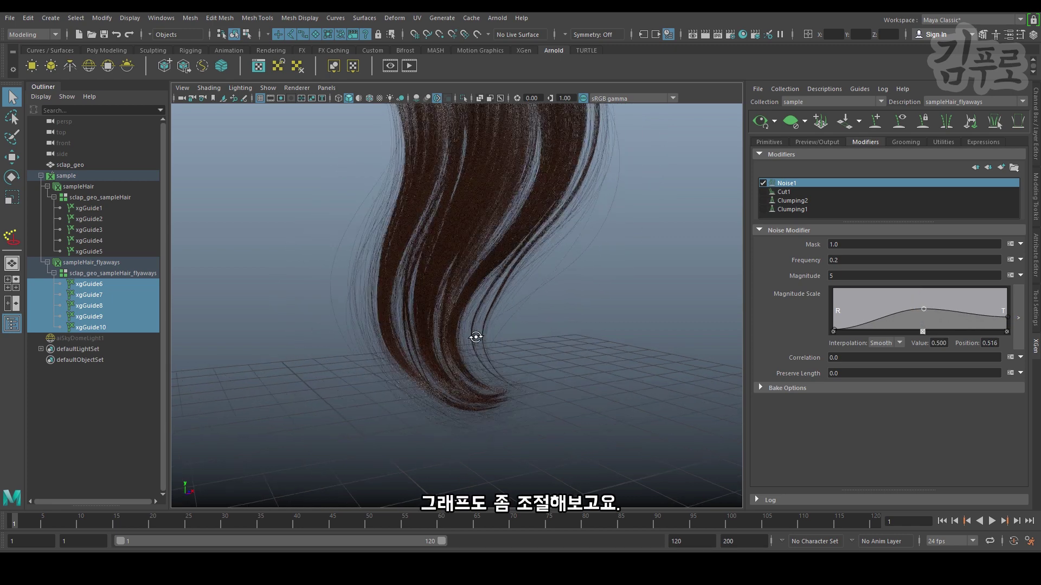
pyautogui.keyDown('alt'); pyautogui.moveTo(475, 337); pyautogui.dragTo(525, 372); pyautogui.keyUp('alt')
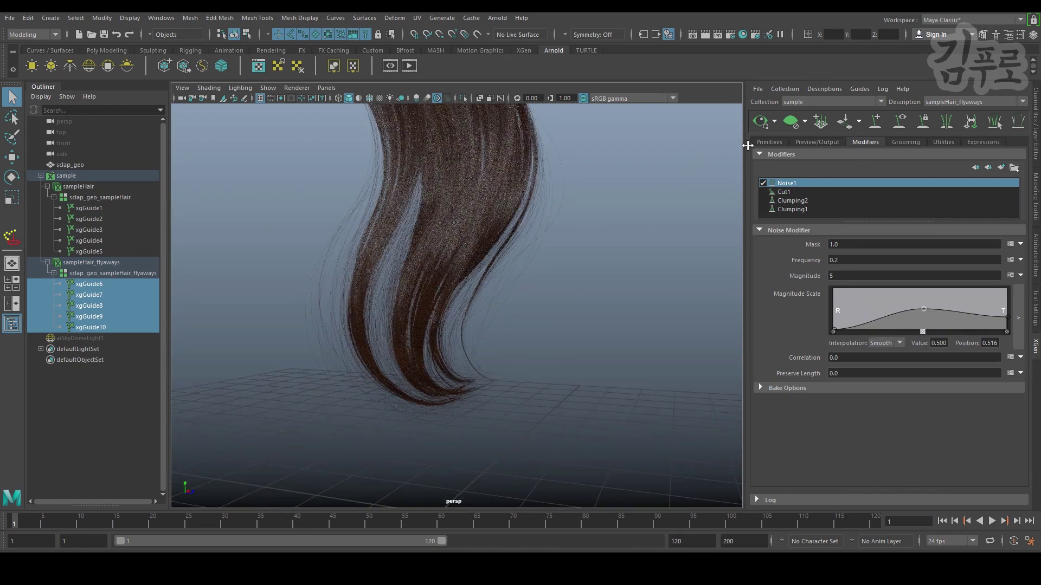
# - Set the Density of the flyaways description to 50 and inspect the stray hairs around the lock
pyautogui.click(769, 142)
pyautogui.doubleClick(847, 210)
pyautogui.write('50')
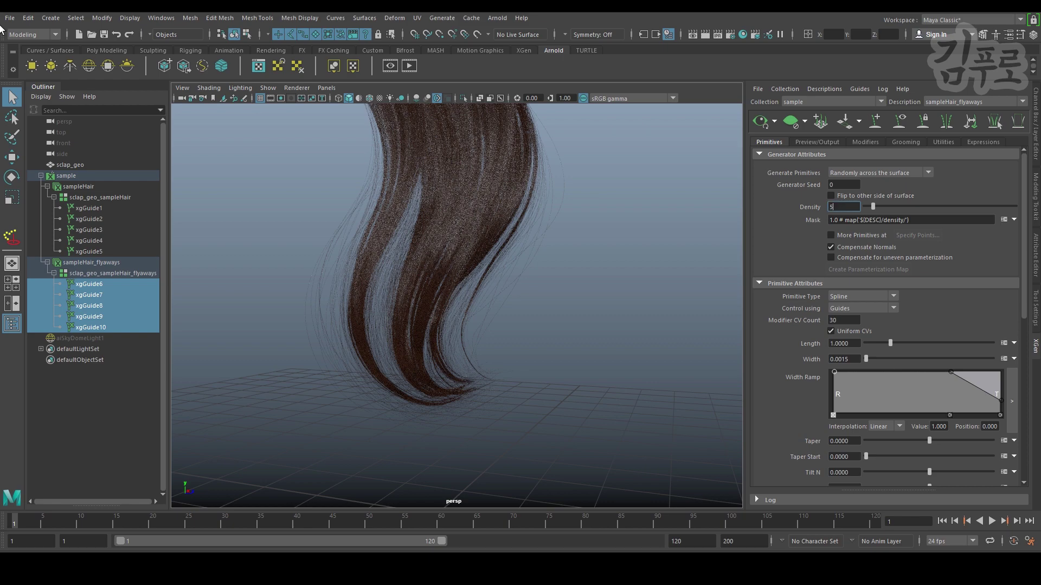
pyautogui.press('Return')
pyautogui.moveTo(468, 266)
pyautogui.keyDown('alt'); pyautogui.mouseDown()
pyautogui.moveTo(485, 263)
pyautogui.moveTo(433, 246)
pyautogui.moveTo(495, 242)
pyautogui.moveTo(404, 242)
pyautogui.moveTo(579, 291)
pyautogui.moveTo(473, 258)
pyautogui.mouseUp(); pyautogui.keyUp('alt')
pyautogui.keyDown('alt'); pyautogui.moveTo(473, 255); pyautogui.dragTo(551, 271, button='right'); pyautogui.keyUp('alt')
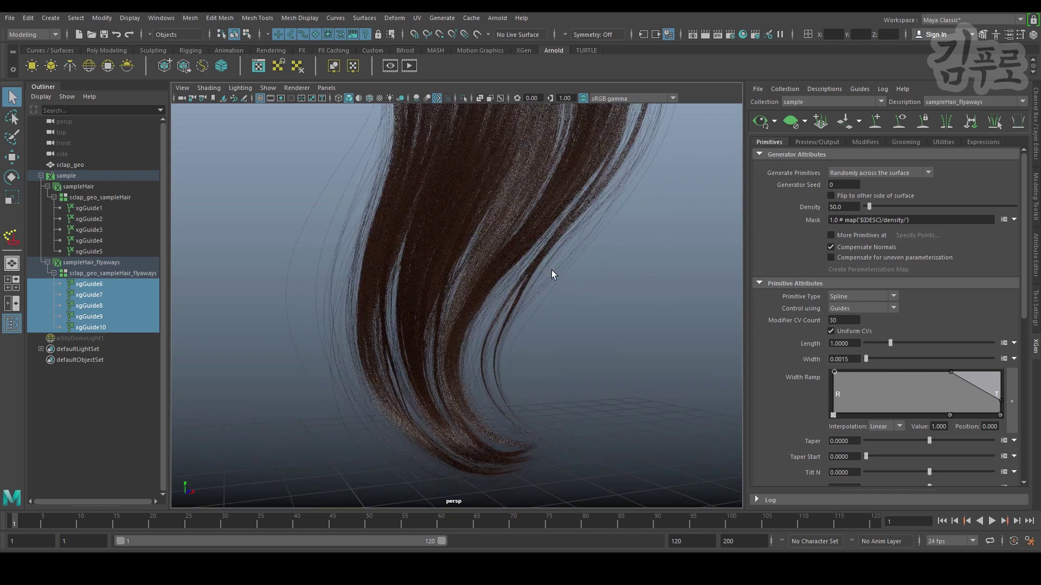
pyautogui.keyDown('alt'); pyautogui.moveTo(480, 246); pyautogui.dragTo(466, 291); pyautogui.keyUp('alt')
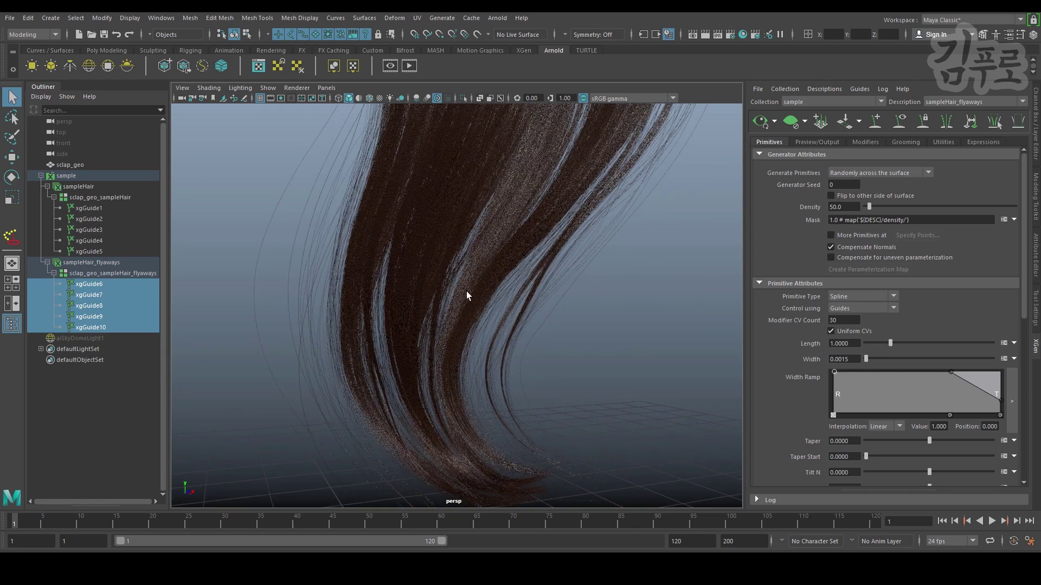
# - Cycle the viewport background to plain light grey and check the flyaways against it from another side
pyautogui.hotkey('alt', 'b')
pyautogui.hotkey('alt', 'b')
pyautogui.hotkey('alt', 'b')
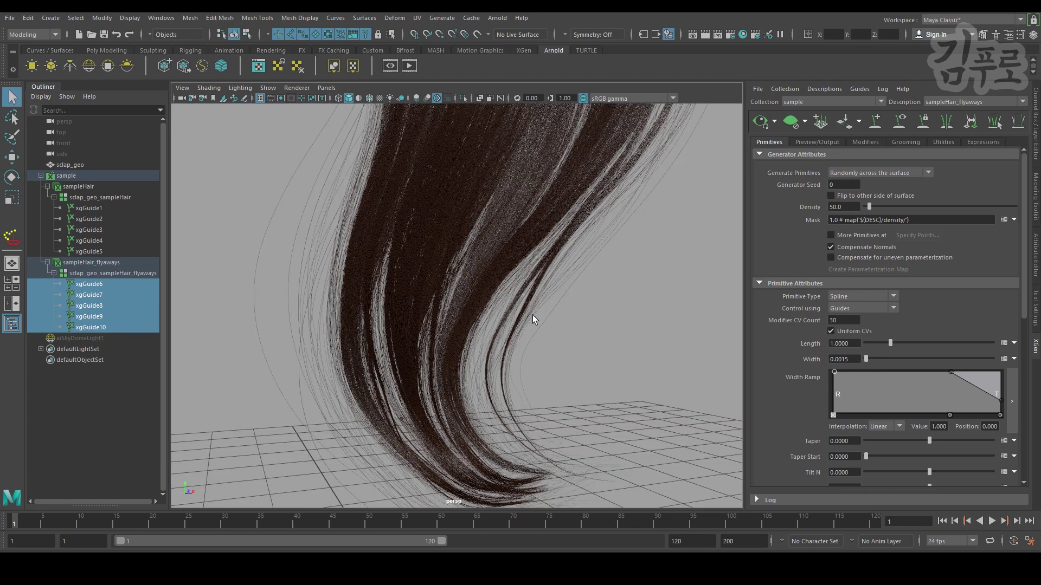
pyautogui.keyDown('alt'); pyautogui.moveTo(532, 318); pyautogui.dragTo(460, 332); pyautogui.keyUp('alt')
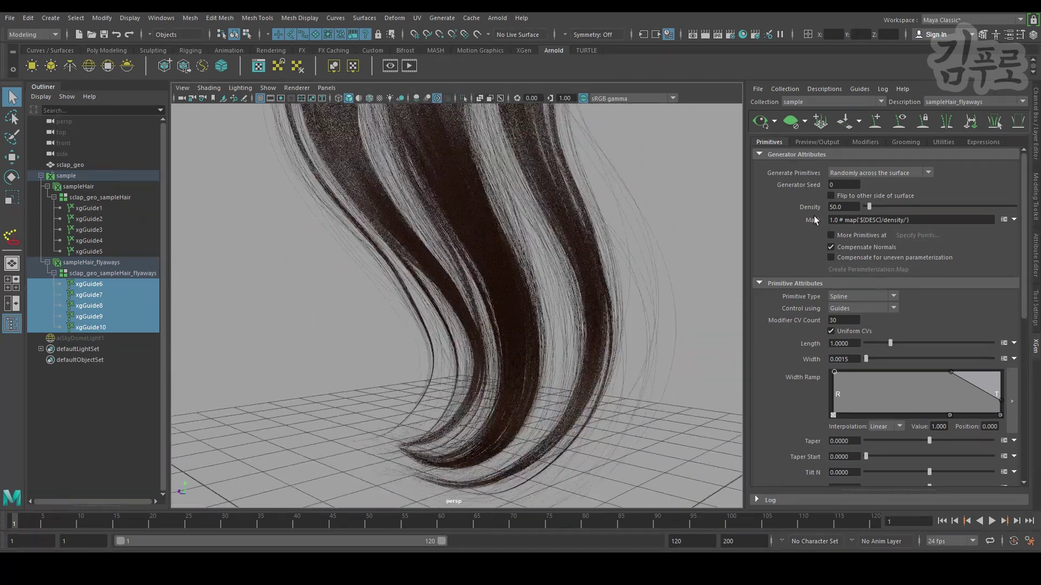
# - Enable the Cut1 modifier on the flyaways description, review its settings and deselect the guides
pyautogui.click(855, 141)
pyautogui.click(763, 192)
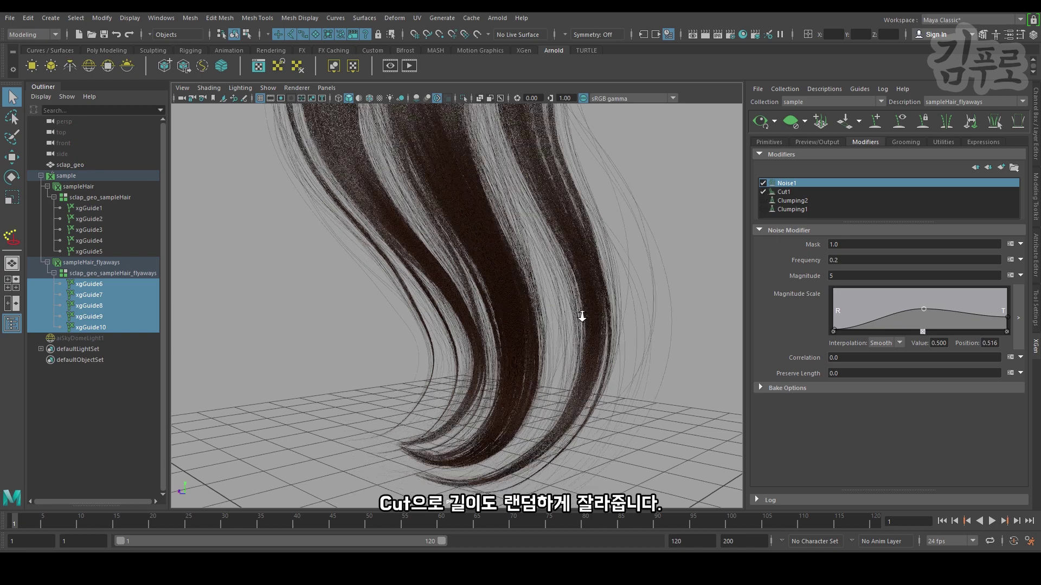
pyautogui.keyDown('alt'); pyautogui.moveTo(582, 317); pyautogui.dragTo(534, 251, button='right'); pyautogui.keyUp('alt')
pyautogui.keyDown('alt'); pyautogui.moveTo(534, 250); pyautogui.dragTo(639, 303); pyautogui.keyUp('alt')
pyautogui.click(782, 190)
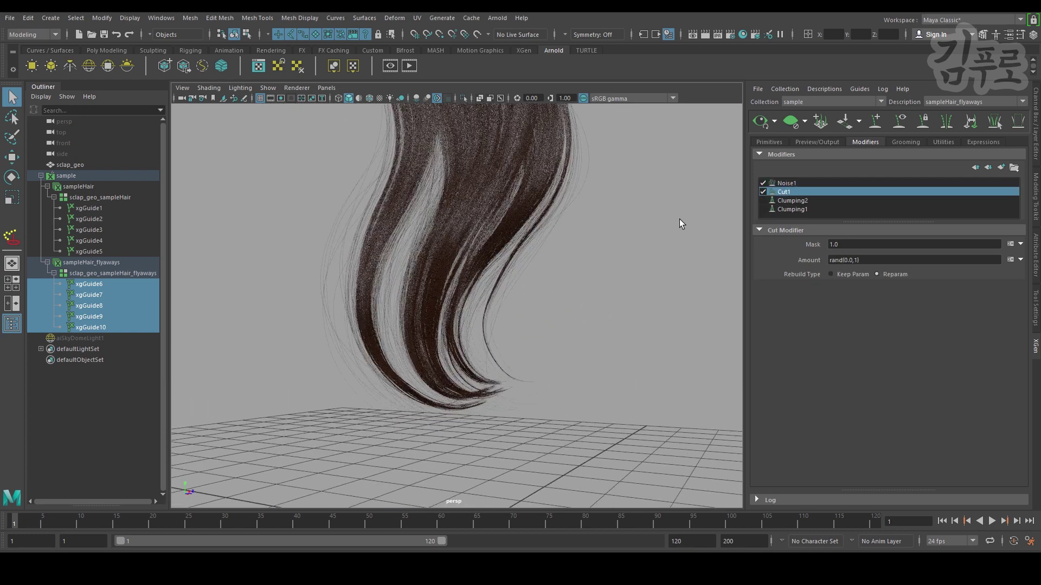
pyautogui.click(632, 256)
pyautogui.moveTo(550, 278)
pyautogui.keyDown('alt'); pyautogui.mouseDown()
pyautogui.moveTo(600, 282)
pyautogui.moveTo(554, 280)
pyautogui.mouseUp(); pyautogui.keyUp('alt')
# - Randomize the Magnitude of the flyaways Noise1 modifier with the expression rand(3,8)
pyautogui.click(789, 185)
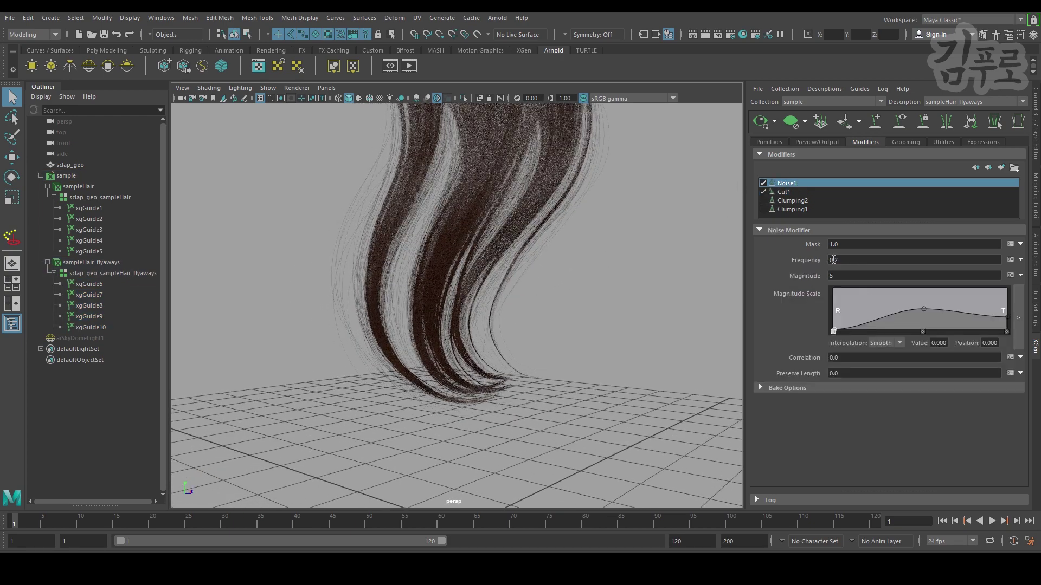
pyautogui.press('Tab')
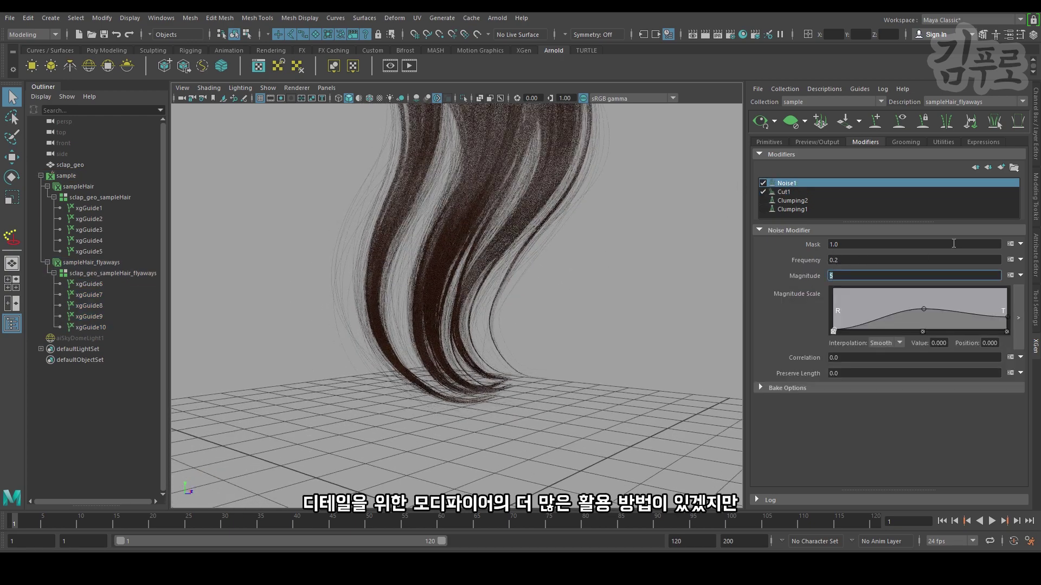
pyautogui.write('rand()')
pyautogui.press('Left')
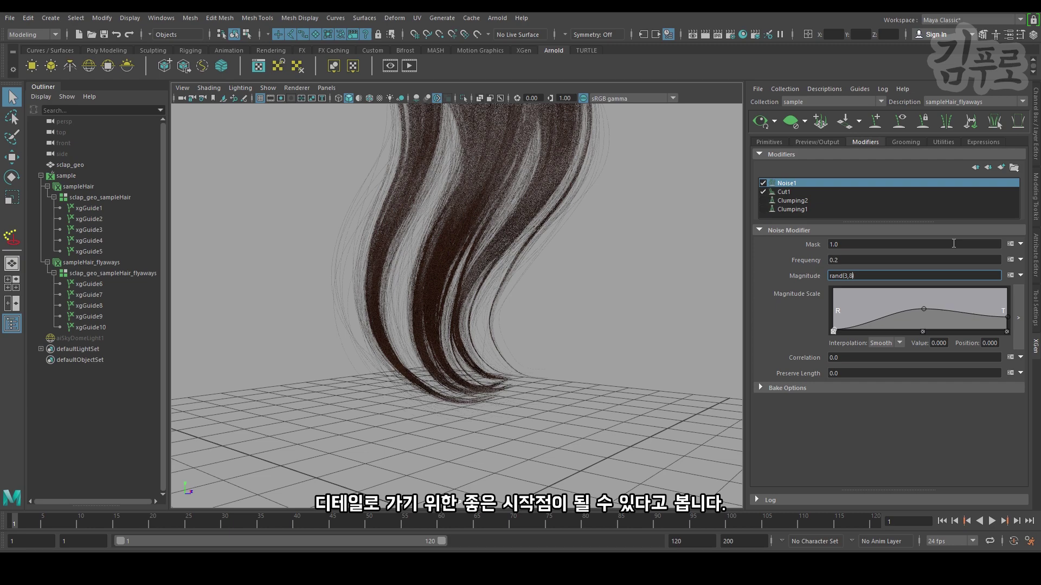
pyautogui.press('Return')
# - Reduce the upper limit of the flyaways Noise1 Magnitude expression so it reads rand(3,7)
pyautogui.keyDown('alt'); pyautogui.moveTo(454, 258); pyautogui.dragTo(558, 275); pyautogui.keyUp('alt')
pyautogui.scroll(-3, 548, 289)
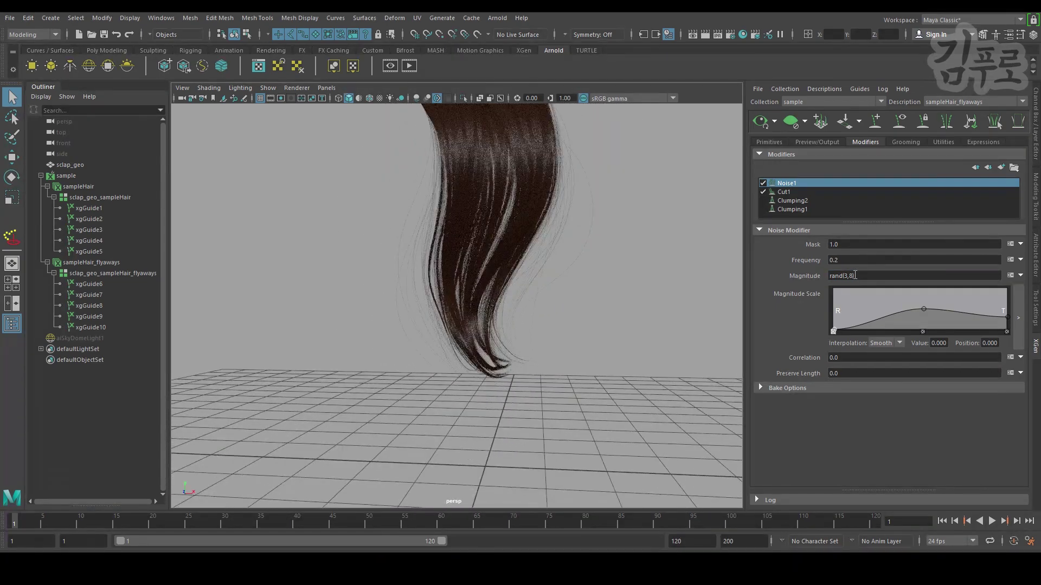
pyautogui.doubleClick(856, 275)
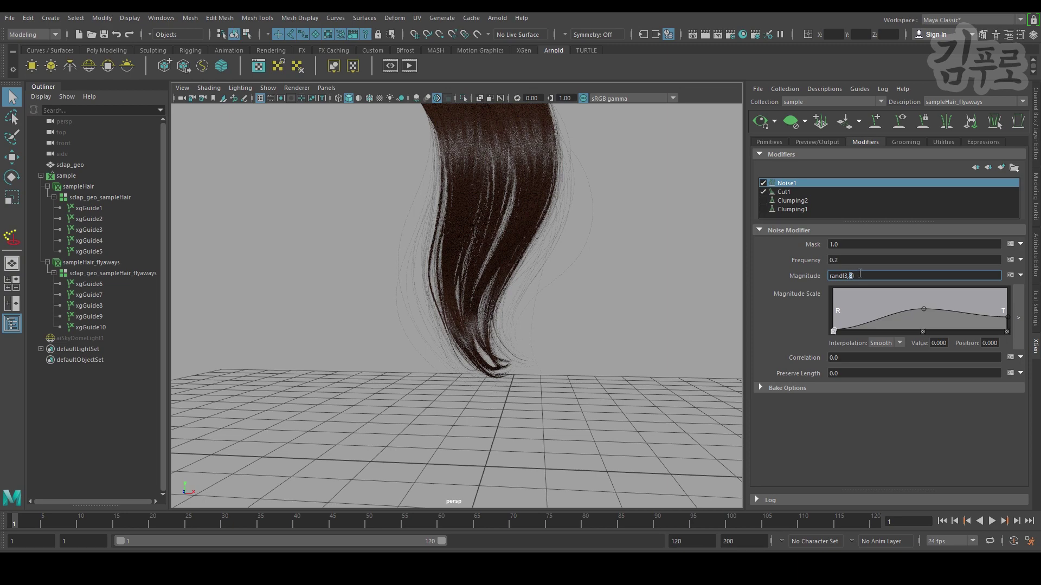
pyautogui.press('Return')
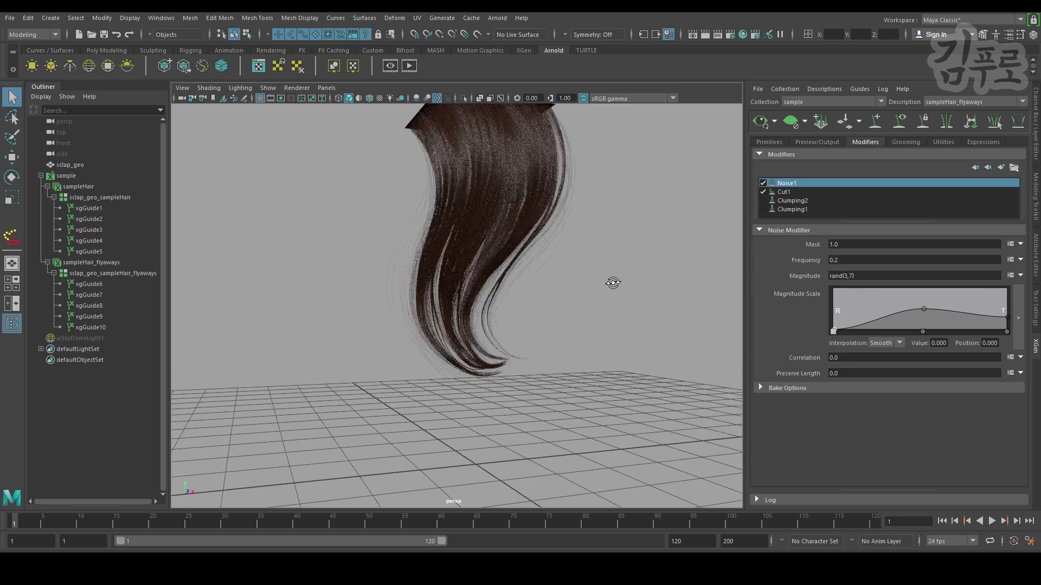